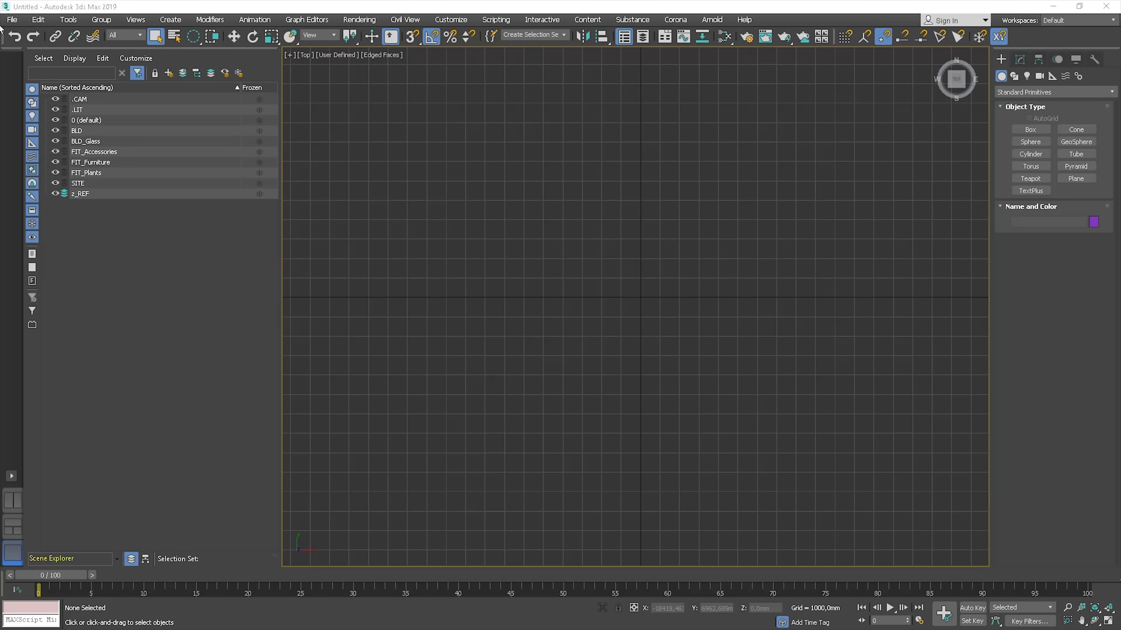
Step: Import interior plans.DWG into the scene, accepting the default AutoCAD DWG/DXF import options
{"action": "left_click", "coordinate": [9, 22]}
{"action": "mouse_move", "coordinate": [42, 180]}
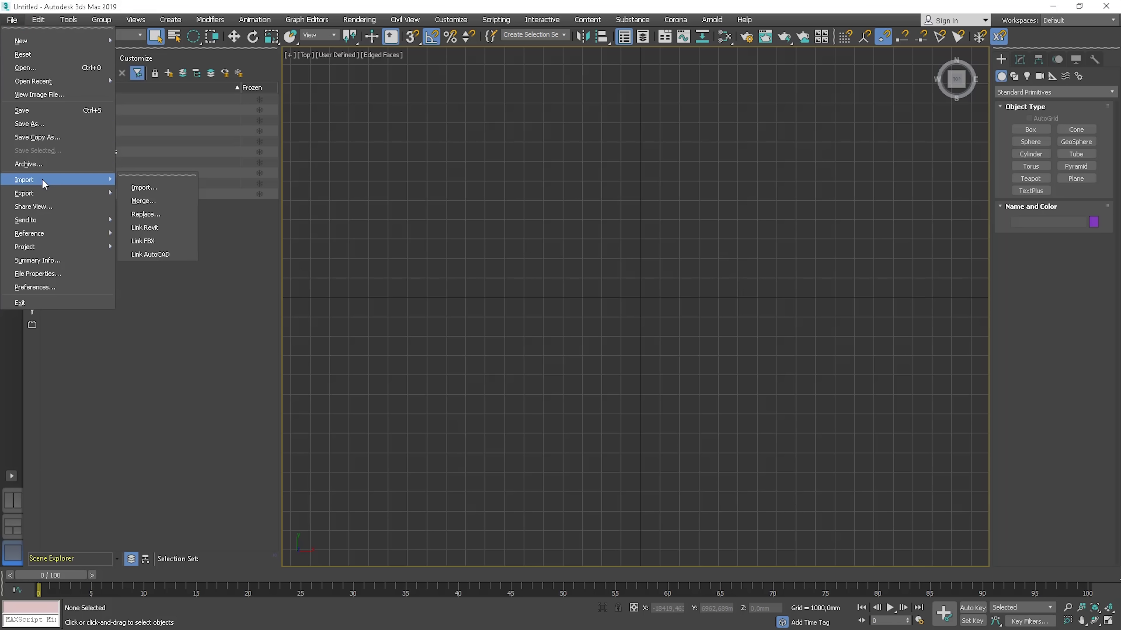
{"action": "left_click", "coordinate": [143, 186]}
{"action": "double_click", "coordinate": [111, 80]}
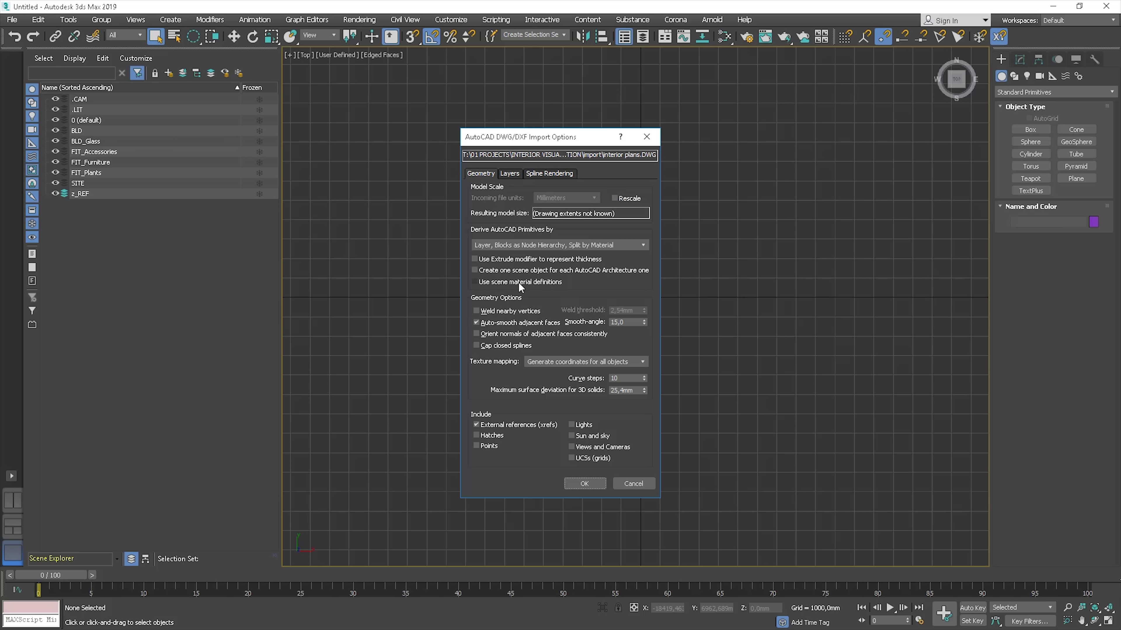
{"action": "left_click", "coordinate": [587, 482]}
Step: Enable vertex snapping, test it with a cancelled Box on a plan corner, and hide the grid
{"action": "middle_click_drag", "start_coordinate": [706, 400], "coordinate": [675, 391]}
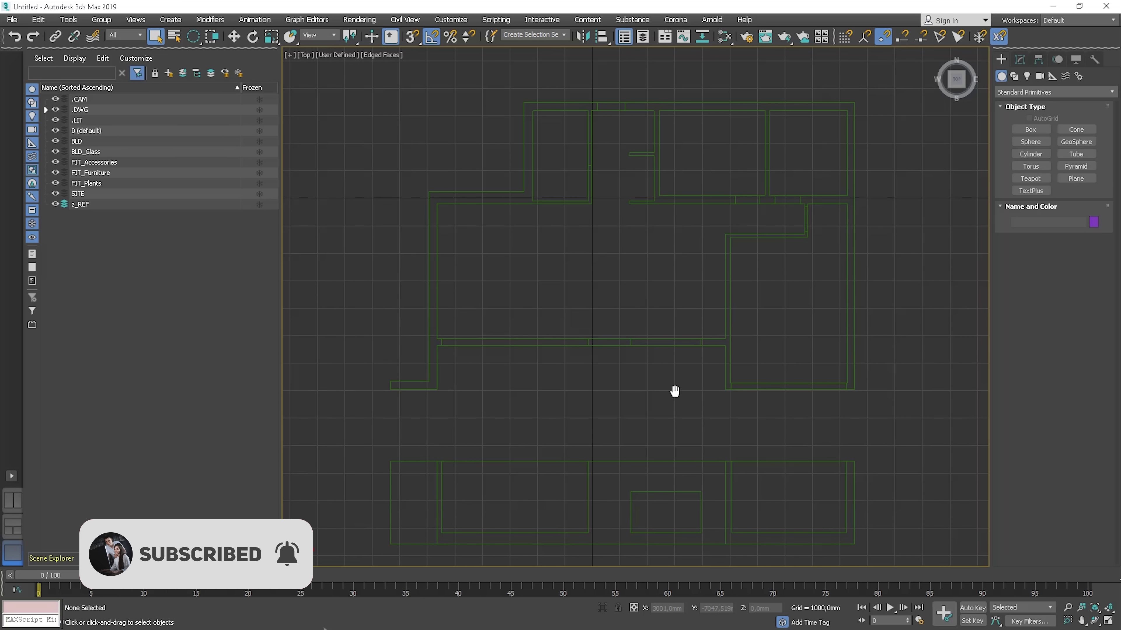
{"action": "scroll", "coordinate": [677, 395], "scroll_direction": "down", "scroll_amount": 3}
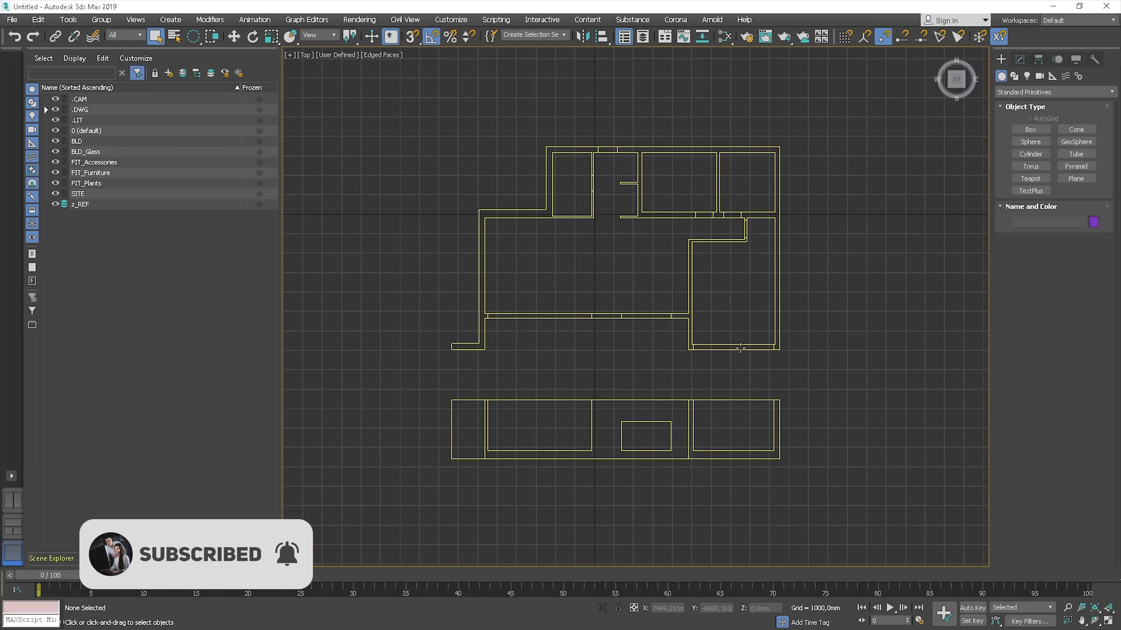
{"action": "left_click", "coordinate": [1030, 129]}
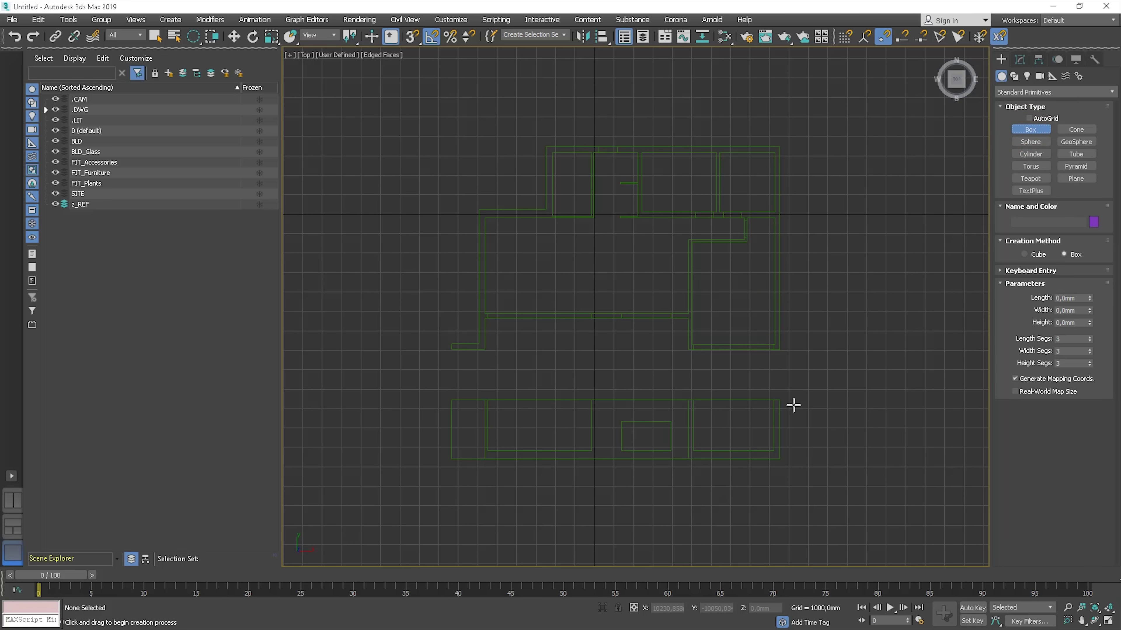
{"action": "key", "text": "s"}
{"action": "left_click_drag", "start_coordinate": [780, 401], "coordinate": [782, 465]}
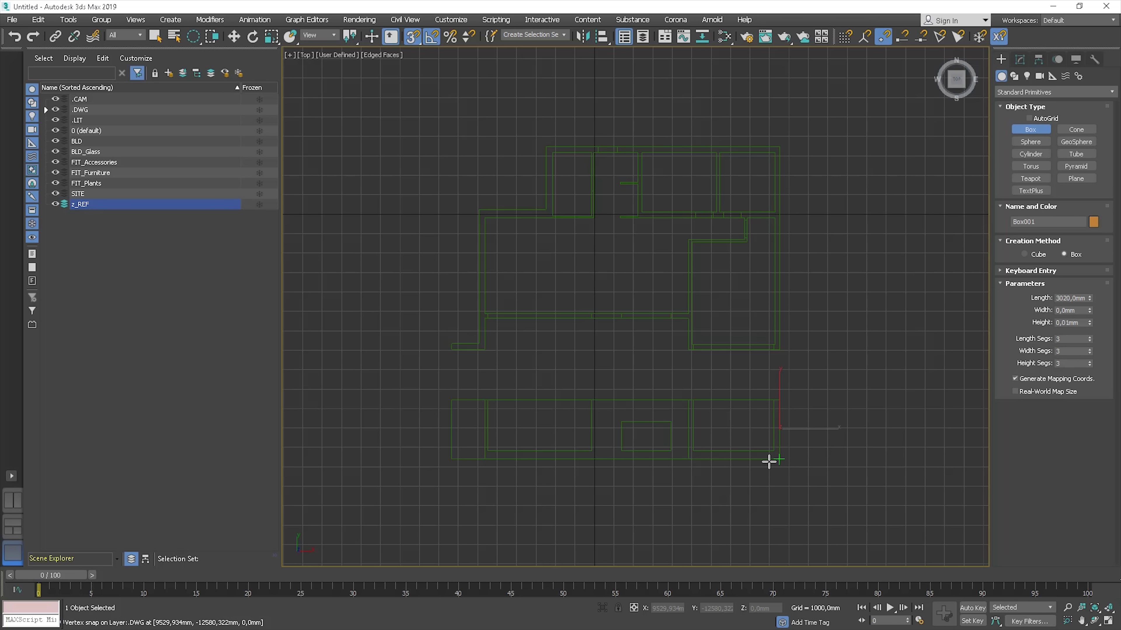
{"action": "left_click_drag", "start_coordinate": [769, 462], "coordinate": [772, 459]}
{"action": "right_click", "coordinate": [836, 438]}
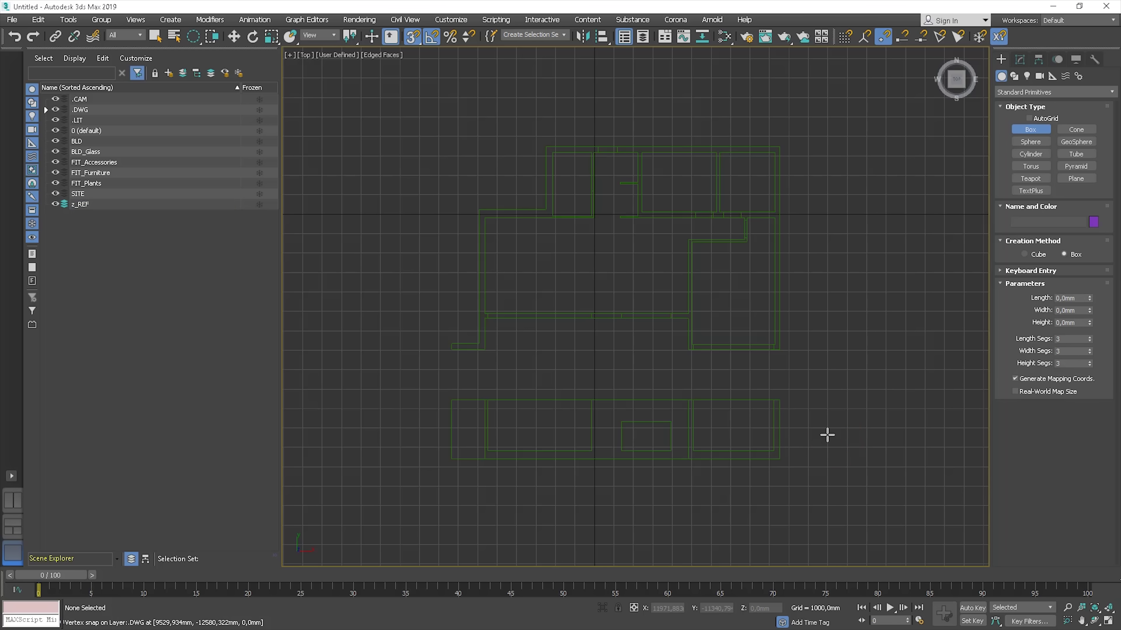
{"action": "middle_click_drag", "start_coordinate": [815, 346], "coordinate": [806, 308]}
{"action": "key", "text": "g"}
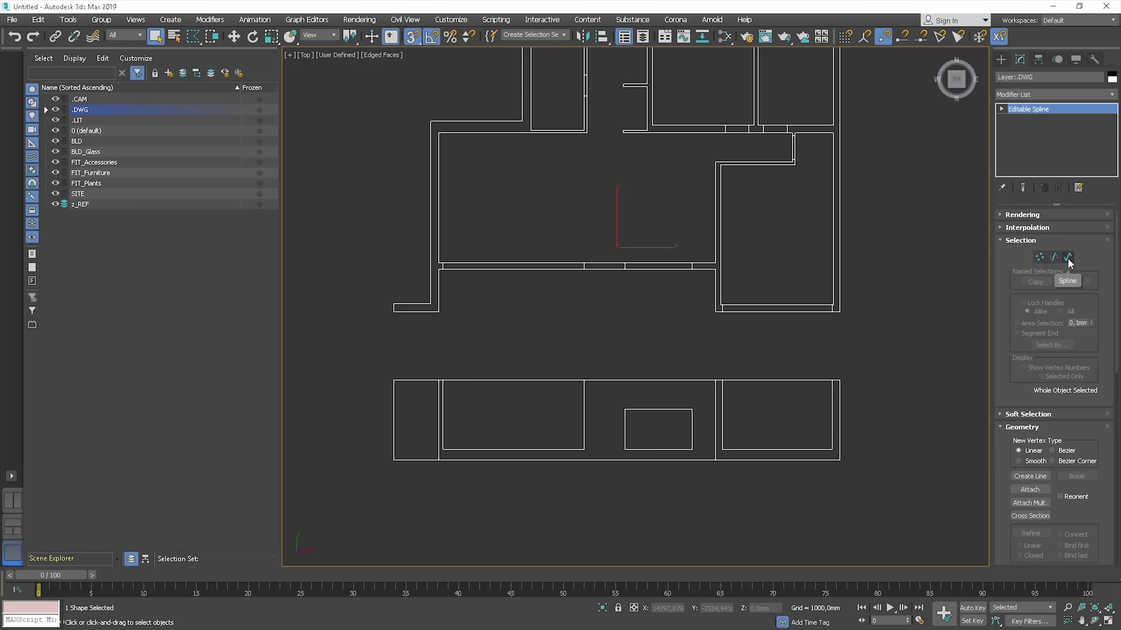
Step: At Spline level, window-select the lower elevation splines and detach them as a new named shape
{"action": "left_click", "coordinate": [1068, 258]}
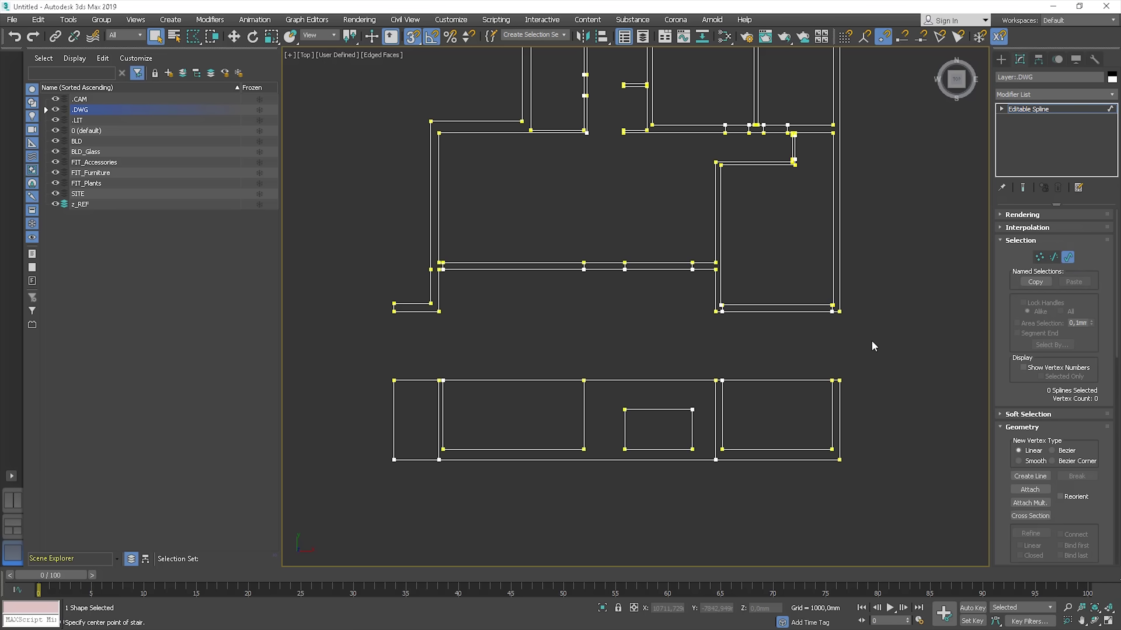
{"action": "left_click_drag", "start_coordinate": [928, 498], "coordinate": [923, 492]}
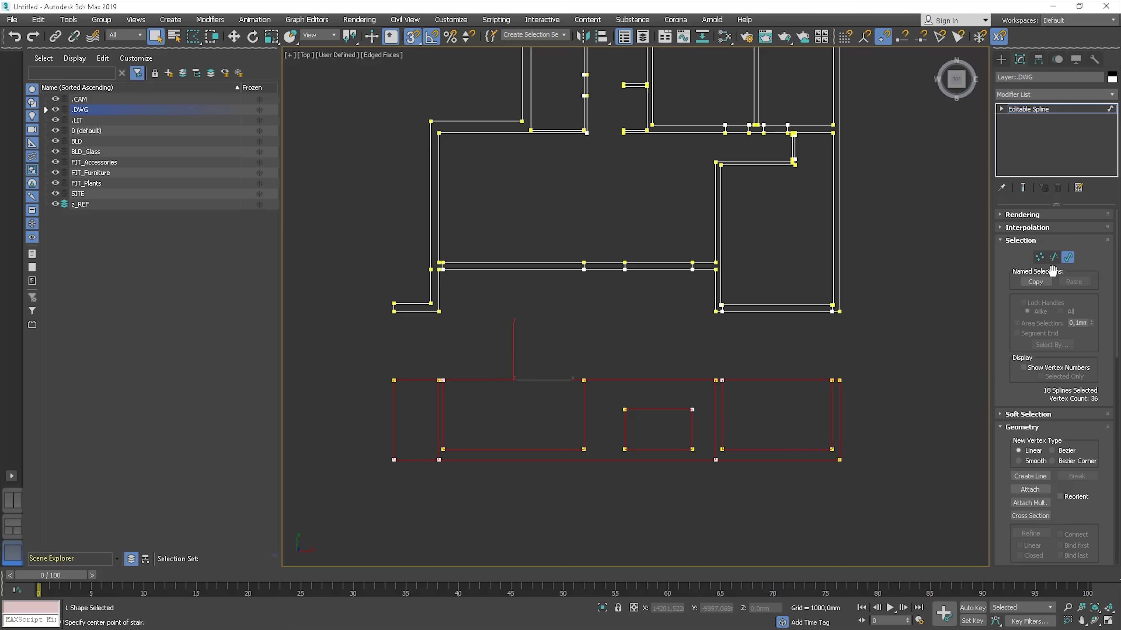
{"action": "left_click_drag", "start_coordinate": [1085, 432], "coordinate": [1070, 139]}
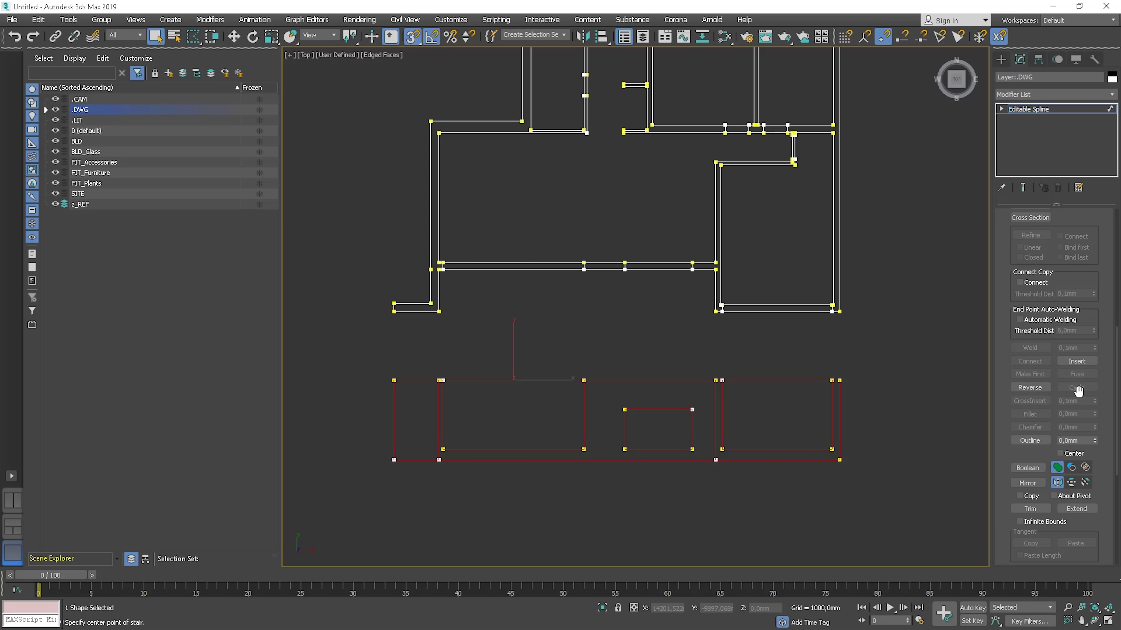
{"action": "left_click_drag", "start_coordinate": [1078, 391], "coordinate": [1076, 251]}
{"action": "left_click", "coordinate": [1030, 484]}
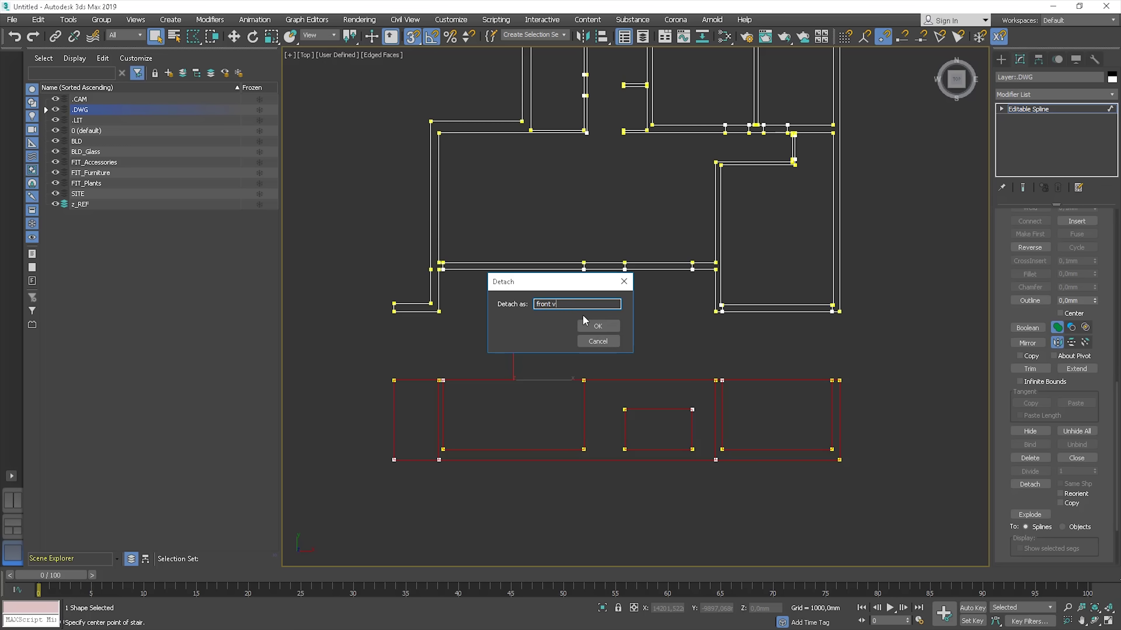
{"action": "left_click", "coordinate": [599, 326]}
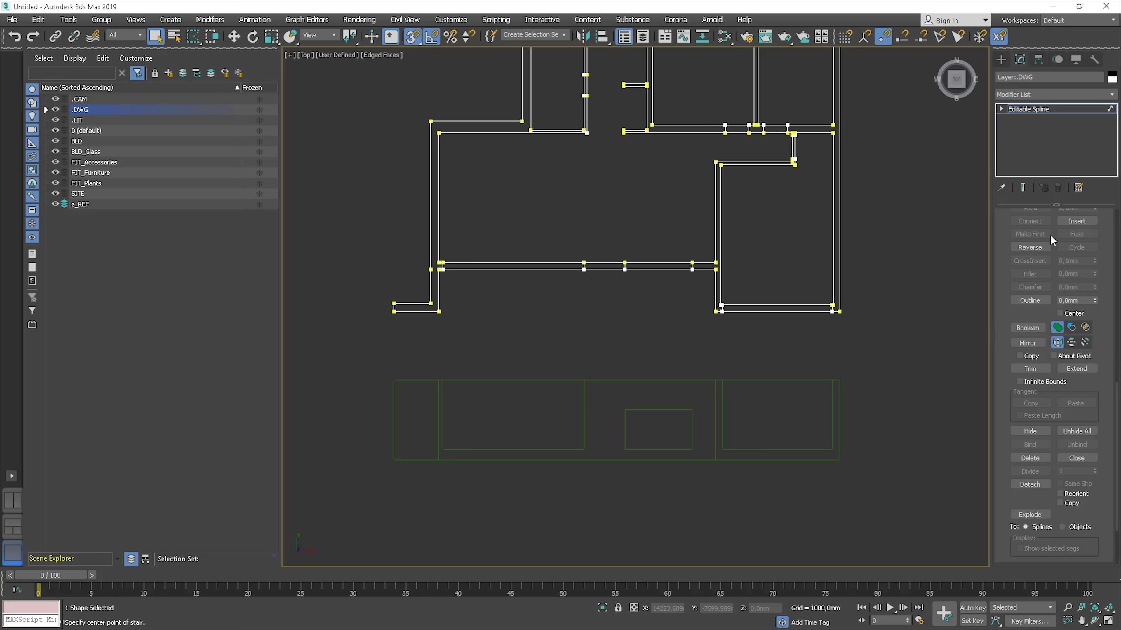
{"action": "scroll", "coordinate": [1051, 239], "scroll_direction": "up", "scroll_amount": 10}
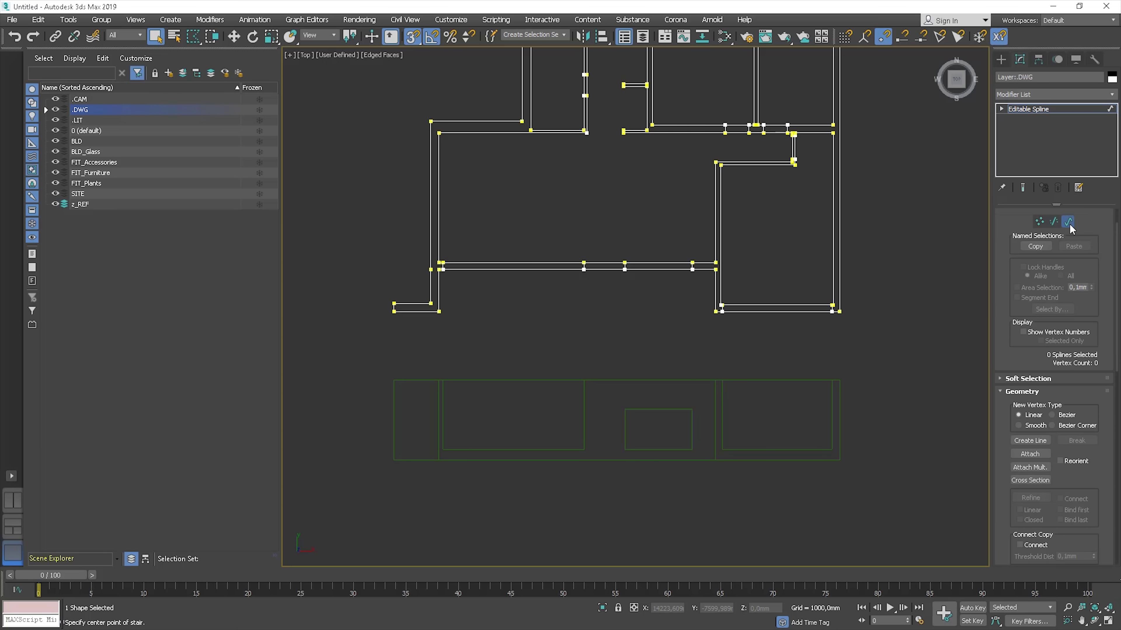
Step: Rotate the front elevation -90° about X and snap-move it down onto the plan's corner
{"action": "left_click", "coordinate": [1069, 221]}
{"action": "left_click", "coordinate": [840, 419]}
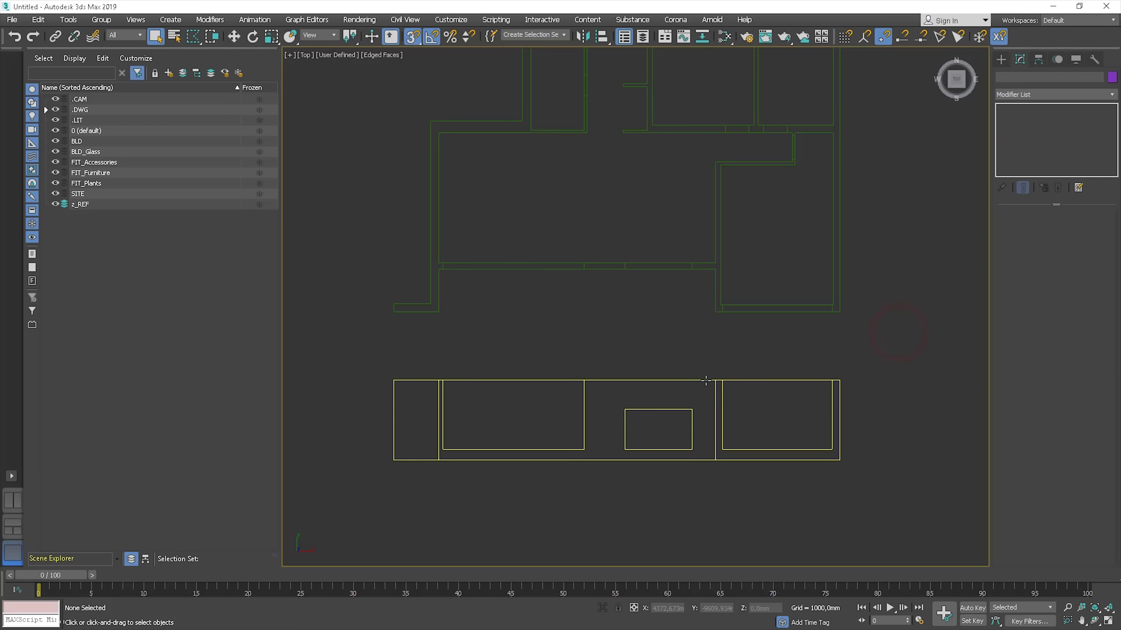
{"action": "middle_click_drag", "start_coordinate": [839, 420], "coordinate": [788, 277], "text": "alt"}
{"action": "key", "text": "e"}
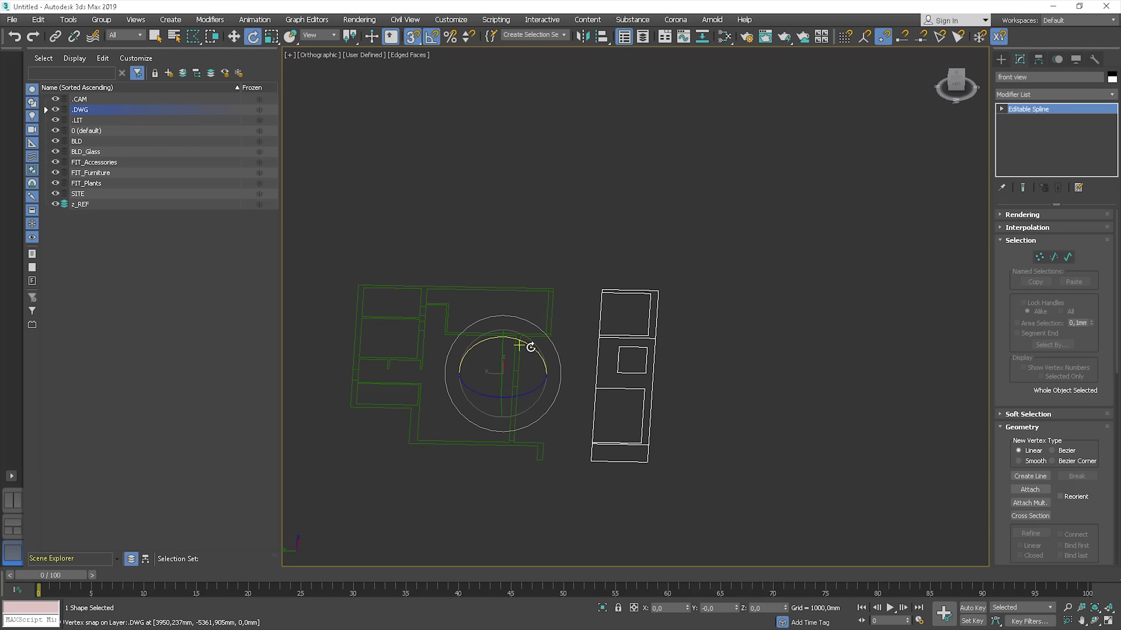
{"action": "left_click_drag", "start_coordinate": [525, 345], "coordinate": [604, 336]}
{"action": "key", "text": "f"}
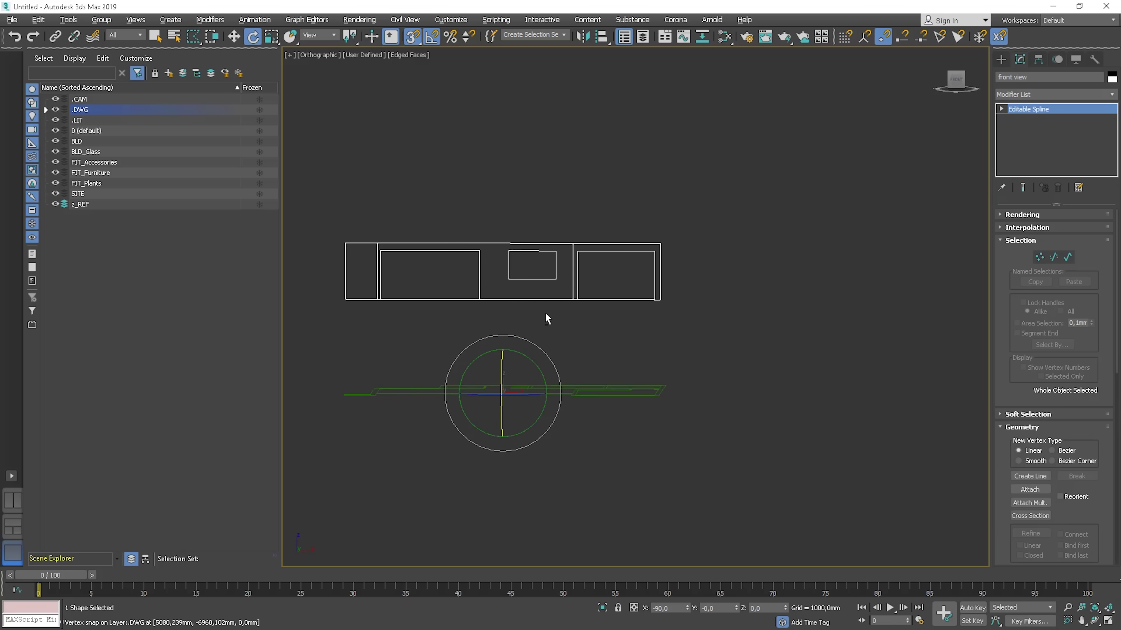
{"action": "key", "text": "z"}
{"action": "key", "text": "w"}
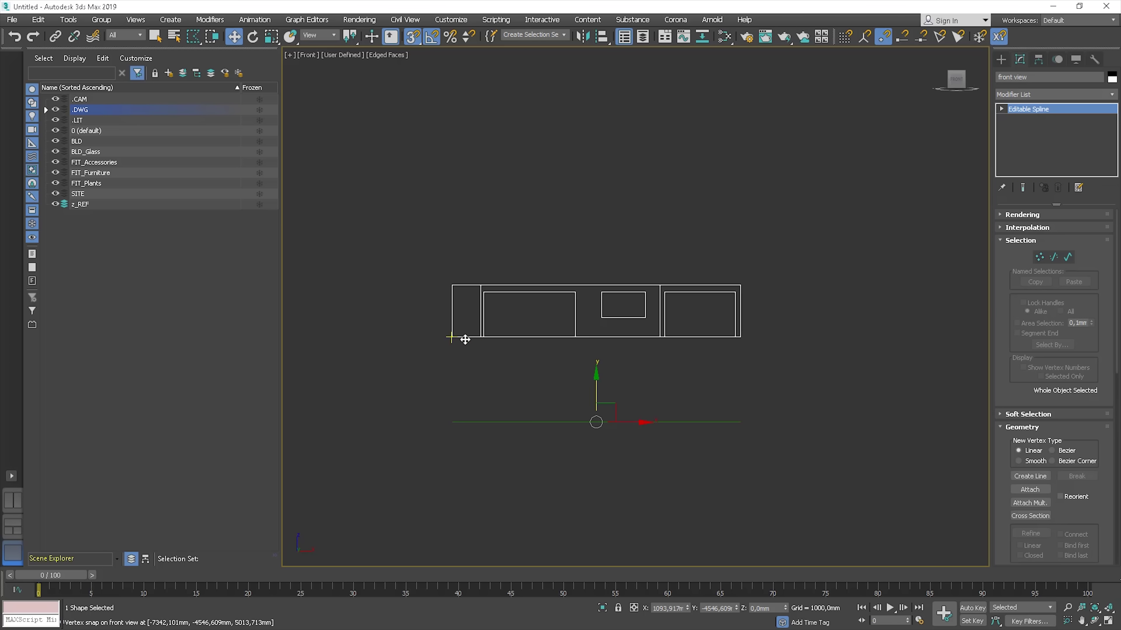
{"action": "left_click_drag", "start_coordinate": [453, 337], "coordinate": [458, 419]}
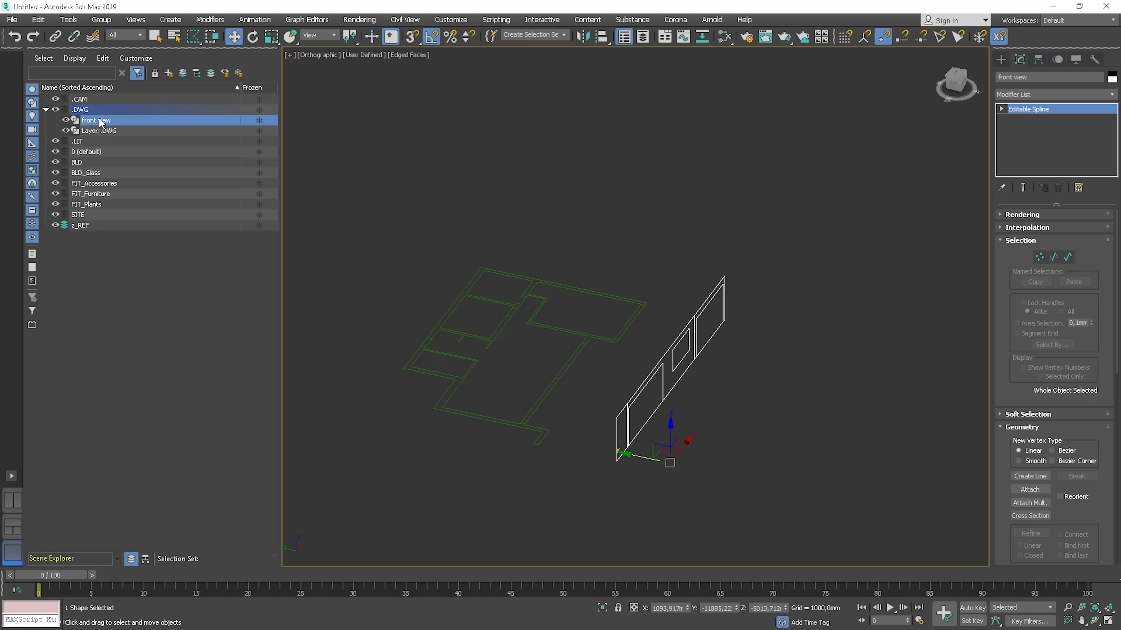
Step: Freeze the .DWG layer and return to a tilted top view with plain selection
{"action": "left_click", "coordinate": [46, 110]}
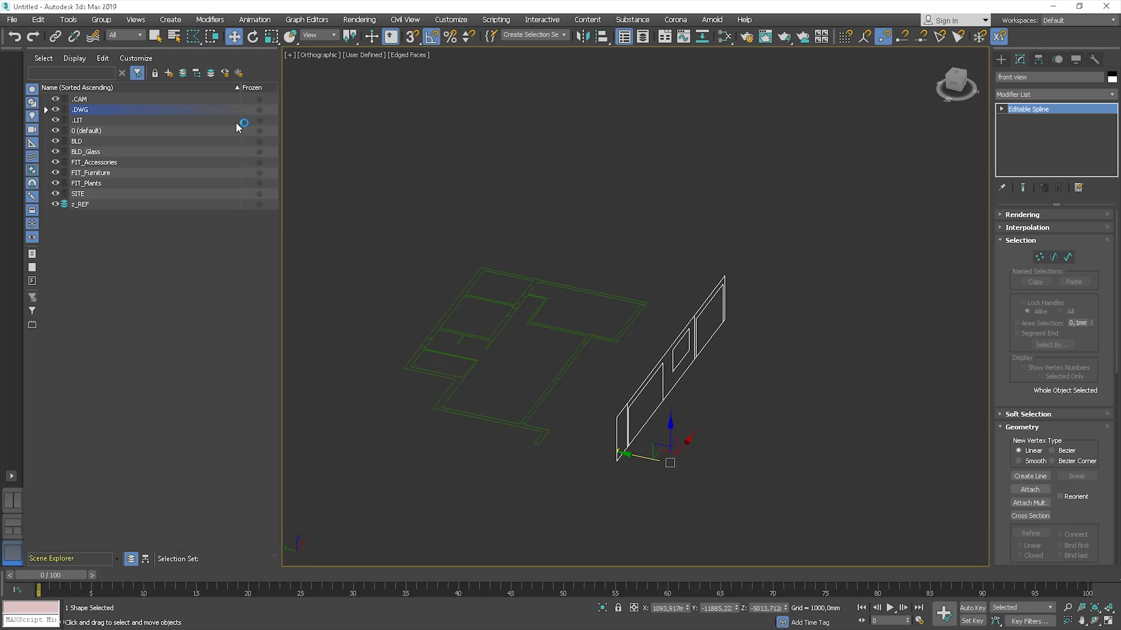
{"action": "left_click", "coordinate": [259, 110]}
{"action": "key", "text": "t"}
{"action": "key", "text": "q"}
{"action": "middle_click_drag", "start_coordinate": [635, 292], "coordinate": [763, 250], "text": "alt"}
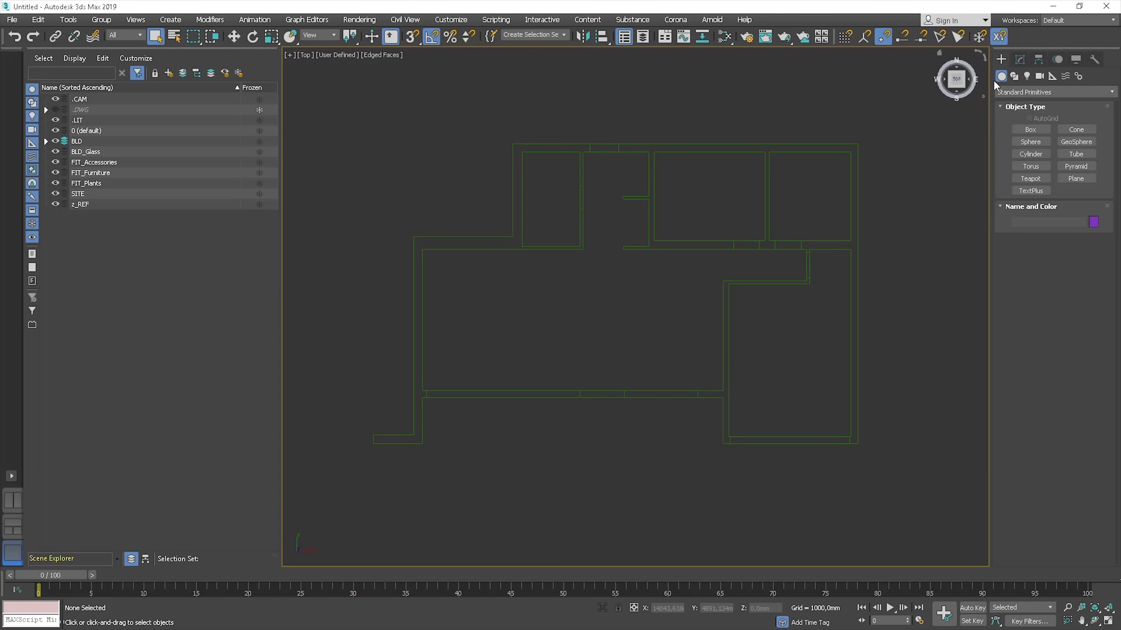
Step: Start the Line tool with vertex snapping allowed onto the frozen plan
{"action": "left_click", "coordinate": [1014, 77]}
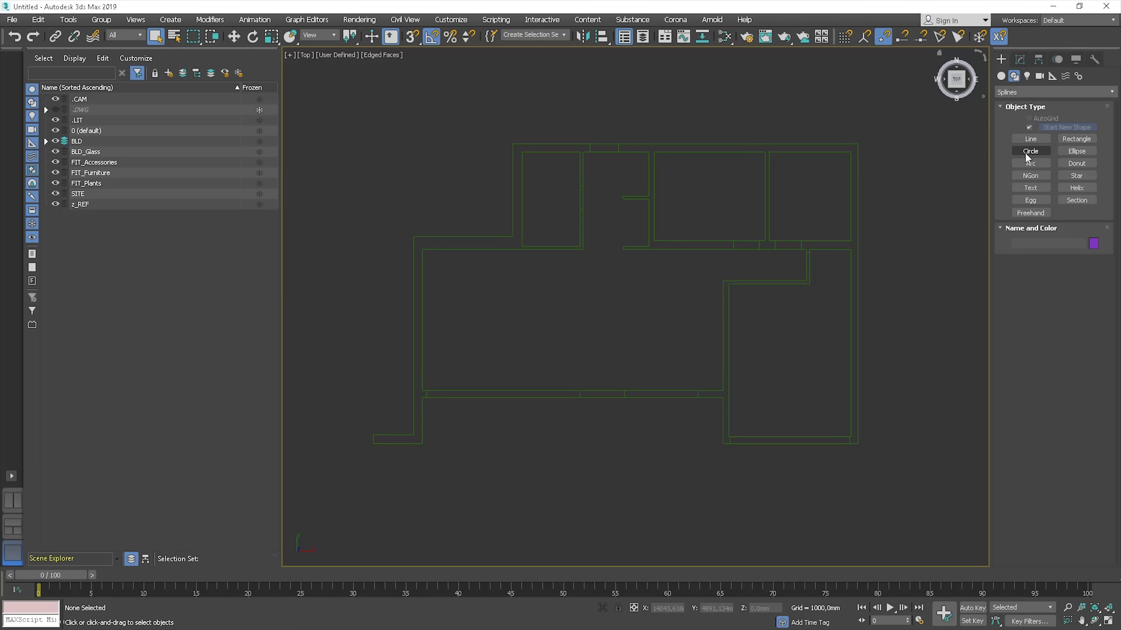
{"action": "left_click", "coordinate": [1031, 138]}
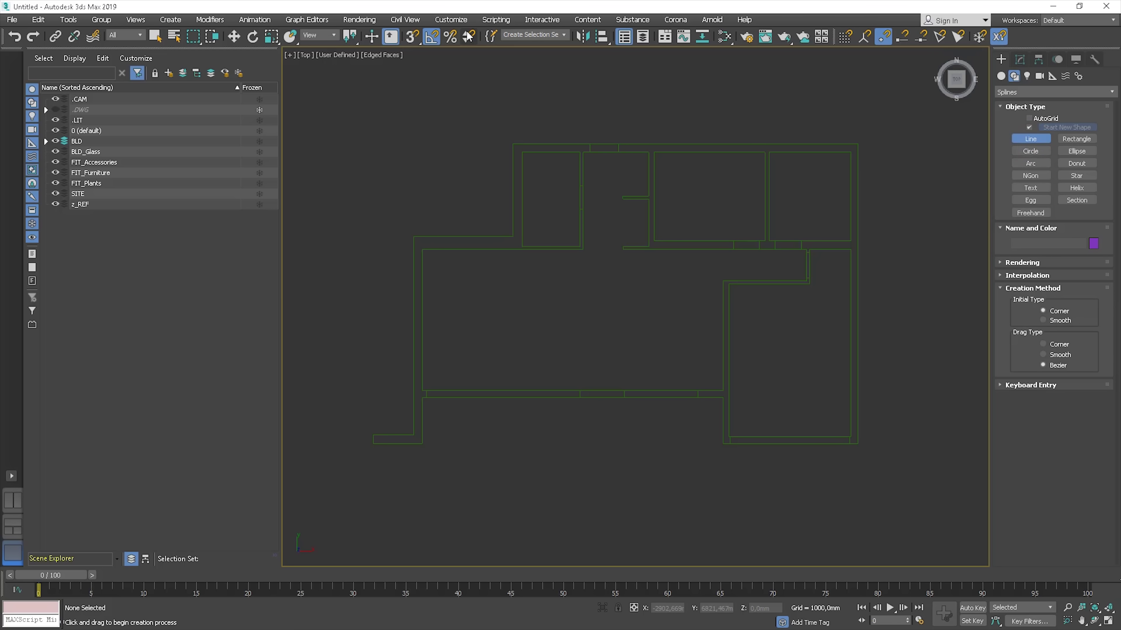
{"action": "left_click", "coordinate": [413, 38]}
{"action": "middle_click_drag", "start_coordinate": [381, 437], "coordinate": [377, 420]}
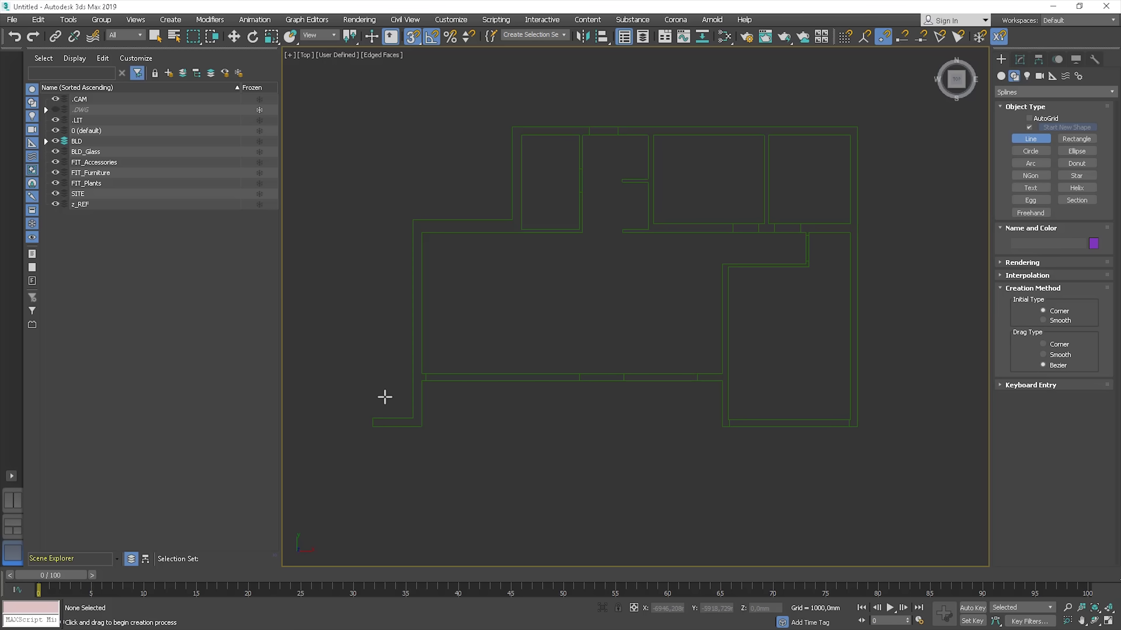
{"action": "mouse_move", "coordinate": [981, 64]}
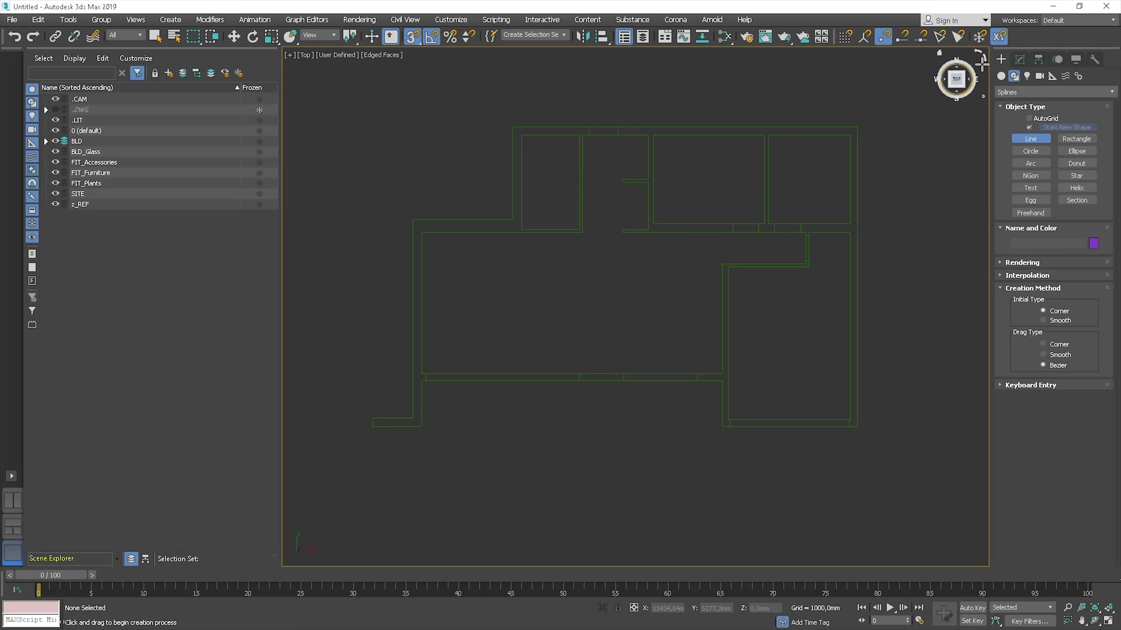
{"action": "left_click", "coordinate": [981, 39]}
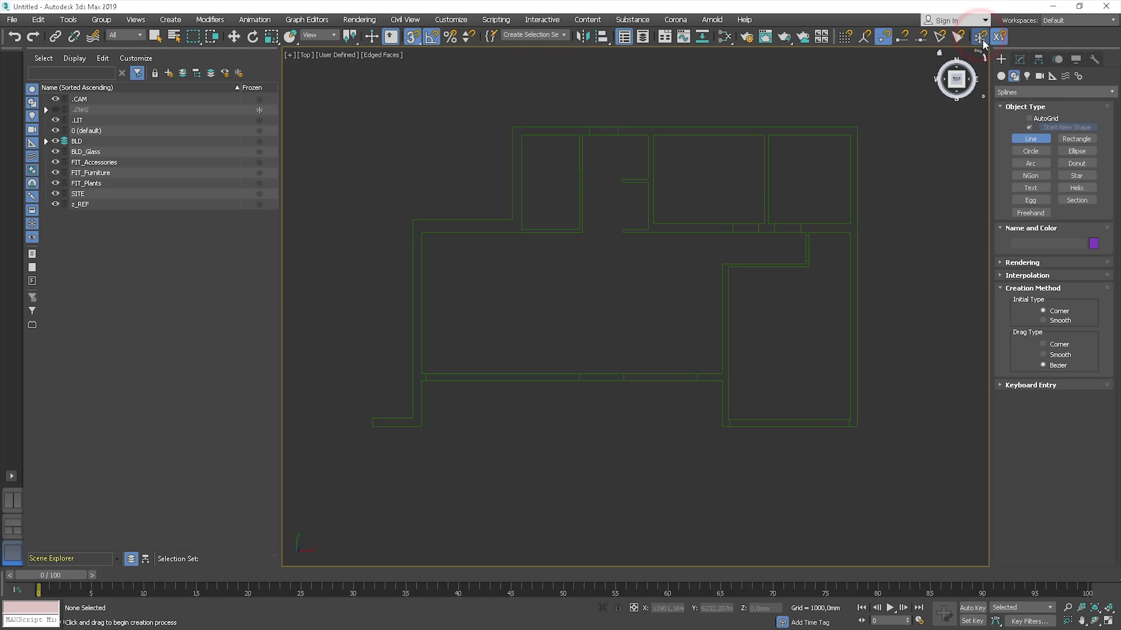
Step: Trace the outer wall outline around the plan and close the spline
{"action": "left_click", "coordinate": [368, 433]}
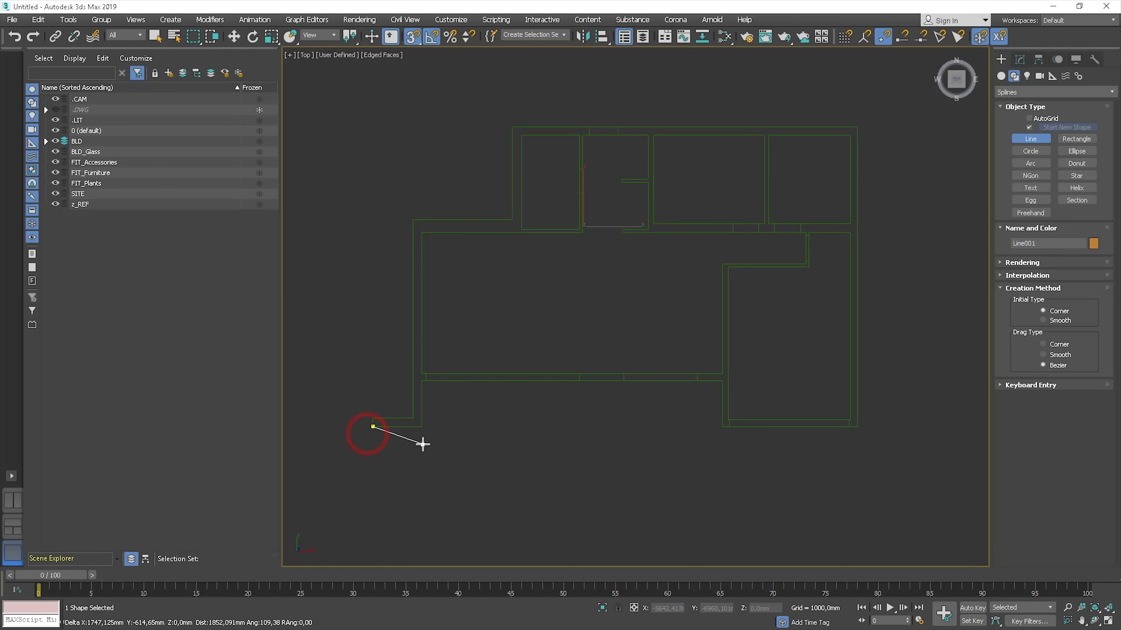
{"action": "left_click", "coordinate": [421, 427]}
{"action": "left_click", "coordinate": [421, 381]}
{"action": "left_click", "coordinate": [722, 381]}
{"action": "left_click", "coordinate": [722, 427]}
{"action": "left_click", "coordinate": [857, 427]}
{"action": "left_click", "coordinate": [857, 127]}
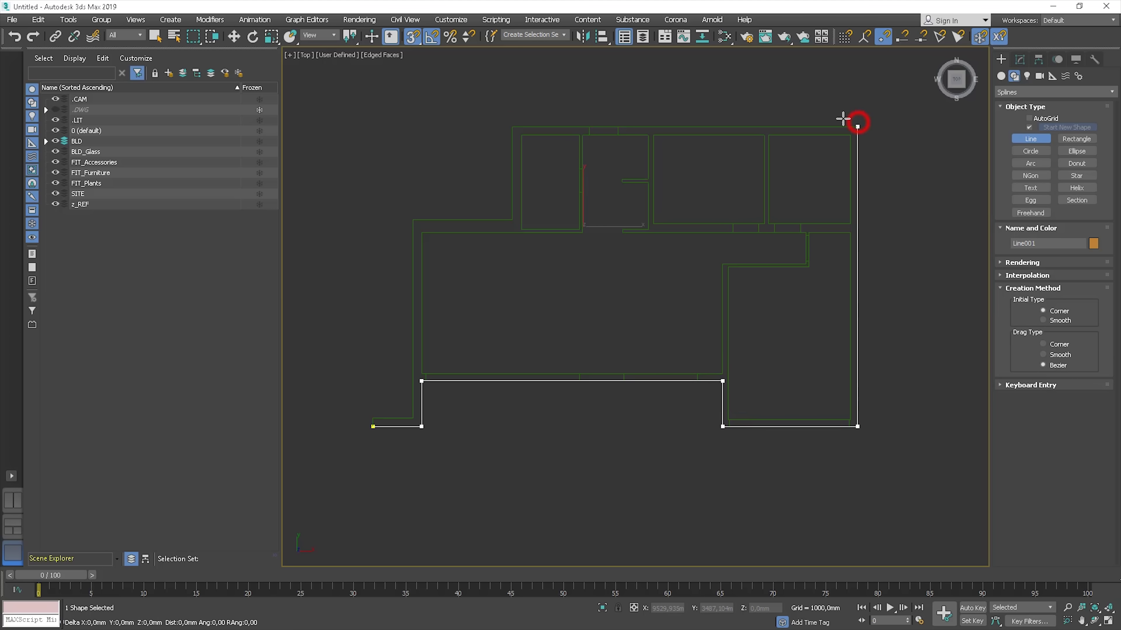
{"action": "left_click", "coordinate": [512, 127]}
{"action": "left_click", "coordinate": [512, 220]}
{"action": "left_click", "coordinate": [413, 220]}
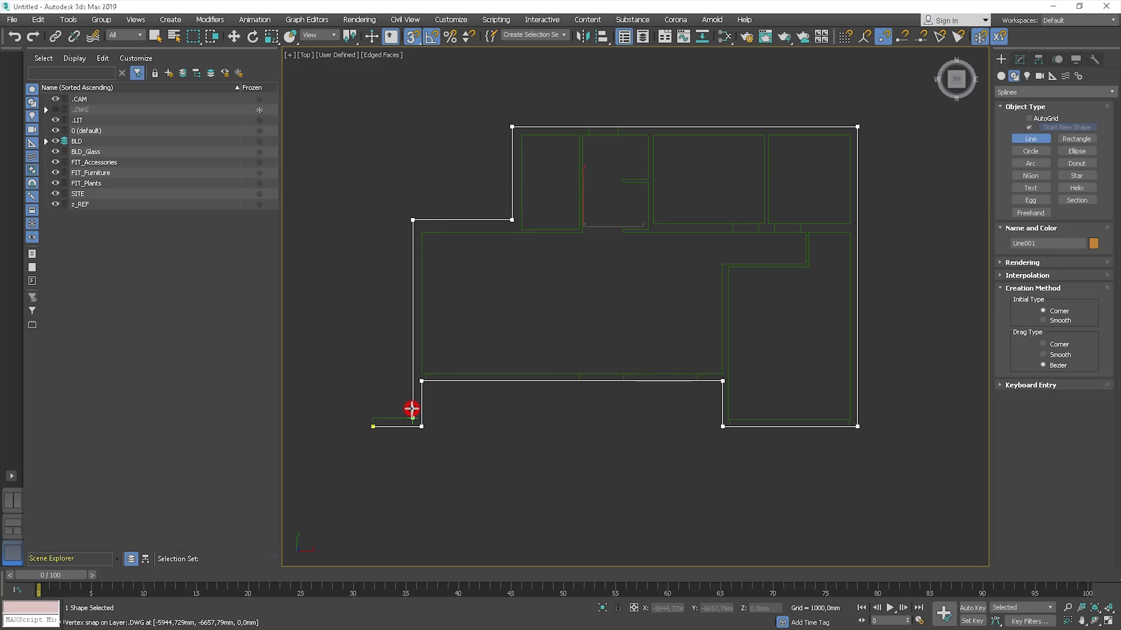
{"action": "left_click", "coordinate": [370, 427]}
{"action": "left_click", "coordinate": [541, 360]}
Step: Begin a second outline along the lower and right inner walls
{"action": "left_click", "coordinate": [422, 233]}
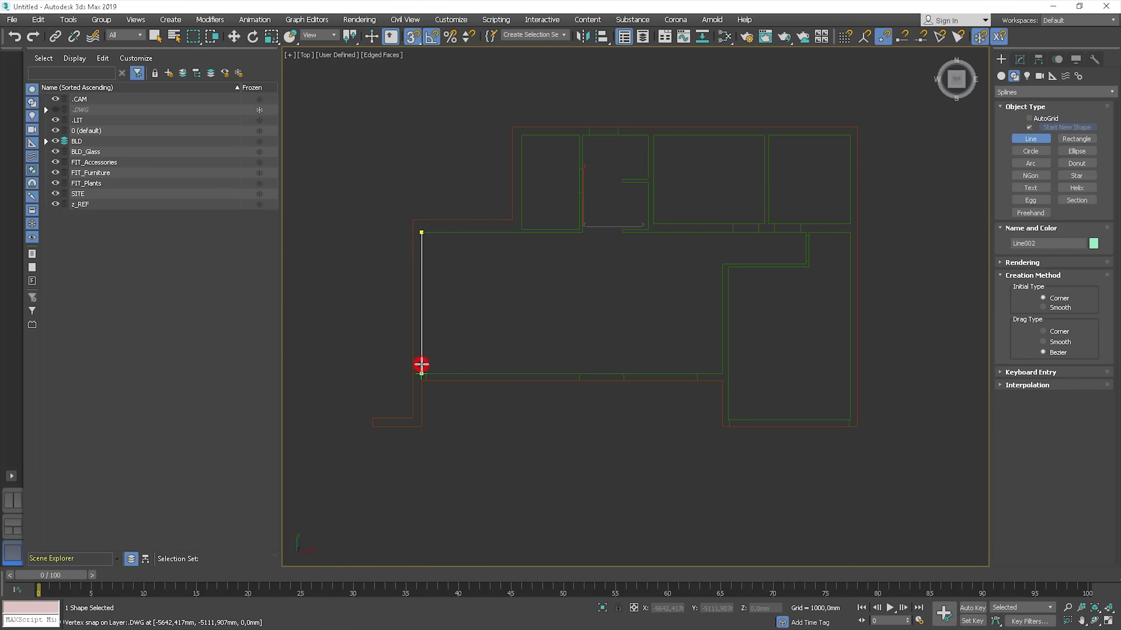
{"action": "left_click", "coordinate": [422, 374]}
{"action": "left_click", "coordinate": [722, 374]}
{"action": "left_click", "coordinate": [722, 264]}
{"action": "left_click", "coordinate": [805, 265]}
{"action": "scroll", "coordinate": [805, 248], "scroll_direction": "up", "scroll_amount": 3}
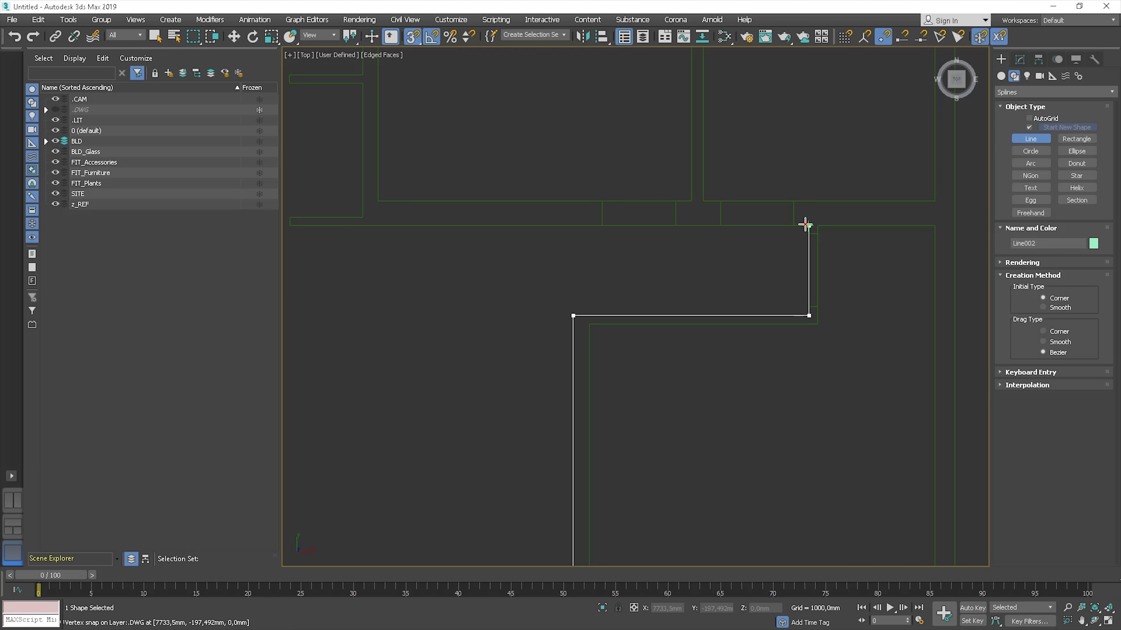
{"action": "left_click", "coordinate": [805, 233]}
{"action": "scroll", "coordinate": [750, 233], "scroll_direction": "down", "scroll_amount": 3}
{"action": "scroll", "coordinate": [623, 233], "scroll_direction": "up", "scroll_amount": 4}
{"action": "left_click", "coordinate": [622, 232]}
{"action": "left_click", "coordinate": [622, 230]}
{"action": "left_click", "coordinate": [648, 230]}
Step: Continue the inner outline around the small central room and top walls, then close it
{"action": "left_click", "coordinate": [653, 115]}
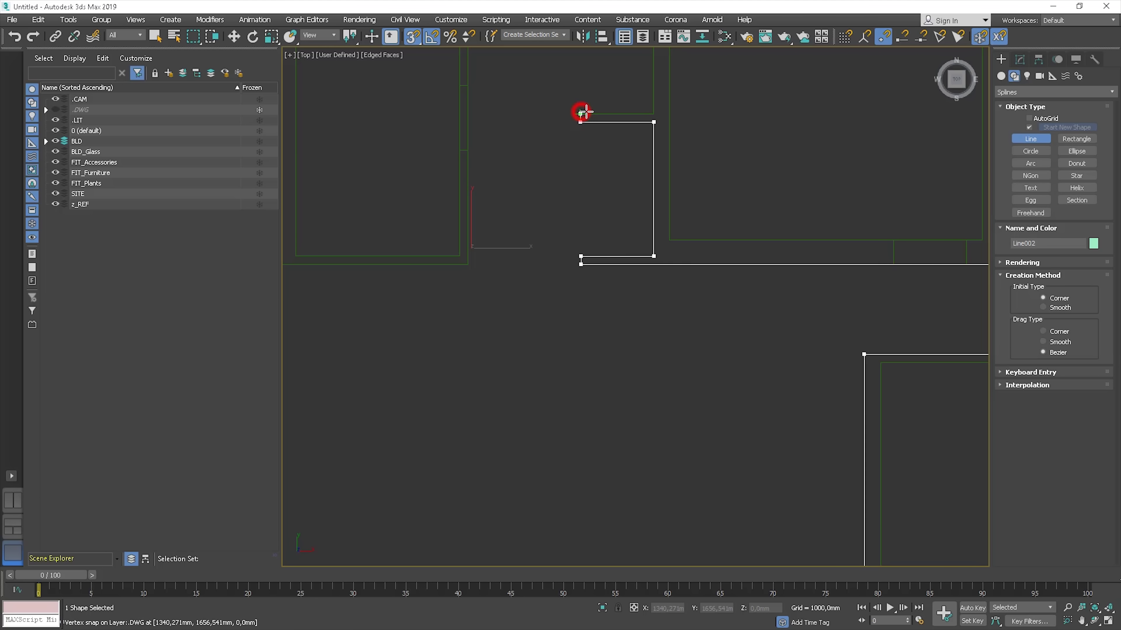
{"action": "left_click", "coordinate": [580, 116]}
{"action": "scroll", "coordinate": [580, 115], "scroll_direction": "down", "scroll_amount": 2}
{"action": "left_click", "coordinate": [607, 173]}
{"action": "left_click", "coordinate": [660, 173]}
{"action": "left_click", "coordinate": [659, 80]}
{"action": "left_click", "coordinate": [528, 79]}
{"action": "left_click", "coordinate": [528, 274]}
{"action": "scroll", "coordinate": [527, 274], "scroll_direction": "down", "scroll_amount": 2}
{"action": "left_click", "coordinate": [338, 271]}
{"action": "left_click", "coordinate": [545, 351]}
Step: Trace and close the lower-right room outline, then draw a rectangle over the top-right room
{"action": "middle_click_drag", "start_coordinate": [676, 220], "coordinate": [610, 190]}
{"action": "left_click", "coordinate": [817, 237]}
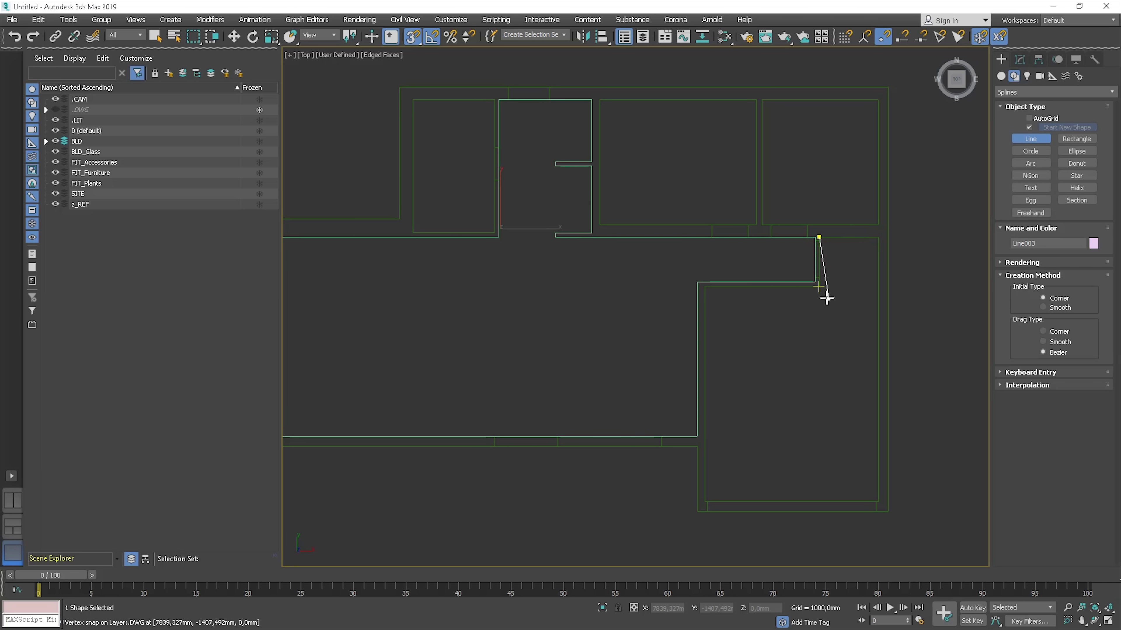
{"action": "left_click", "coordinate": [819, 286]}
{"action": "left_click", "coordinate": [705, 286]}
{"action": "left_click", "coordinate": [705, 502]}
{"action": "left_click", "coordinate": [878, 502]}
{"action": "left_click", "coordinate": [878, 237]}
{"action": "left_click", "coordinate": [819, 237]}
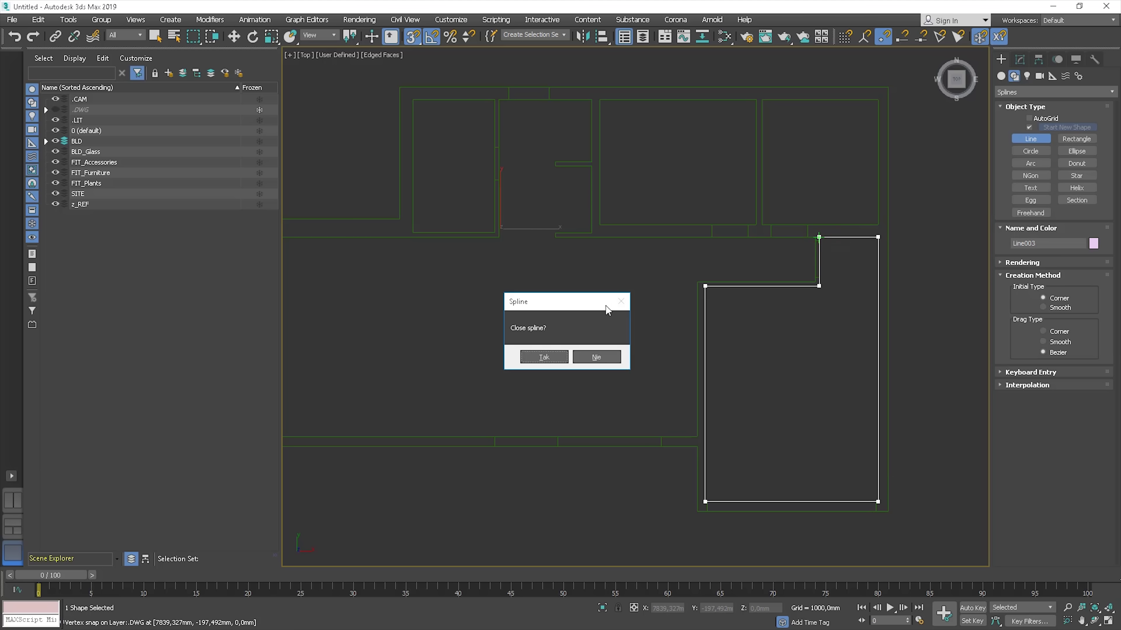
{"action": "left_click", "coordinate": [553, 357]}
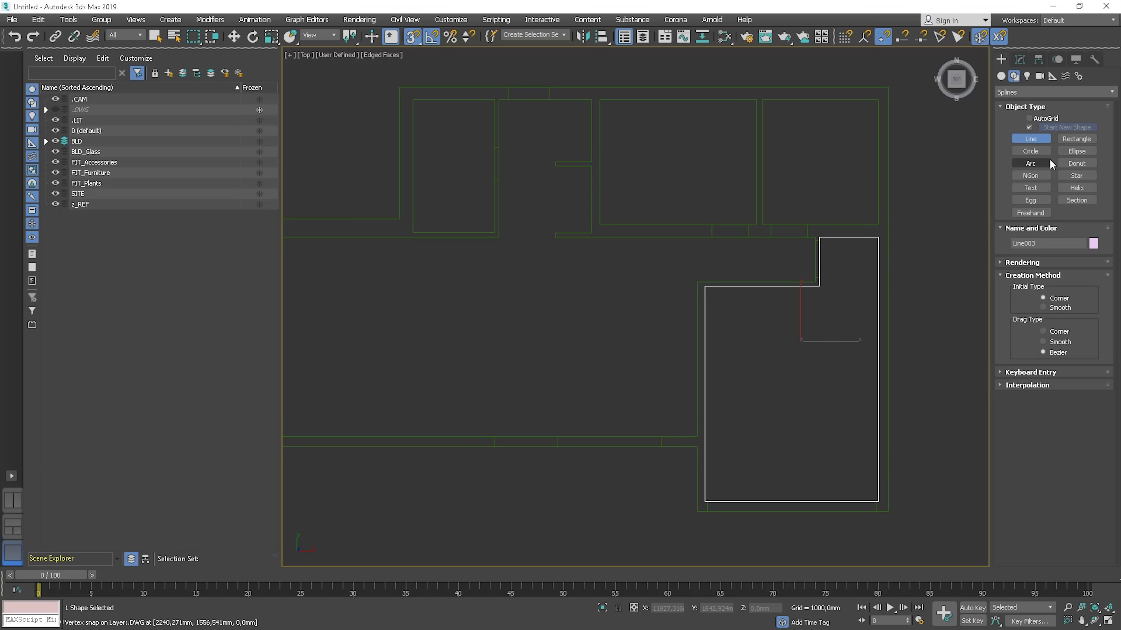
{"action": "left_click", "coordinate": [1079, 139]}
{"action": "left_click_drag", "start_coordinate": [878, 100], "coordinate": [762, 224]}
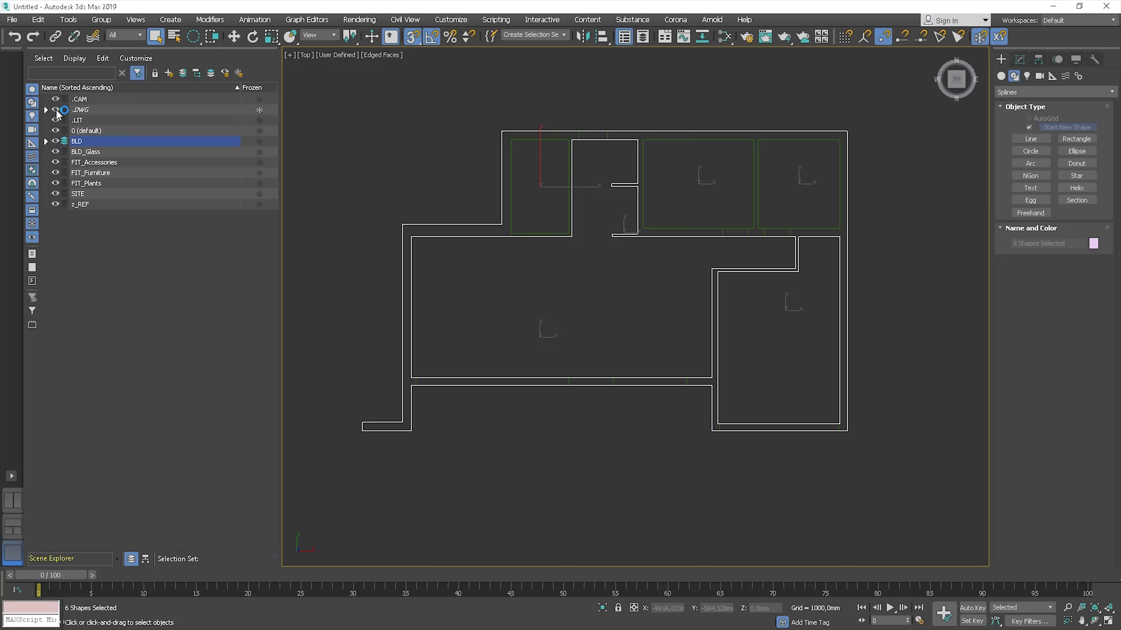
Step: Hide the .DWG reference layer and return to a top view of the traced shapes
{"action": "left_click", "coordinate": [56, 110]}
{"action": "scroll", "coordinate": [739, 287], "scroll_direction": "down", "scroll_amount": 5}
{"action": "middle_click_drag", "start_coordinate": [739, 288], "coordinate": [435, 188], "text": "alt"}
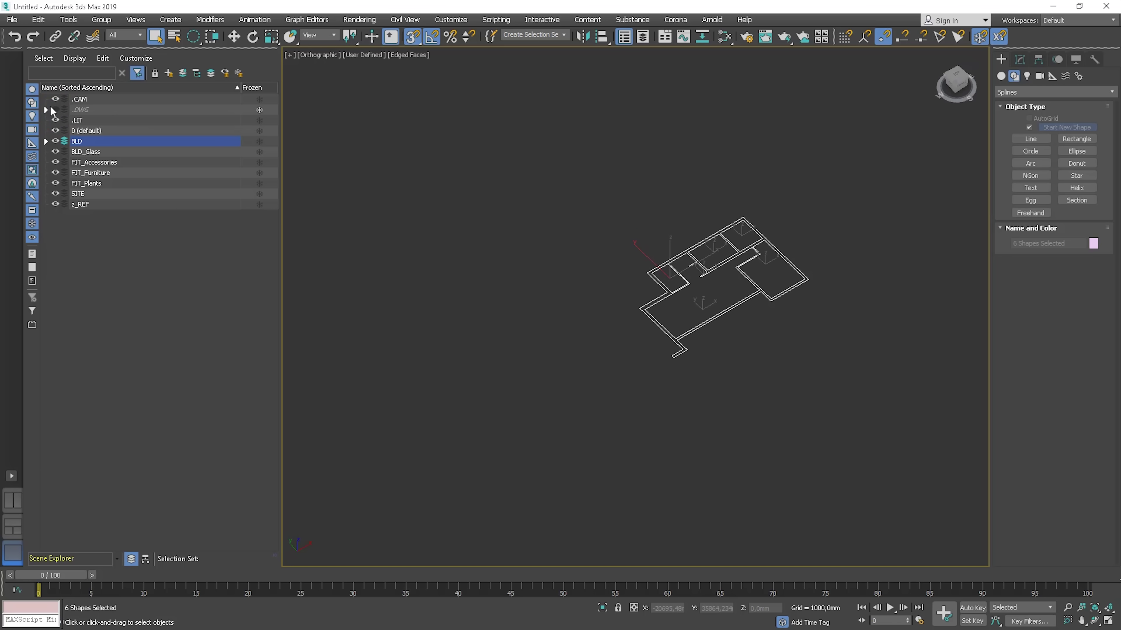
{"action": "left_click", "coordinate": [55, 110]}
{"action": "left_click", "coordinate": [55, 110]}
{"action": "left_click", "coordinate": [766, 323]}
{"action": "middle_click_drag", "start_coordinate": [766, 323], "coordinate": [734, 335], "text": "alt"}
{"action": "key", "text": "t"}
Step: Attach the inner room outline to Line001, then Line002 through Rectangle003 via Attach Mult
{"action": "left_click", "coordinate": [751, 436]}
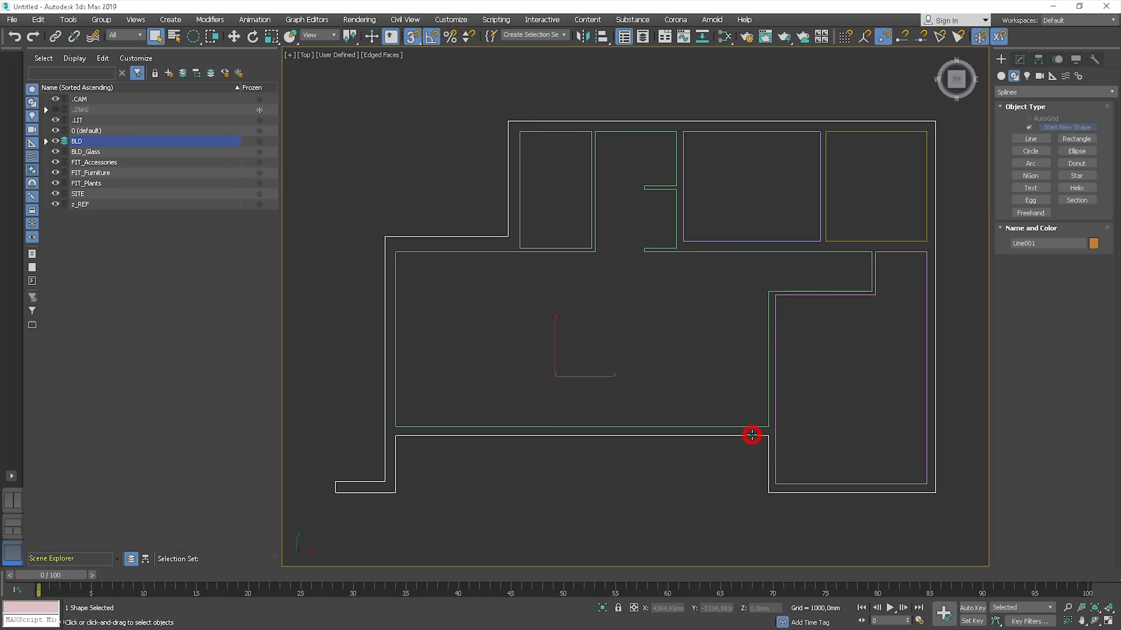
{"action": "left_click", "coordinate": [1019, 60]}
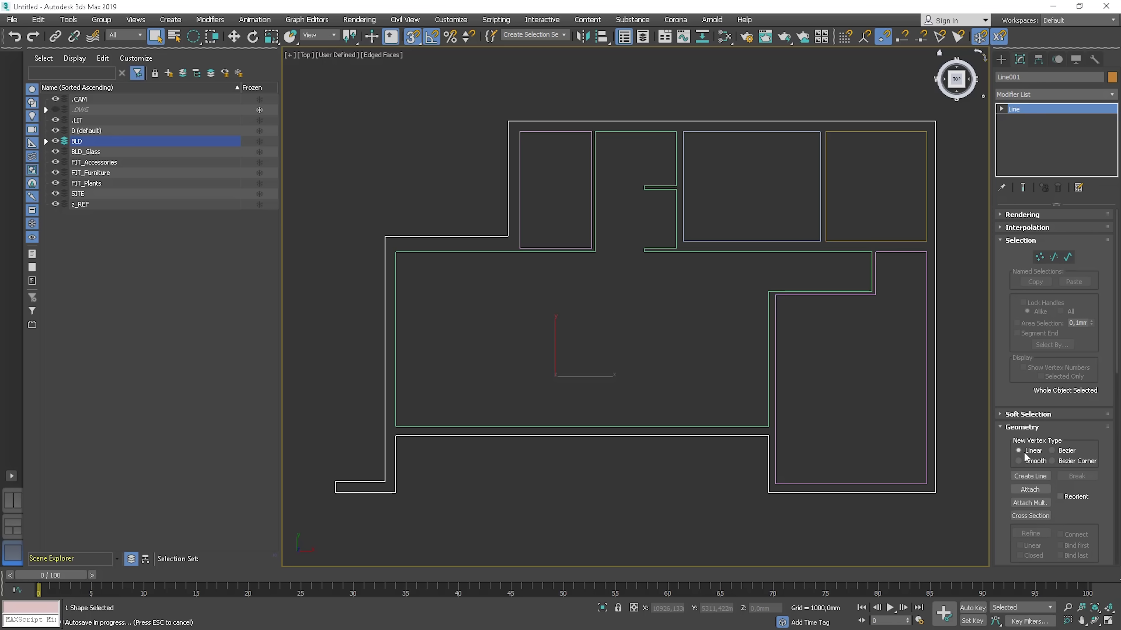
{"action": "left_click", "coordinate": [1030, 490]}
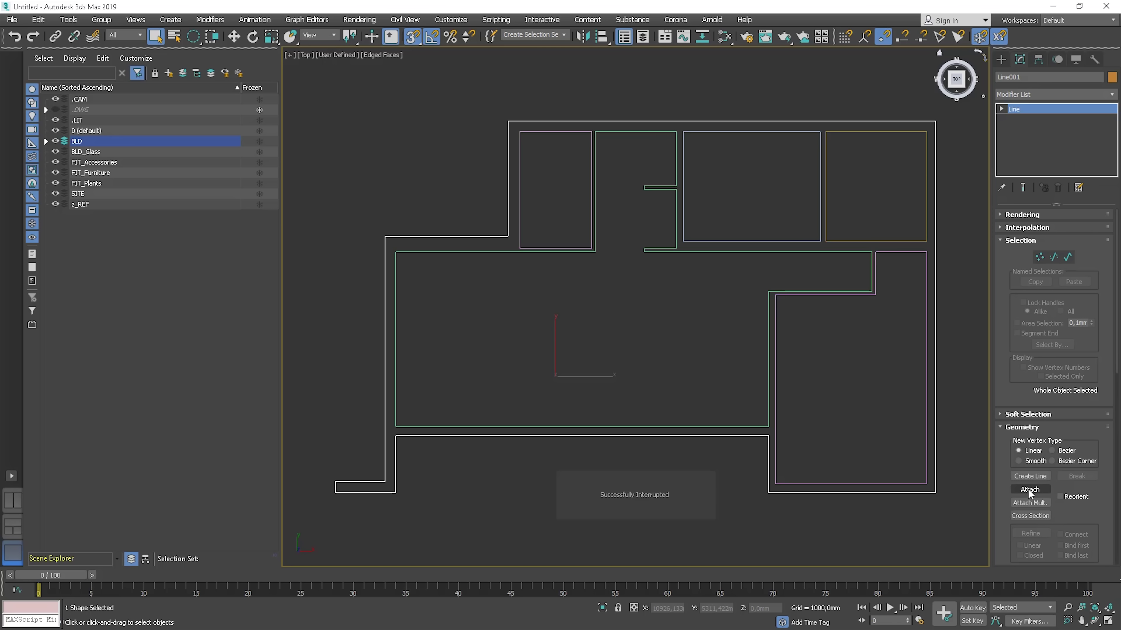
{"action": "left_click", "coordinate": [803, 485]}
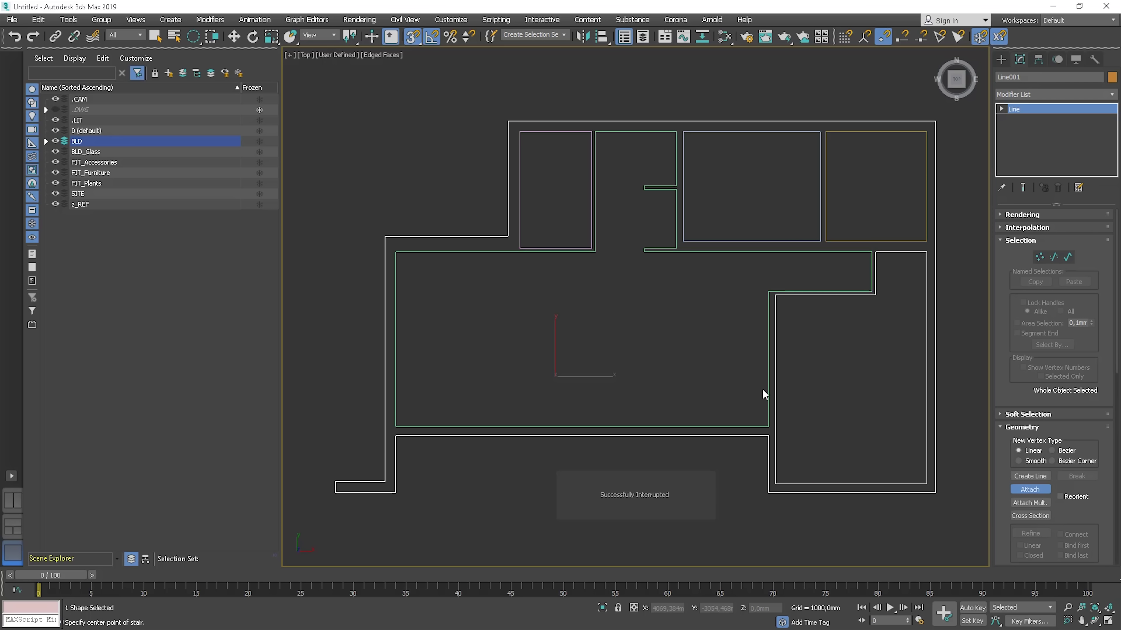
{"action": "left_click", "coordinate": [1036, 489]}
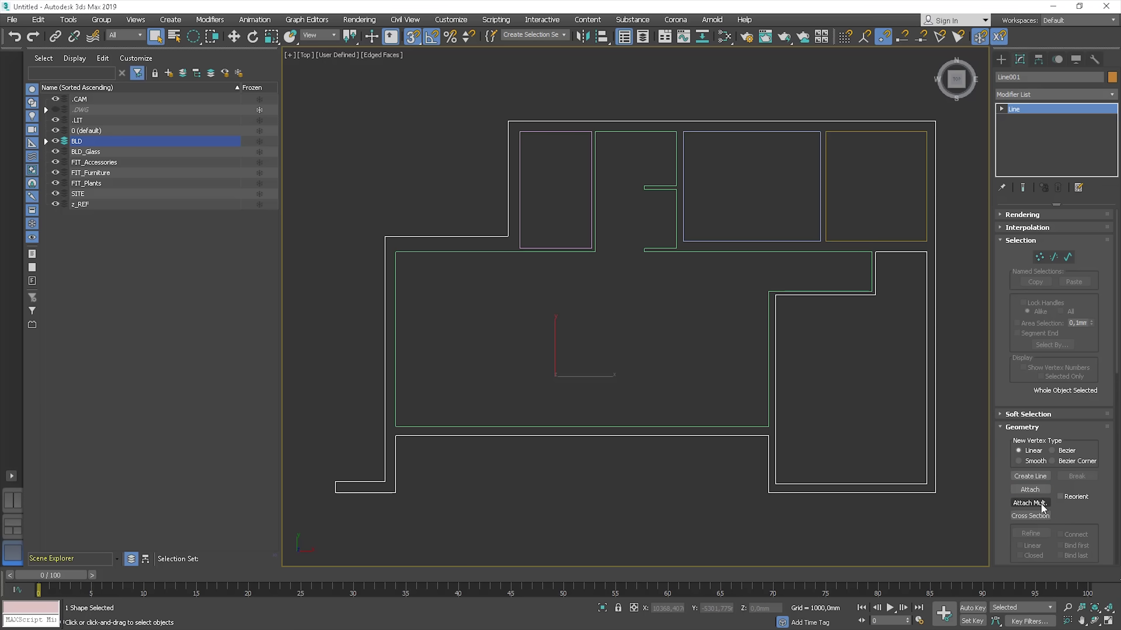
{"action": "left_click", "coordinate": [1033, 504]}
{"action": "left_click", "coordinate": [552, 173]}
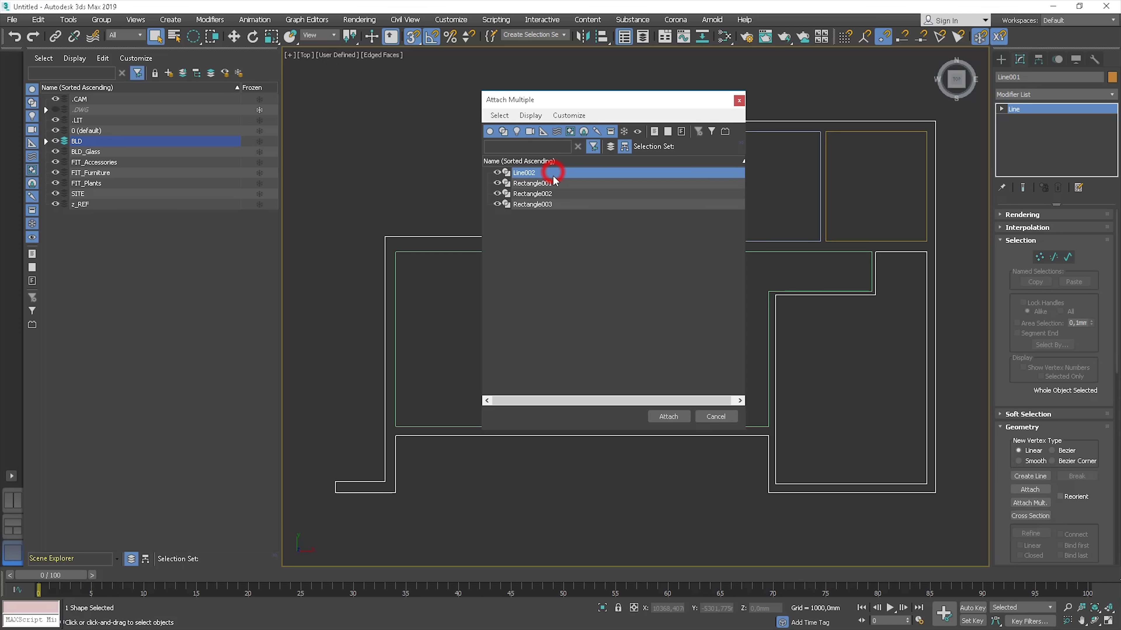
{"action": "left_click", "coordinate": [550, 204], "text": "shift"}
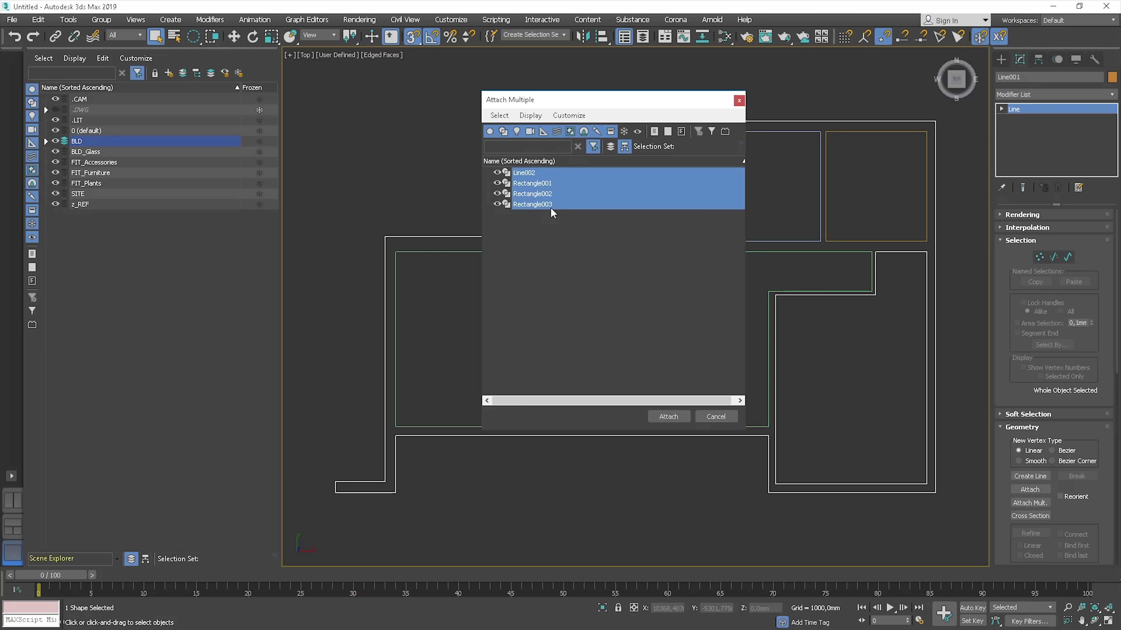
{"action": "left_click", "coordinate": [677, 417]}
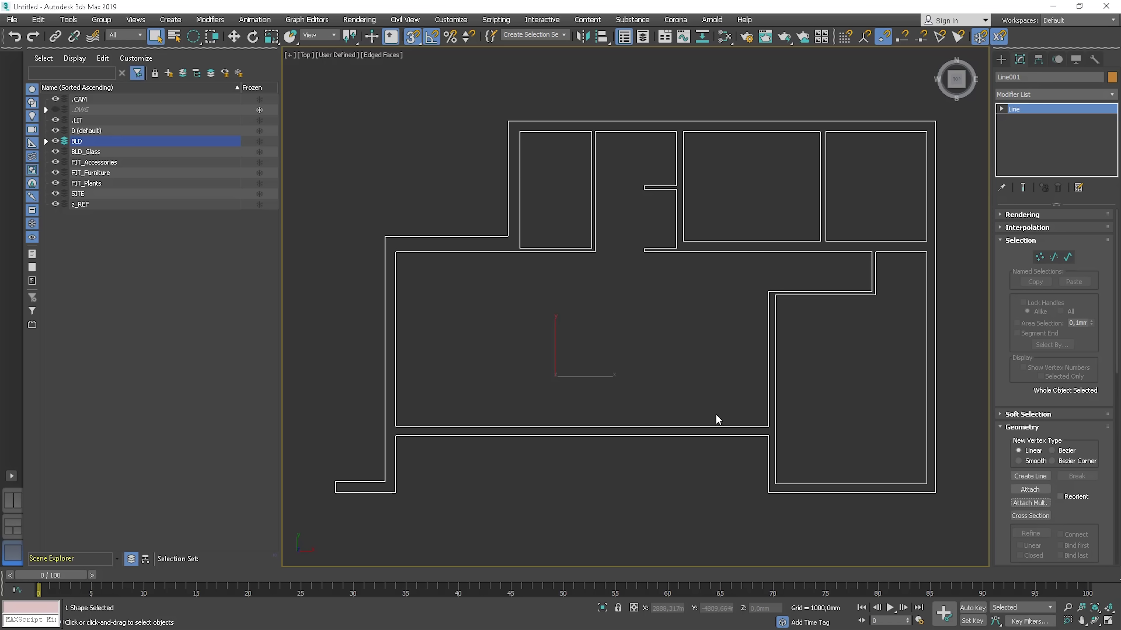
Step: Add an Extrude modifier to Line001 with an Amount of 867,5 mm
{"action": "middle_click_drag", "start_coordinate": [768, 395], "coordinate": [860, 292]}
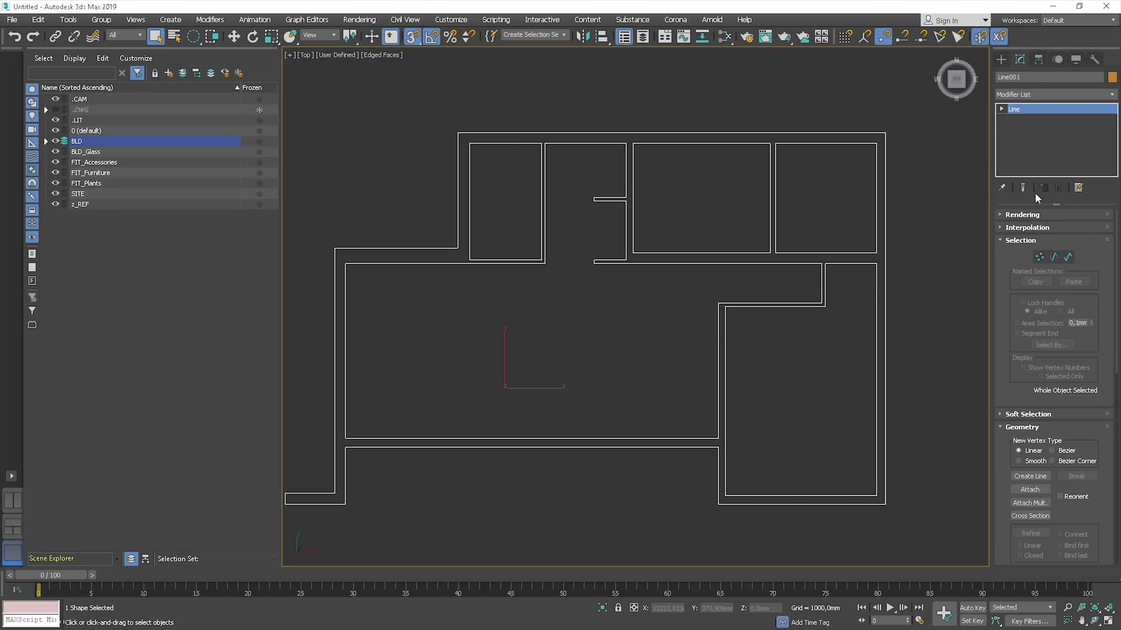
{"action": "left_click", "coordinate": [1111, 95]}
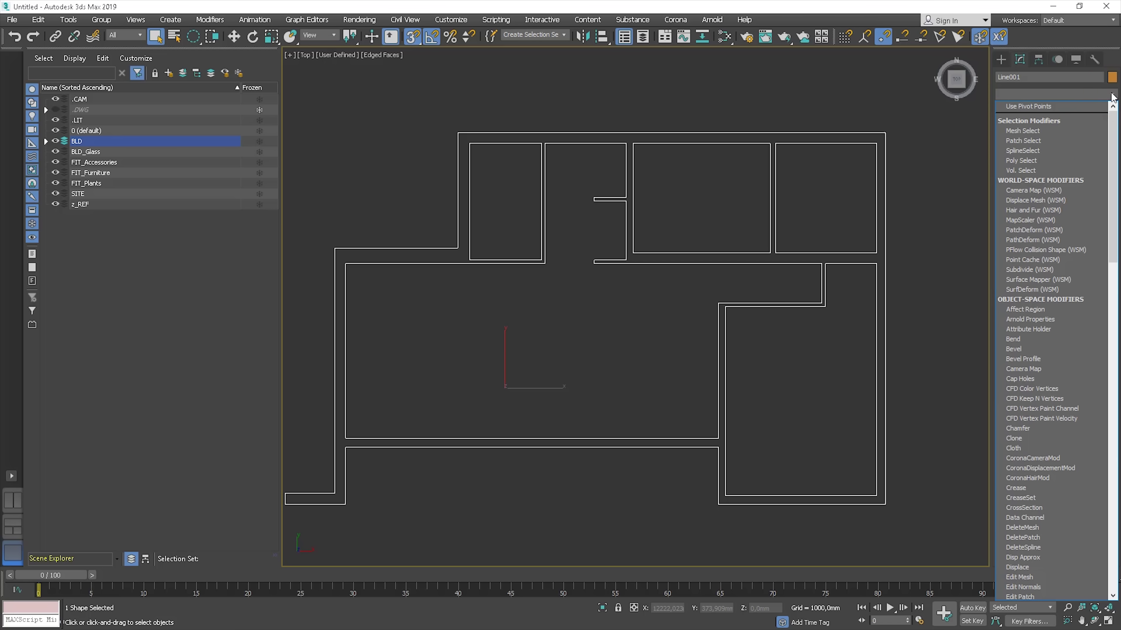
{"action": "scroll", "coordinate": [1050, 270], "scroll_direction": "down", "scroll_amount": 5}
{"action": "left_click", "coordinate": [1018, 364]}
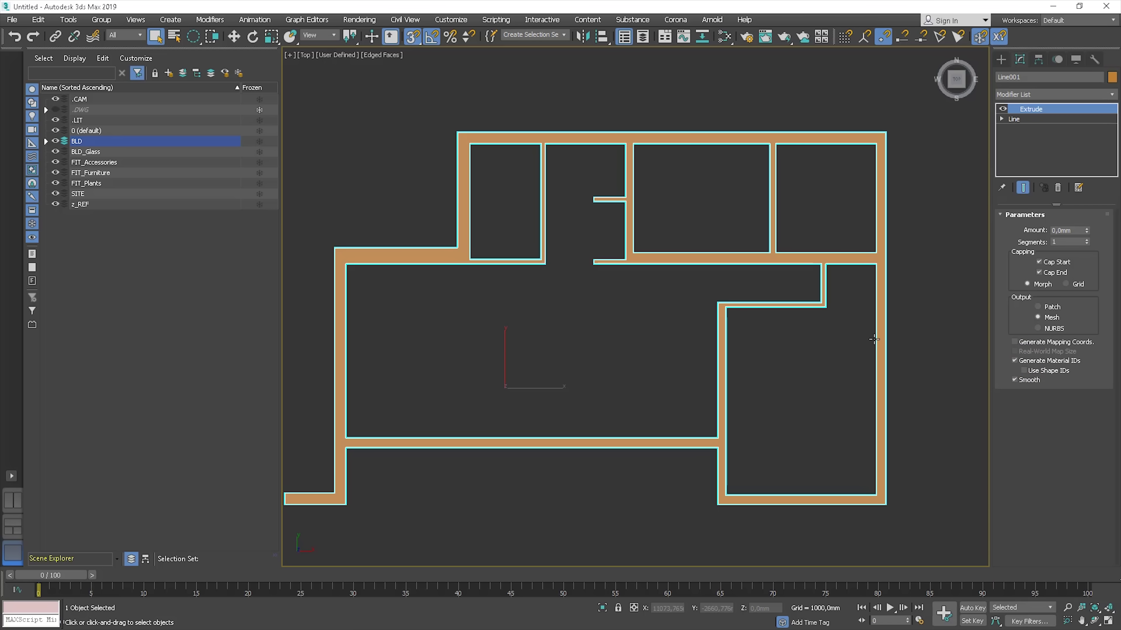
{"action": "middle_click_drag", "start_coordinate": [811, 333], "coordinate": [1036, 247], "text": "alt"}
{"action": "left_click_drag", "start_coordinate": [1086, 230], "coordinate": [1039, 238]}
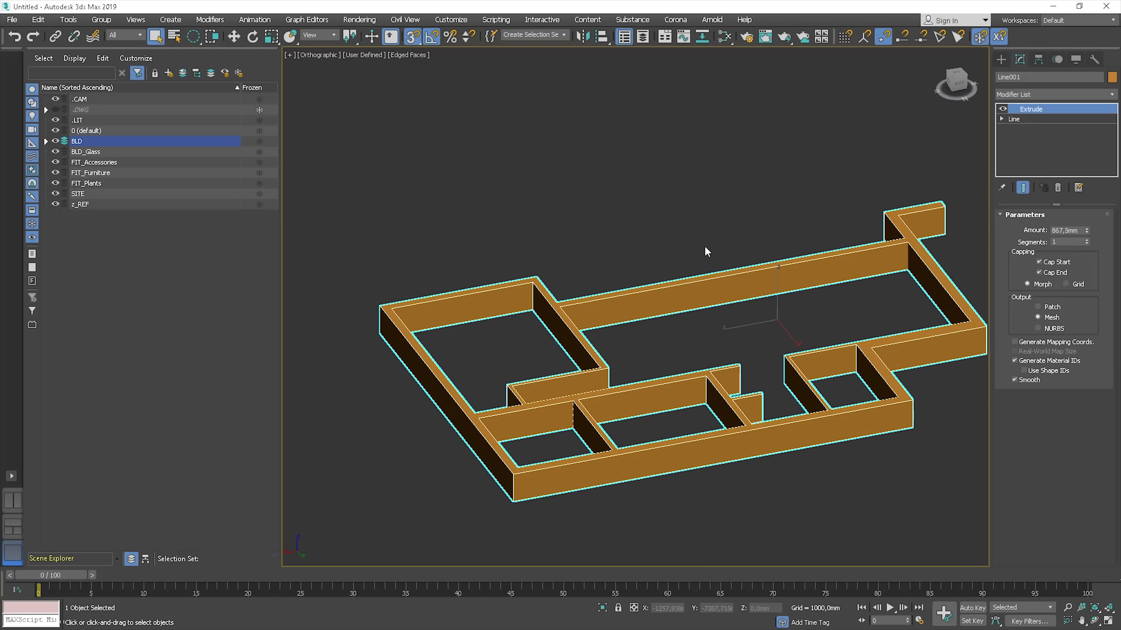
Step: Unhide the .DWG layer and reselect the extruded walls
{"action": "left_click", "coordinate": [56, 109]}
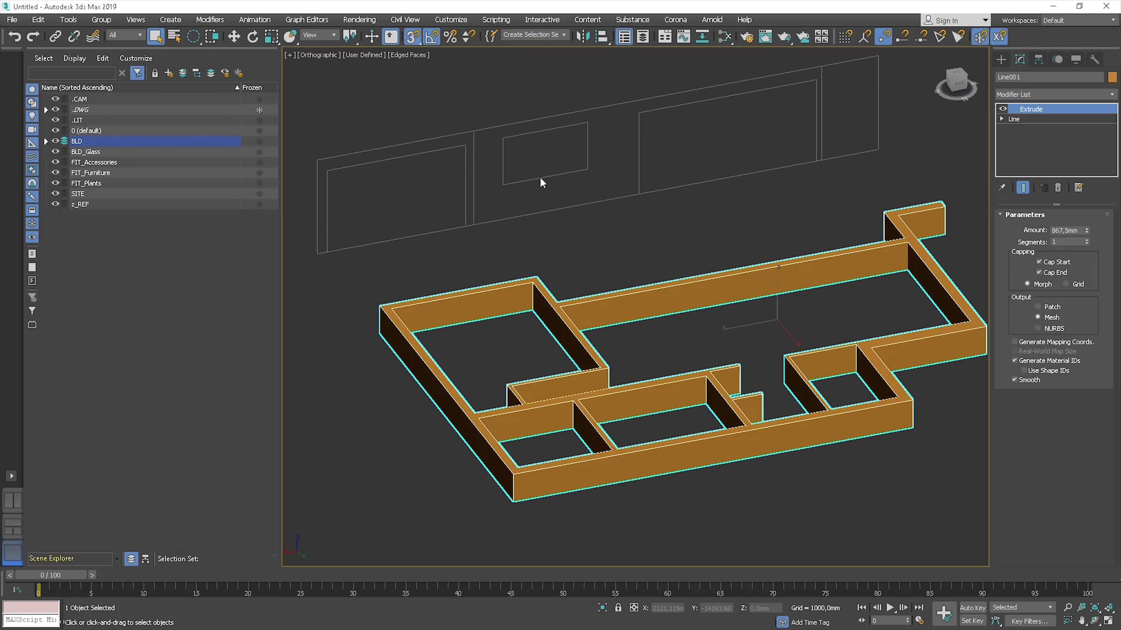
{"action": "middle_click_drag", "start_coordinate": [542, 182], "coordinate": [553, 229]}
{"action": "left_click", "coordinate": [371, 203]}
{"action": "left_click", "coordinate": [905, 296]}
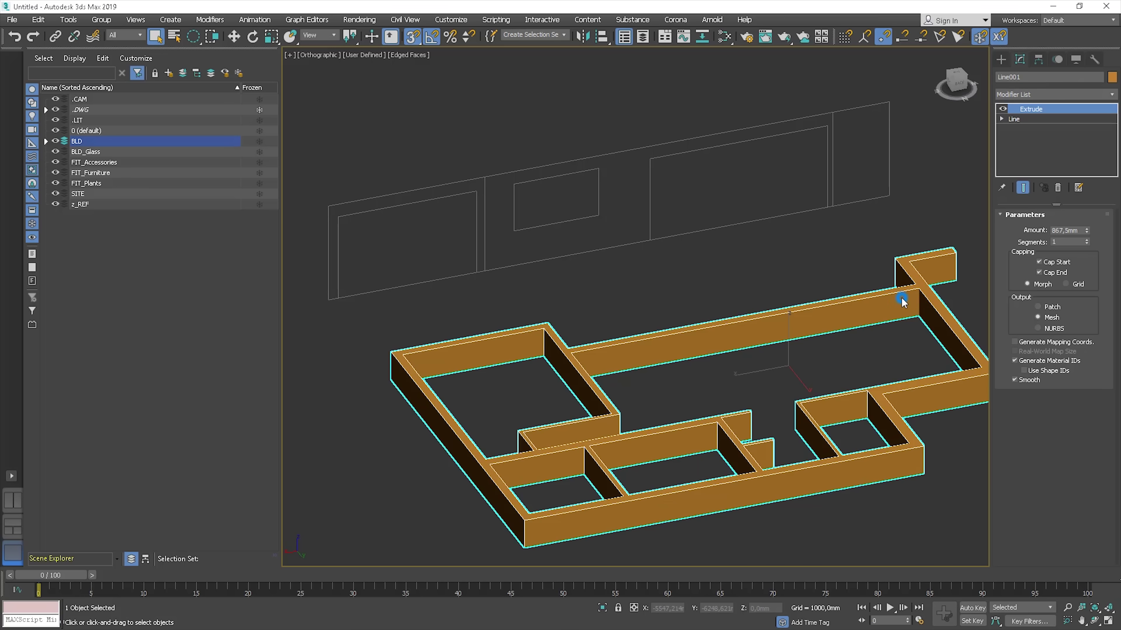
{"action": "right_click", "coordinate": [904, 296]}
Step: Convert the extruded walls to an Editable Poly
{"action": "mouse_move", "coordinate": [951, 417]}
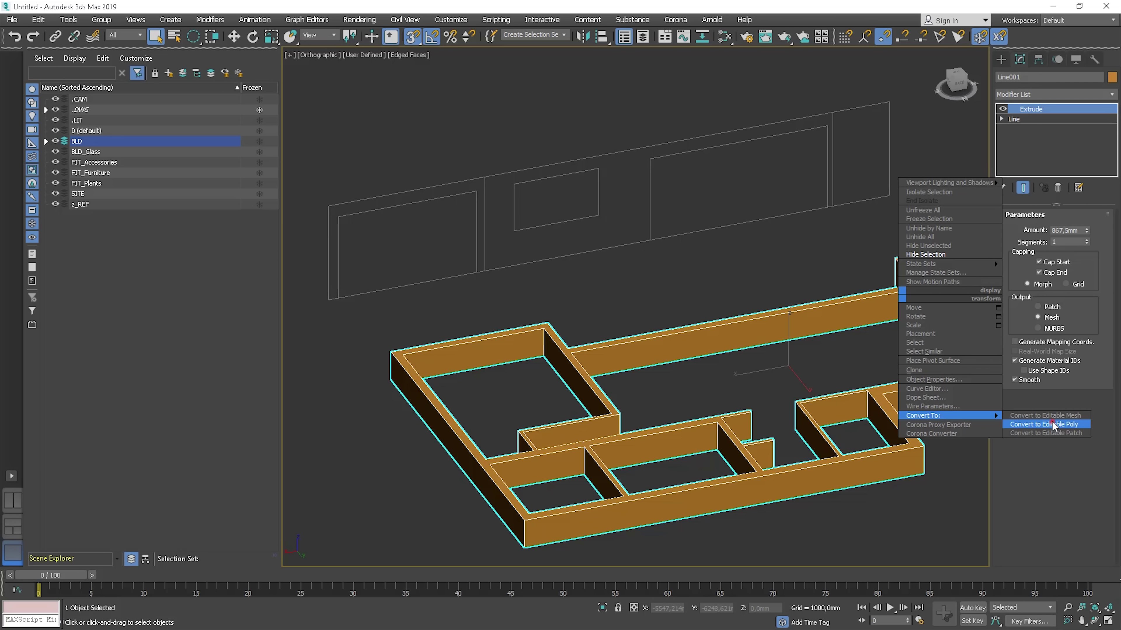
{"action": "left_click", "coordinate": [1043, 424]}
{"action": "middle_click_drag", "start_coordinate": [730, 287], "coordinate": [698, 250]}
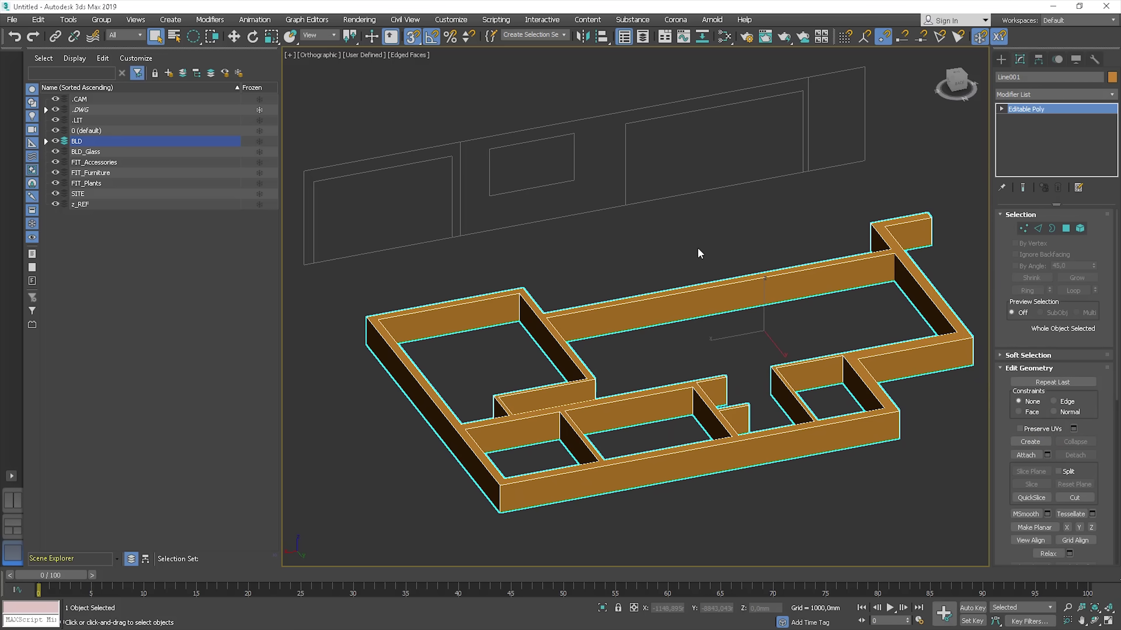
Step: In Front view, snap-move the top wall vertices up to the elevation's 3020 mm height
{"action": "key", "text": "f"}
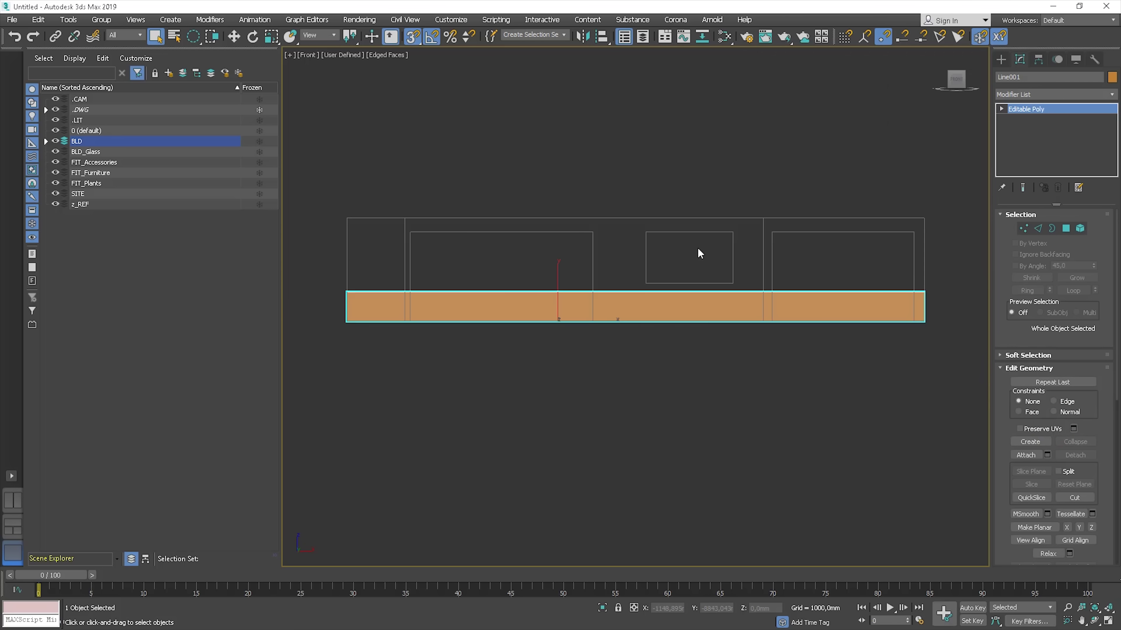
{"action": "left_click", "coordinate": [1022, 232]}
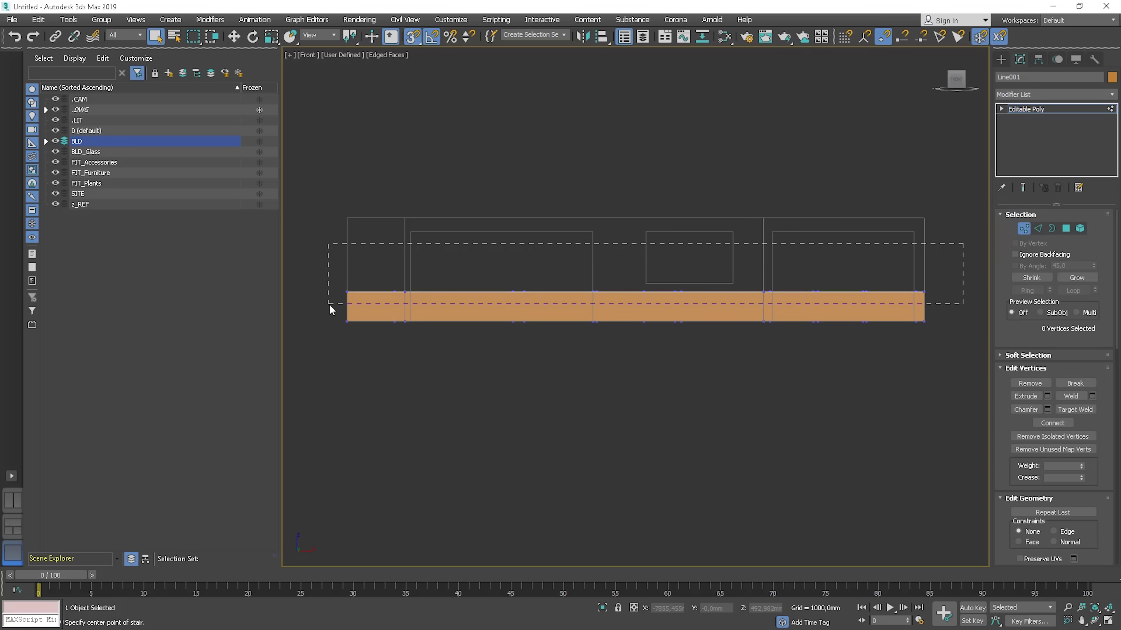
{"action": "key", "text": "w"}
{"action": "left_click_drag", "start_coordinate": [671, 255], "coordinate": [348, 215]}
{"action": "middle_click_drag", "start_coordinate": [556, 233], "coordinate": [555, 276], "text": "alt"}
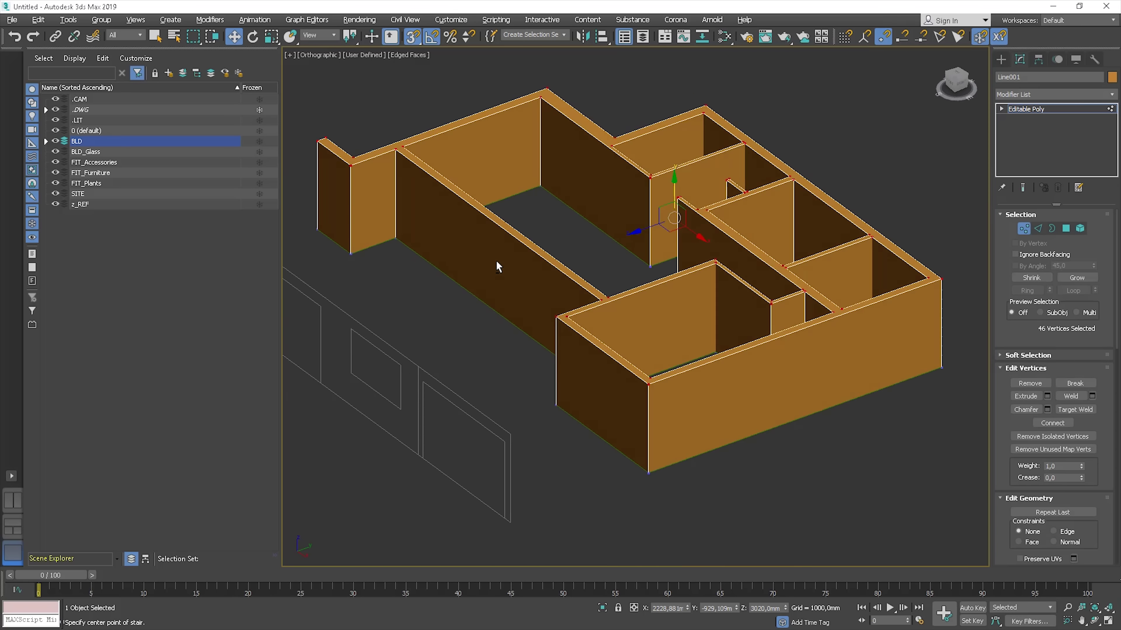
{"action": "middle_click_drag", "start_coordinate": [498, 267], "coordinate": [595, 265], "text": "alt"}
{"action": "scroll", "coordinate": [904, 145], "scroll_direction": "up", "scroll_amount": 5}
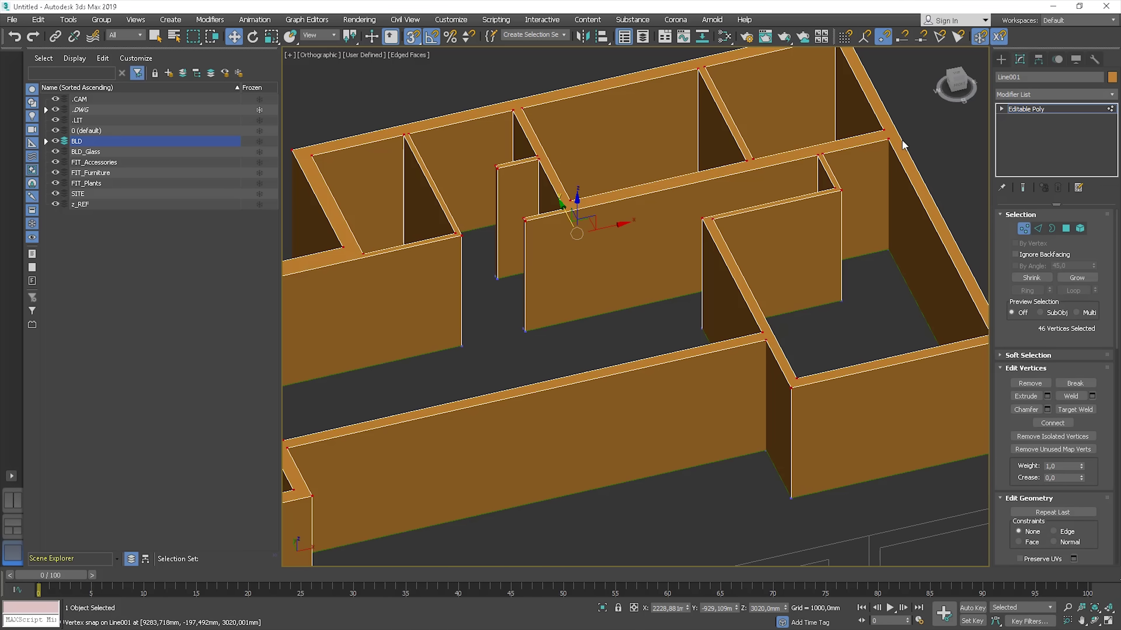
{"action": "scroll", "coordinate": [820, 221], "scroll_direction": "up", "scroll_amount": 5}
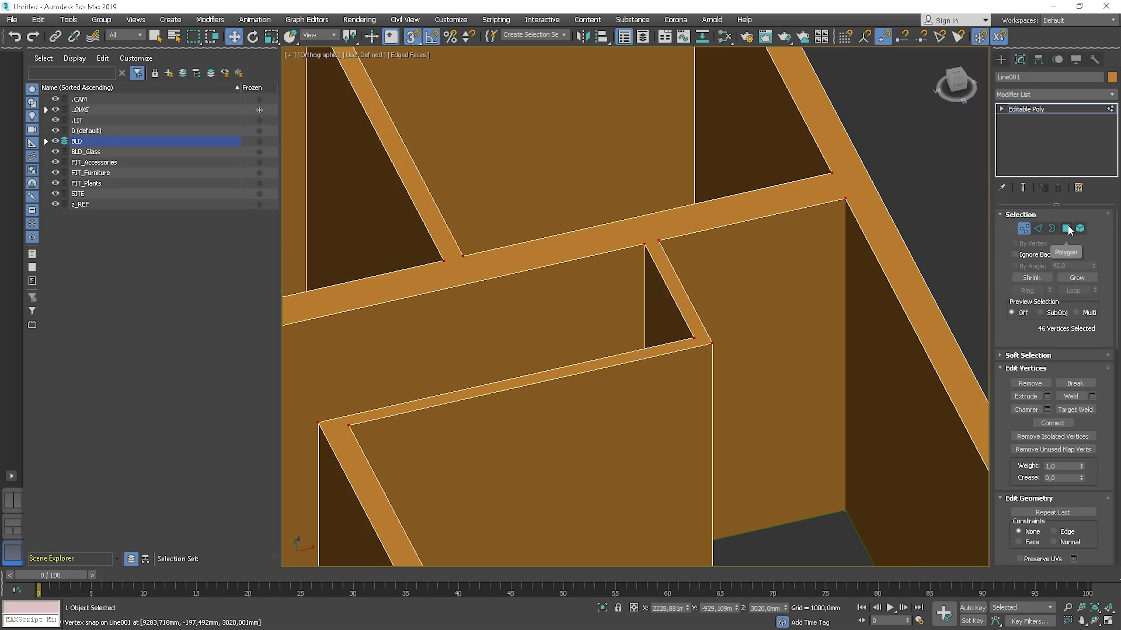
Step: Select the wall top faces in Polygon mode, then clear the face selection
{"action": "left_click", "coordinate": [1069, 230]}
{"action": "scroll", "coordinate": [840, 201], "scroll_direction": "down", "scroll_amount": 2}
{"action": "left_click", "coordinate": [838, 199]}
{"action": "scroll", "coordinate": [810, 212], "scroll_direction": "down", "scroll_amount": 4}
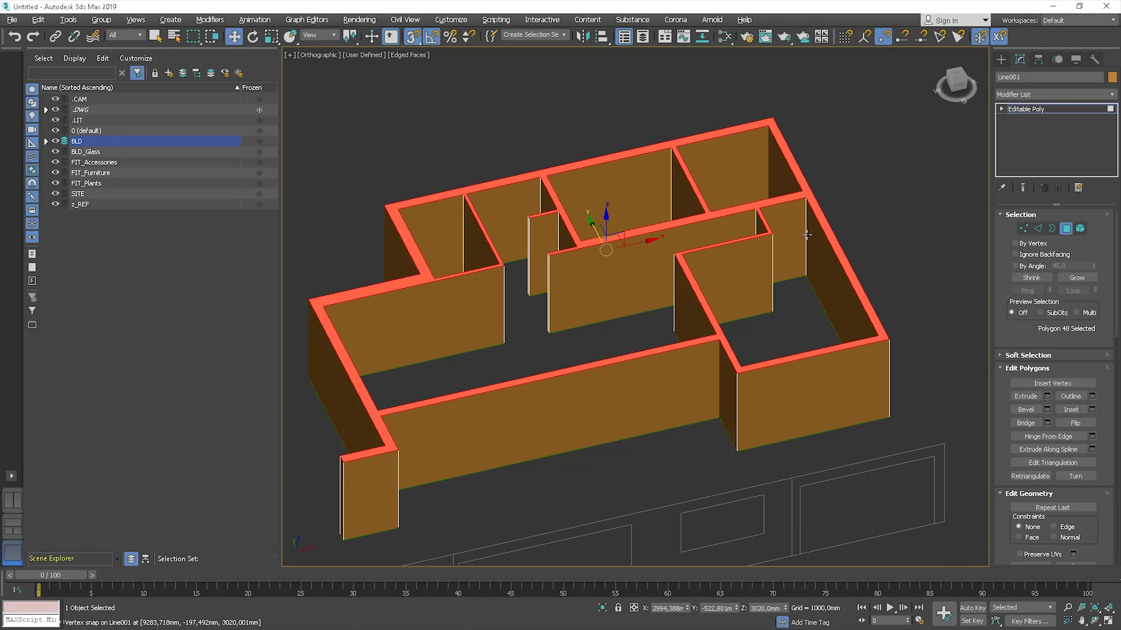
{"action": "middle_click_drag", "start_coordinate": [807, 235], "coordinate": [752, 224], "text": "alt"}
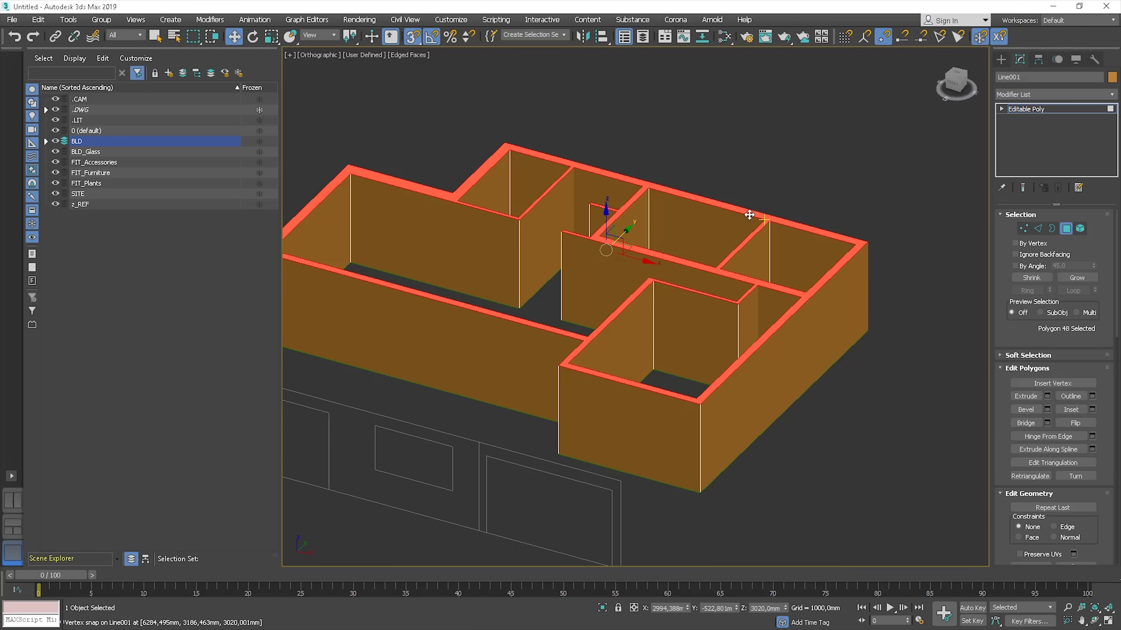
{"action": "key", "text": "ctrl+d"}
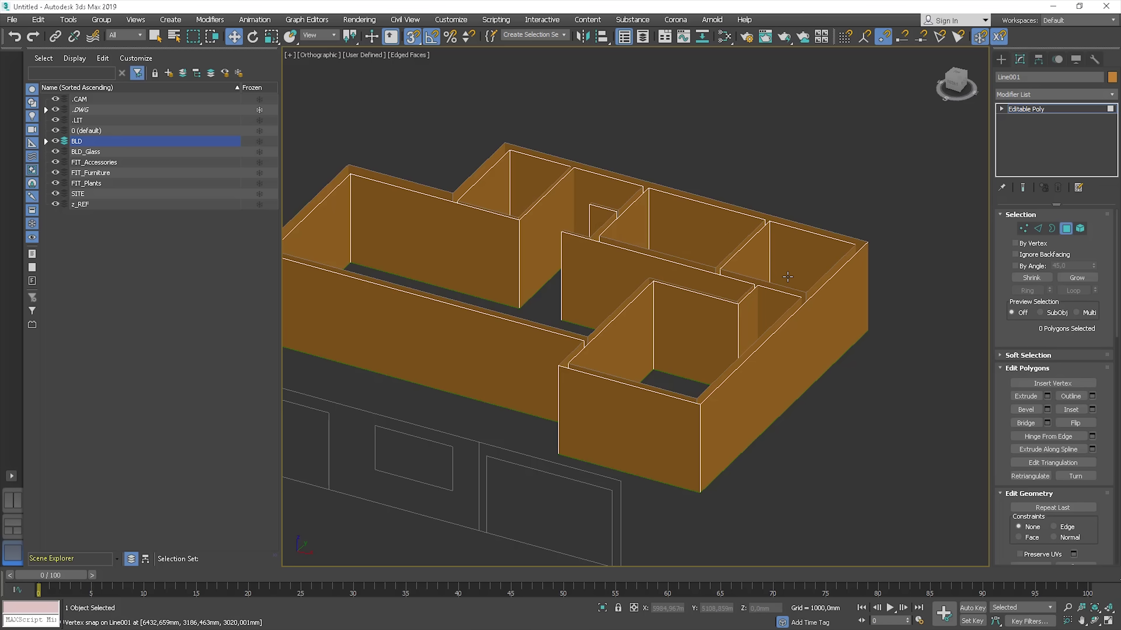
{"action": "middle_click_drag", "start_coordinate": [789, 286], "coordinate": [786, 262], "text": "alt"}
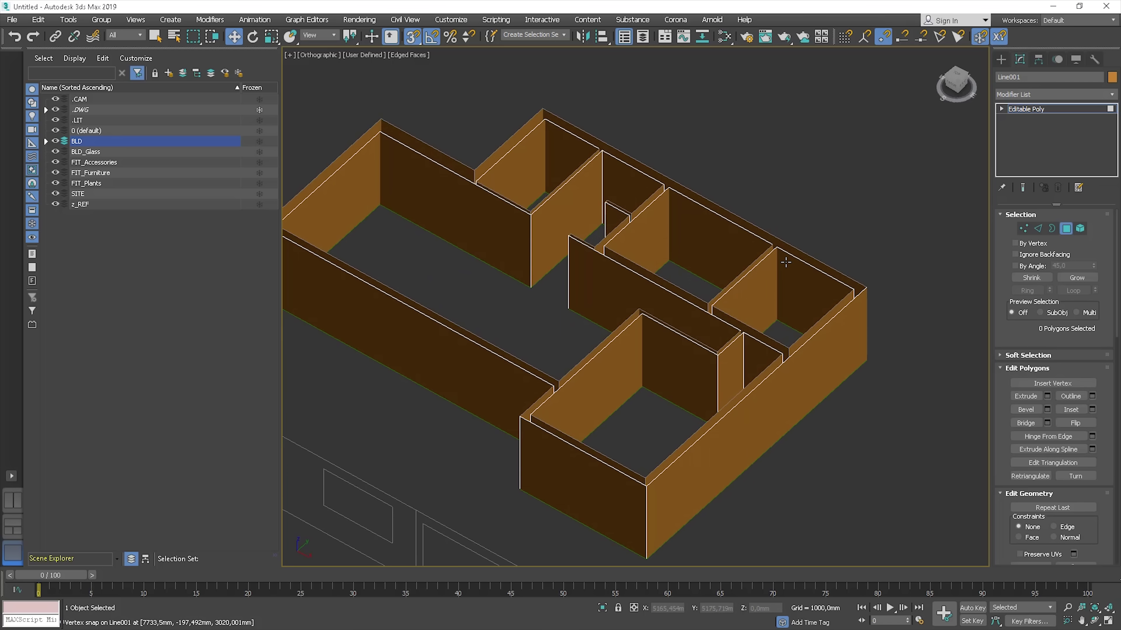
Step: In Border mode, select only the lower-right room's open border and Cap it
{"action": "left_click", "coordinate": [1053, 228]}
{"action": "left_click", "coordinate": [743, 277]}
{"action": "left_click", "coordinate": [748, 230], "text": "ctrl"}
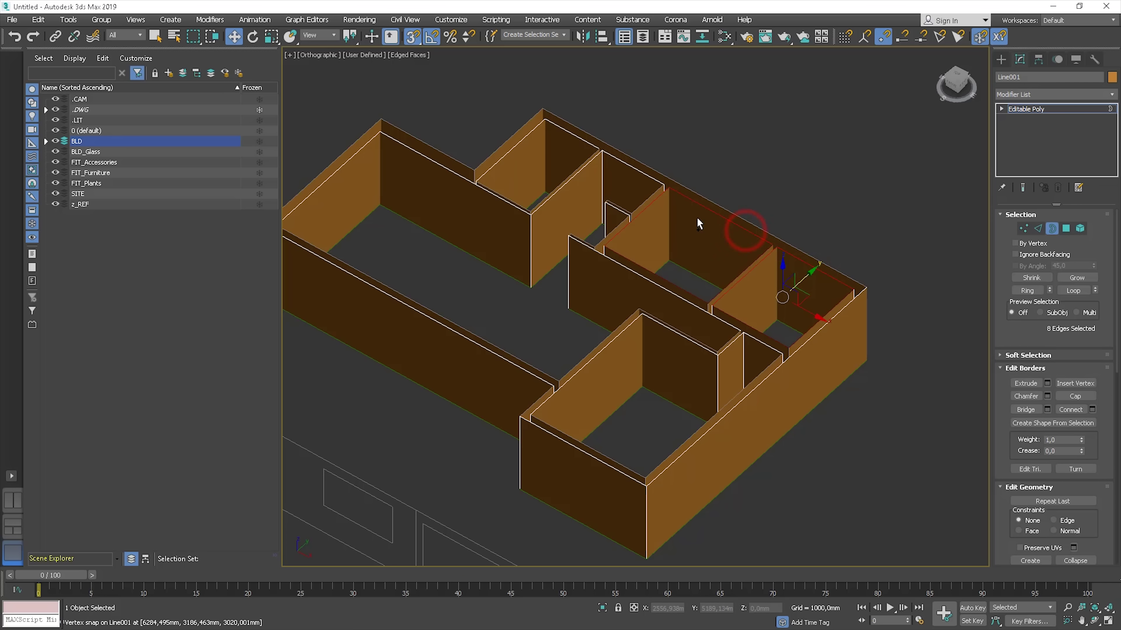
{"action": "left_click", "coordinate": [583, 138], "text": "ctrl"}
{"action": "middle_click_drag", "start_coordinate": [583, 138], "coordinate": [789, 432], "text": "alt"}
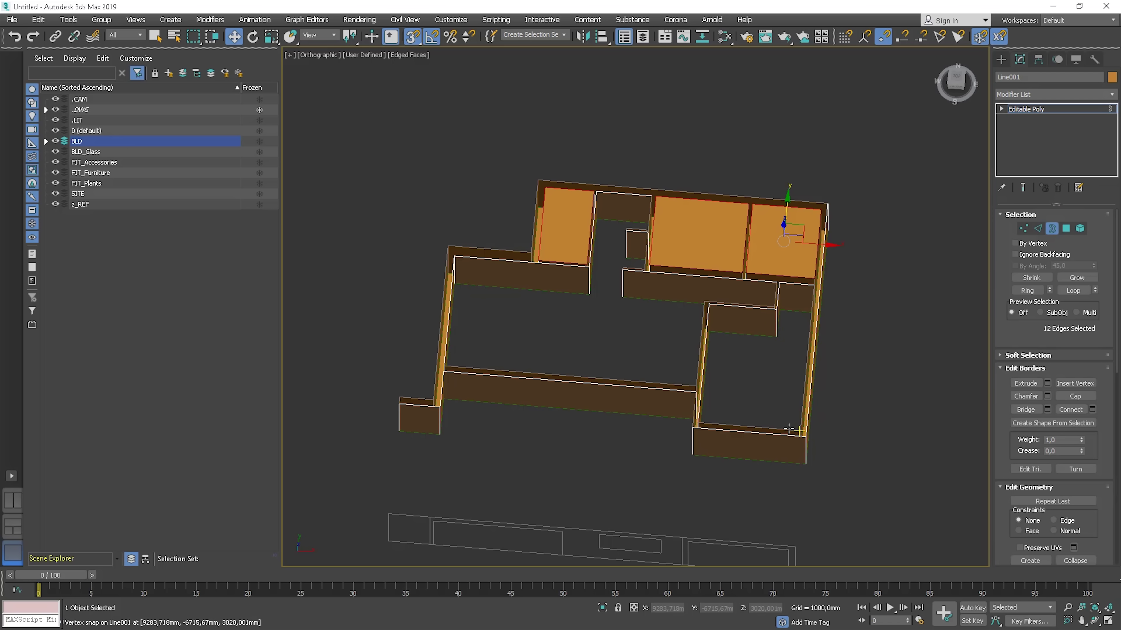
{"action": "left_click", "coordinate": [789, 429]}
{"action": "left_click", "coordinate": [1081, 396]}
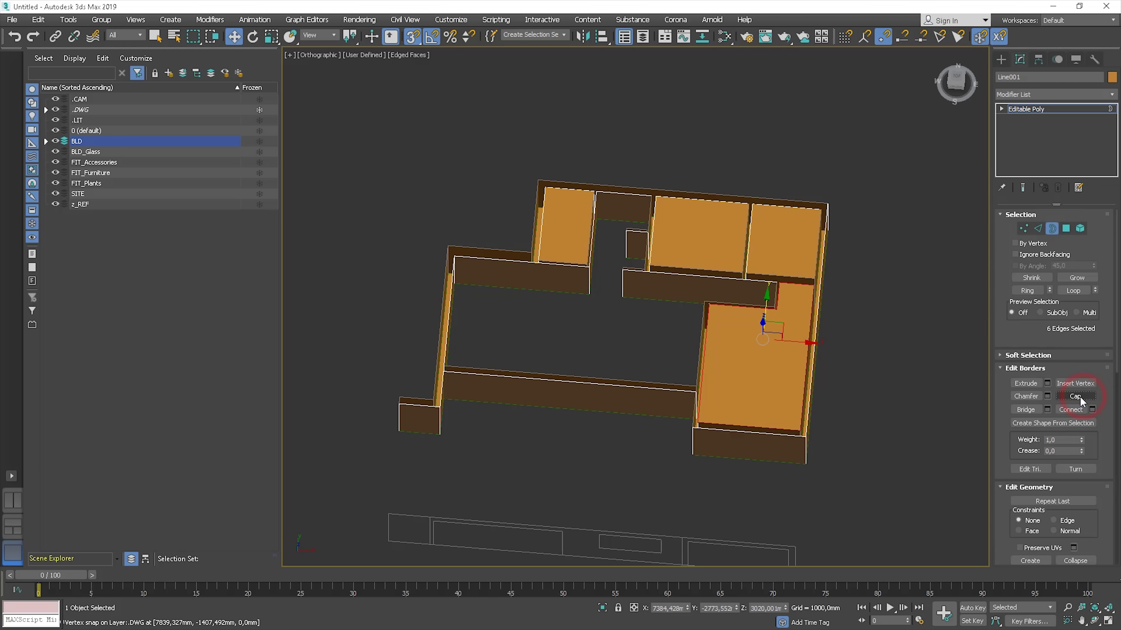
{"action": "scroll", "coordinate": [790, 354], "scroll_direction": "up", "scroll_amount": 5}
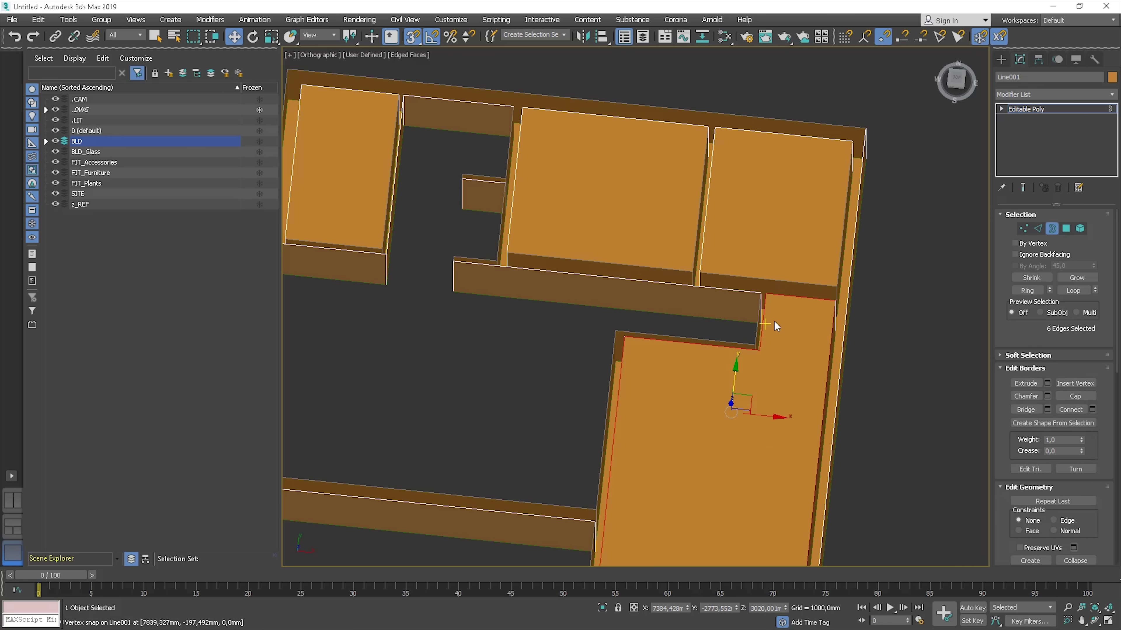
{"action": "middle_click_drag", "start_coordinate": [774, 320], "coordinate": [783, 267]}
{"action": "scroll", "coordinate": [735, 275], "scroll_direction": "down", "scroll_amount": 5}
{"action": "scroll", "coordinate": [735, 292], "scroll_direction": "up", "scroll_amount": 6}
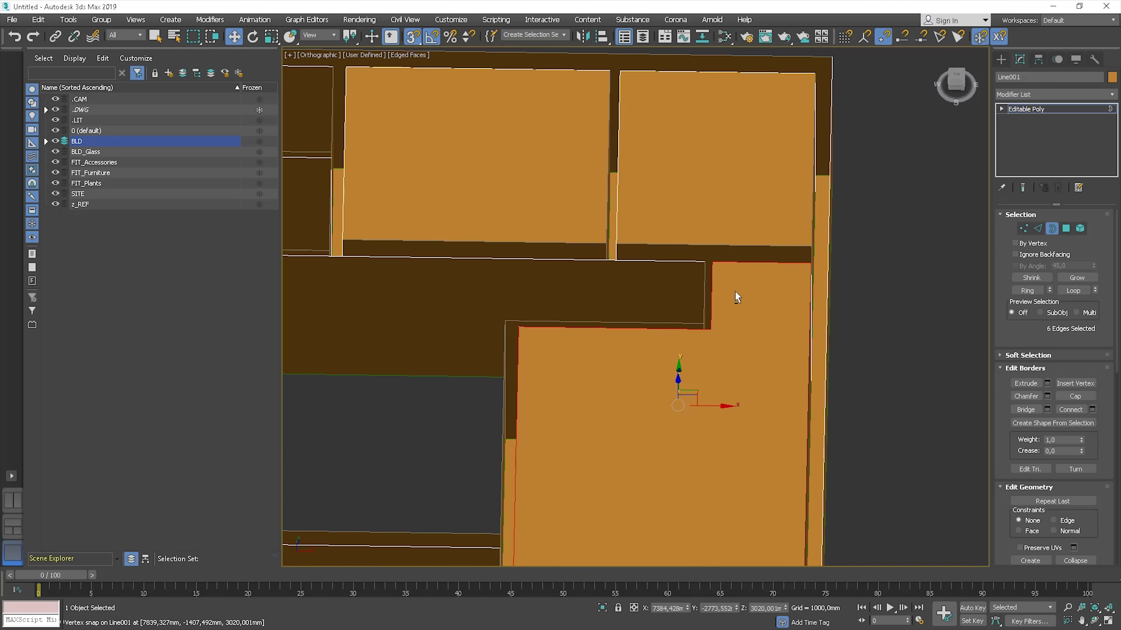
{"action": "middle_click_drag", "start_coordinate": [714, 335], "coordinate": [721, 290]}
{"action": "scroll", "coordinate": [720, 287], "scroll_direction": "down", "scroll_amount": 2}
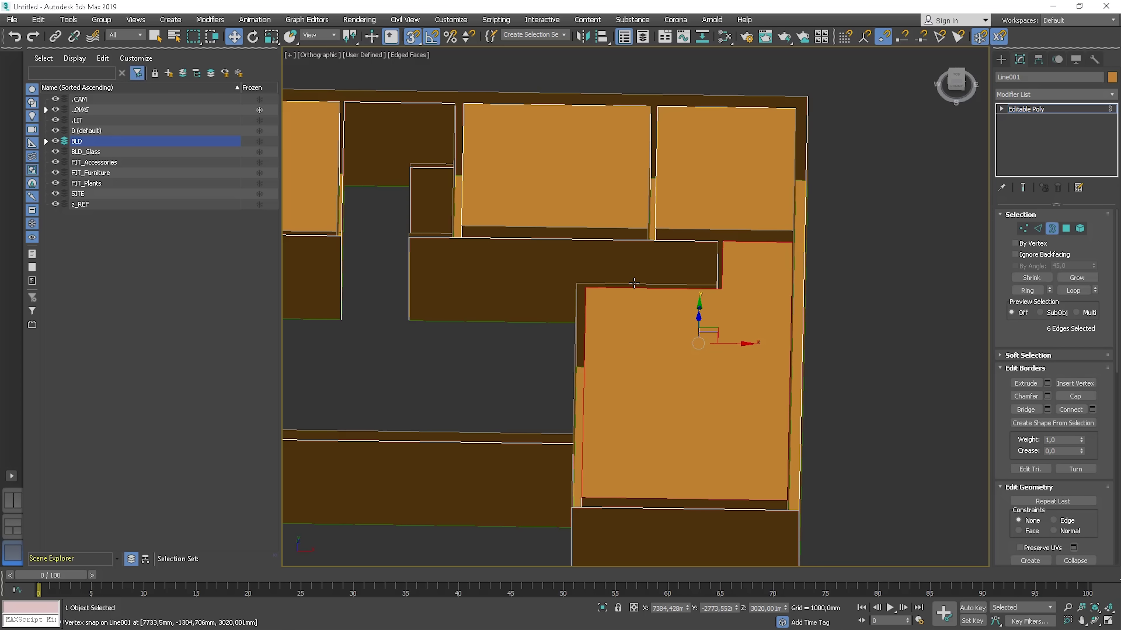
Step: Delete the large cap polygon and one more wall polygon in Polygon mode
{"action": "left_click", "coordinate": [1068, 228]}
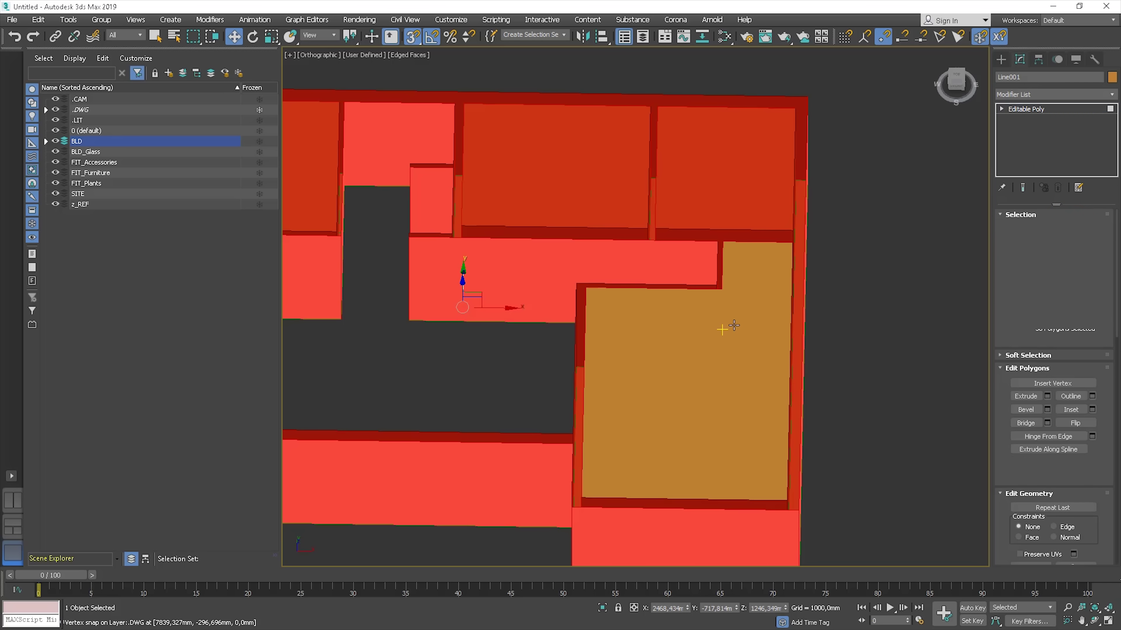
{"action": "left_click", "coordinate": [743, 325]}
{"action": "key", "text": "Delete"}
{"action": "middle_click_drag", "start_coordinate": [743, 323], "coordinate": [786, 201], "text": "alt"}
{"action": "left_click", "coordinate": [785, 134]}
{"action": "middle_click_drag", "start_coordinate": [785, 135], "coordinate": [800, 333], "text": "alt"}
{"action": "key", "text": "Delete"}
{"action": "scroll", "coordinate": [792, 351], "scroll_direction": "up", "scroll_amount": 5}
Step: Select an edge on the lower-right wall in Edge mode
{"action": "left_click", "coordinate": [1038, 228]}
{"action": "left_click", "coordinate": [790, 425]}
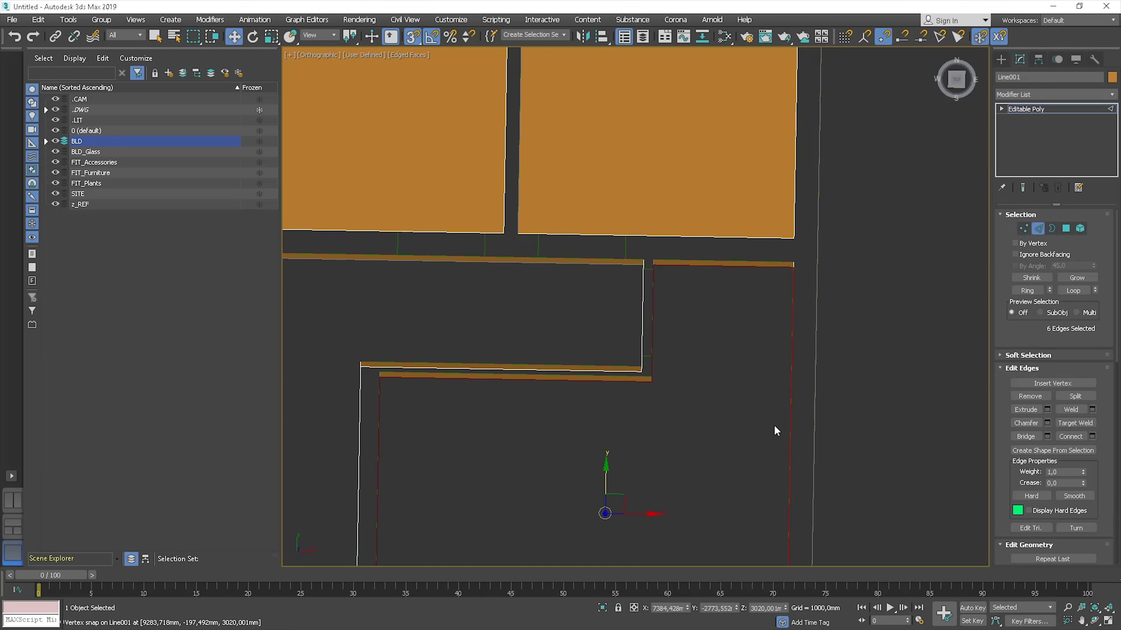
{"action": "middle_click_drag", "start_coordinate": [798, 438], "coordinate": [851, 388], "text": "alt"}
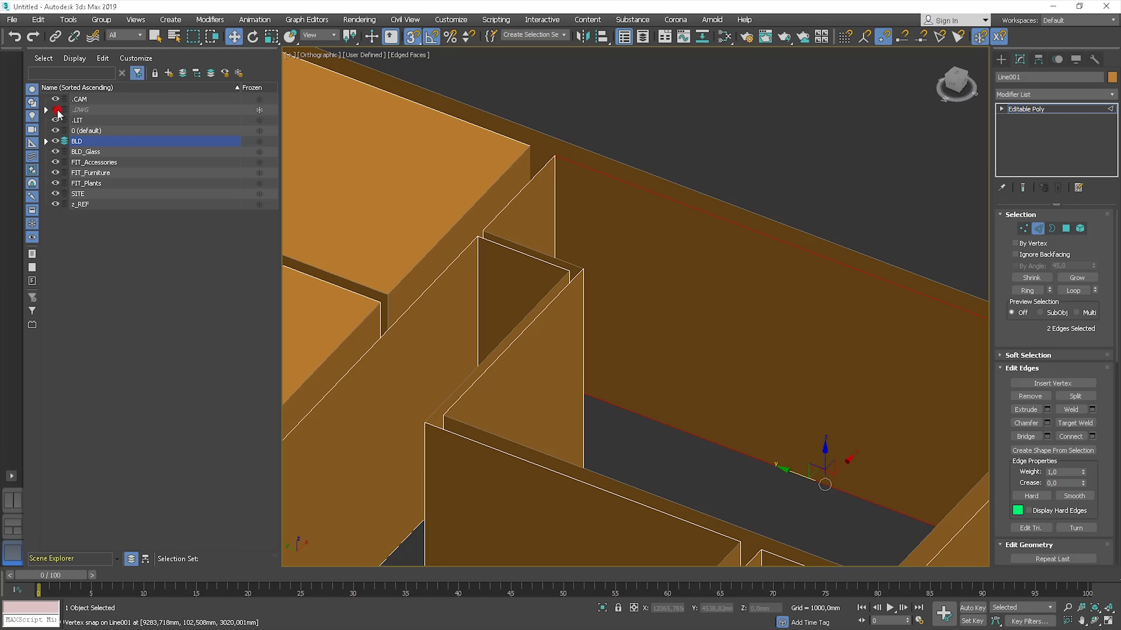
Step: Connect the selected edges with a new edge
{"action": "left_click", "coordinate": [1084, 436]}
{"action": "middle_click_drag", "start_coordinate": [888, 370], "coordinate": [827, 344], "text": "alt"}
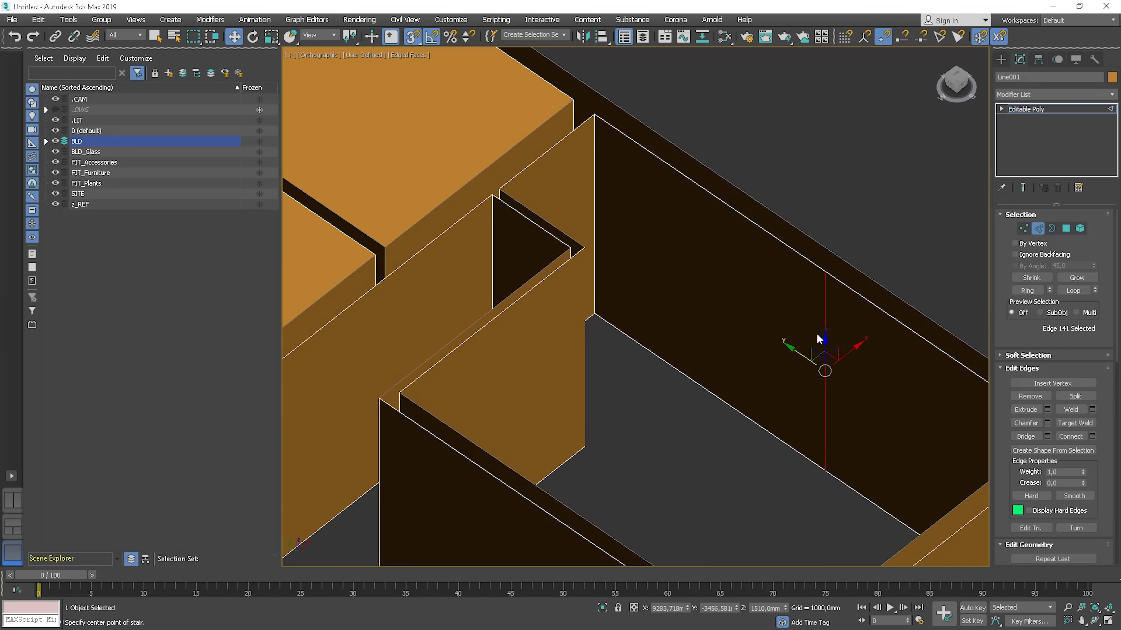
{"action": "key", "text": "t"}
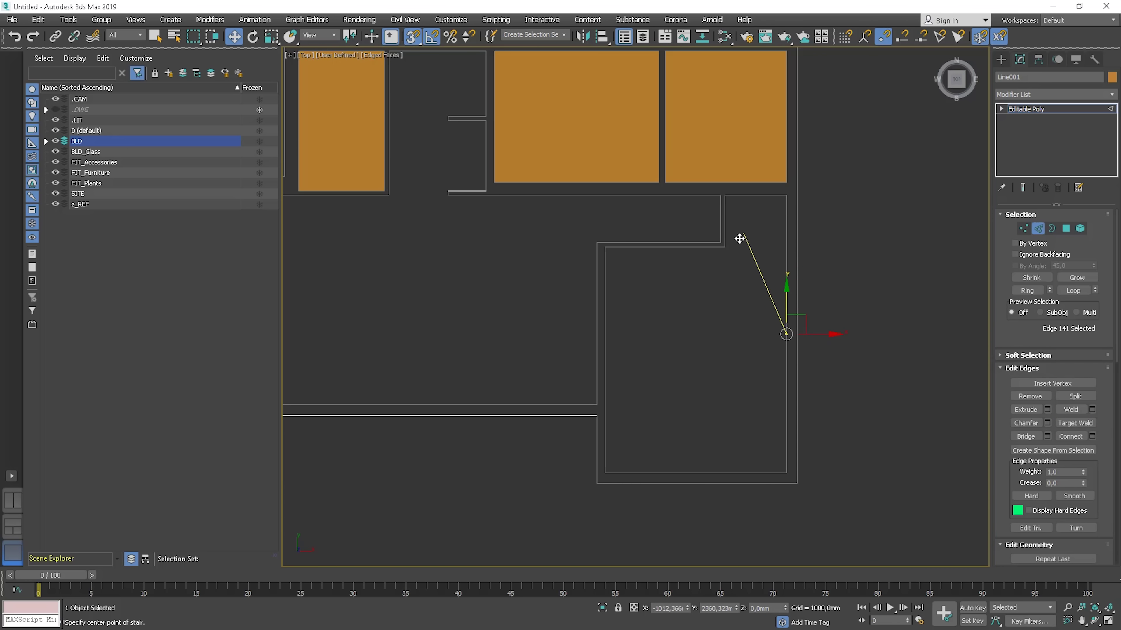
{"action": "middle_click_drag", "start_coordinate": [763, 283], "coordinate": [776, 221], "text": "alt"}
{"action": "scroll", "coordinate": [786, 255], "scroll_direction": "up", "scroll_amount": 5}
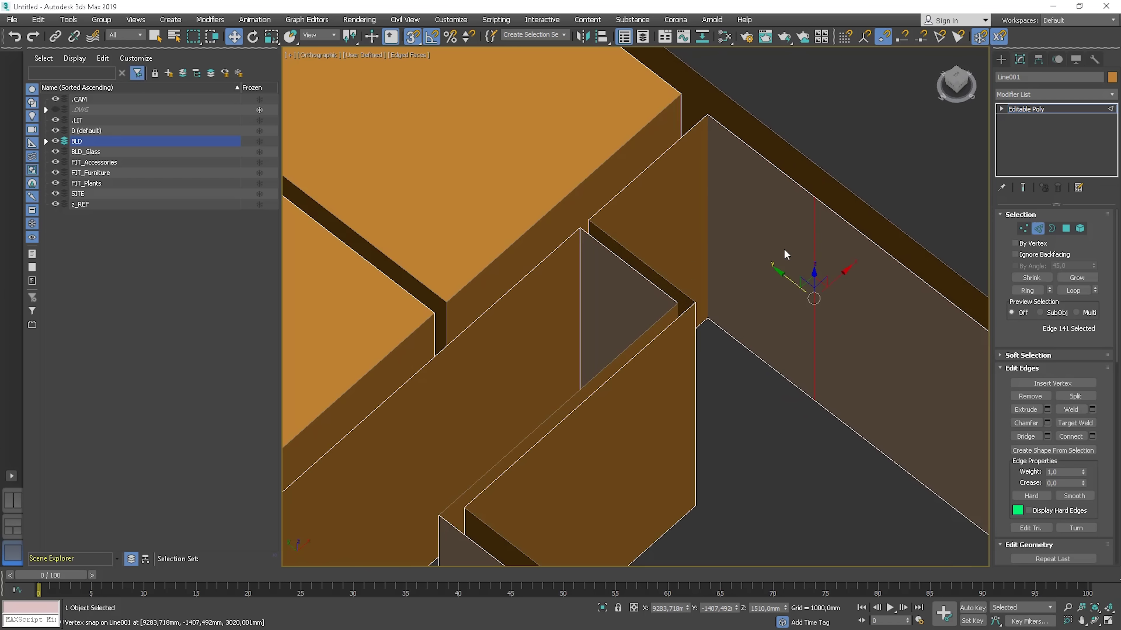
Step: Select four matching edges on the upper and lower walls and Connect them with new edges
{"action": "left_click", "coordinate": [787, 172]}
{"action": "left_click", "coordinate": [665, 277], "text": "ctrl"}
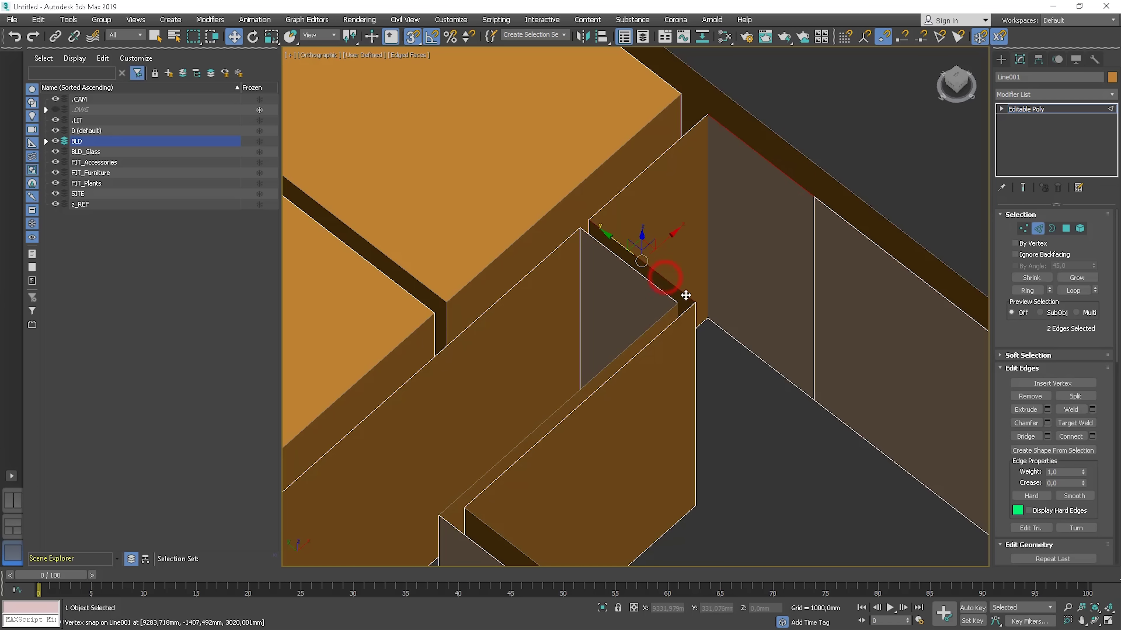
{"action": "scroll", "coordinate": [717, 240], "scroll_direction": "down", "scroll_amount": 4}
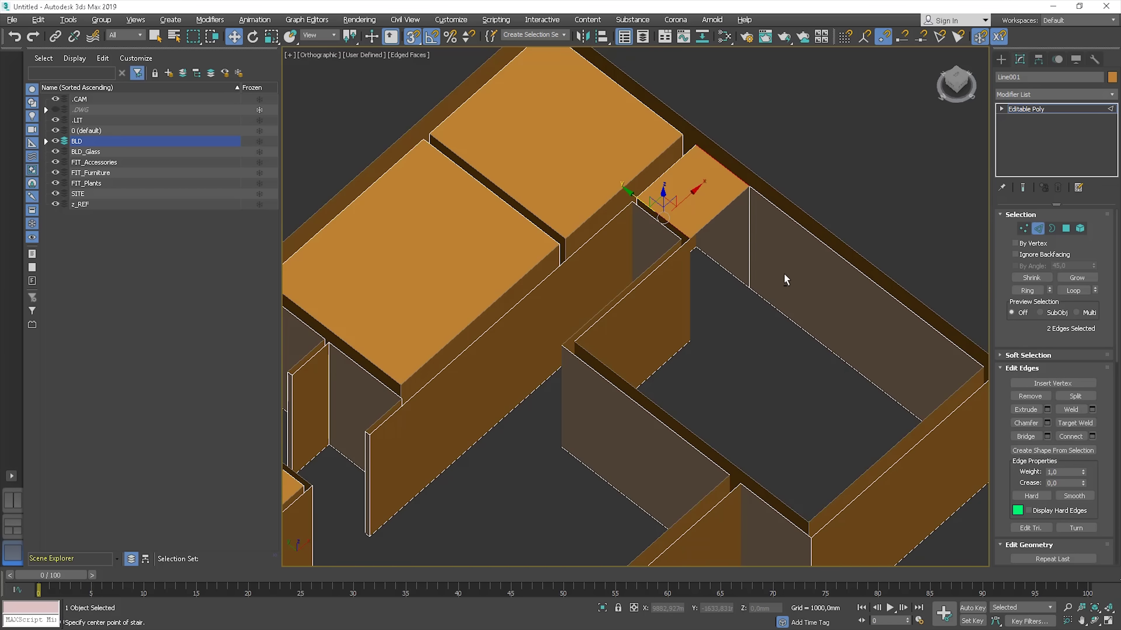
{"action": "middle_click_drag", "start_coordinate": [716, 240], "coordinate": [699, 399], "text": "alt"}
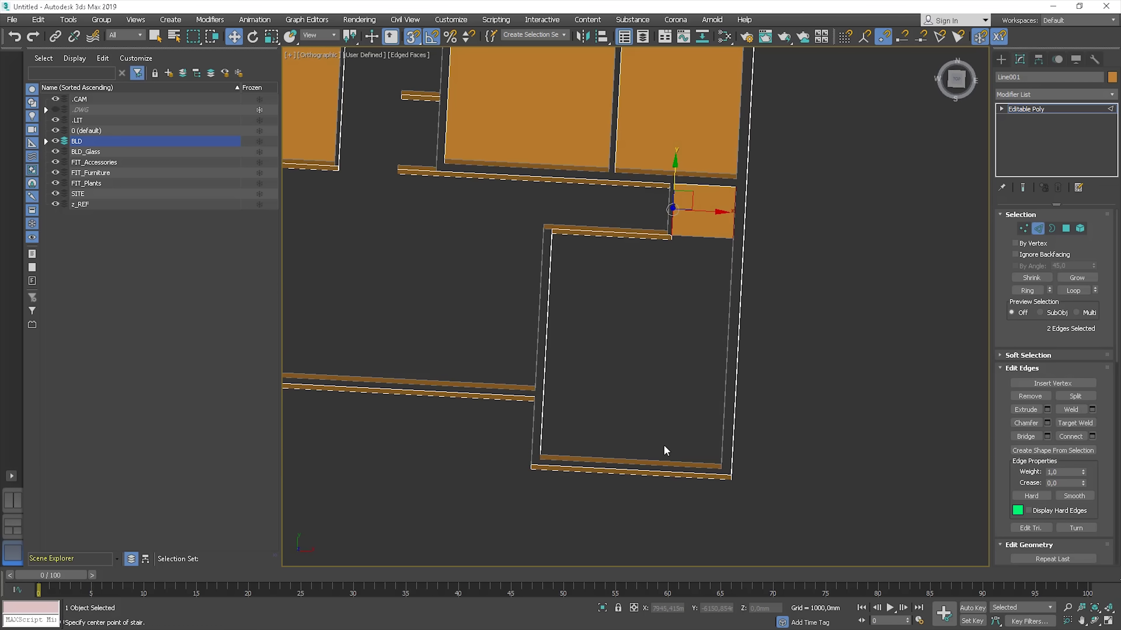
{"action": "left_click_drag", "start_coordinate": [662, 515], "coordinate": [662, 514]}
{"action": "middle_click_drag", "start_coordinate": [662, 514], "coordinate": [713, 424], "text": "alt"}
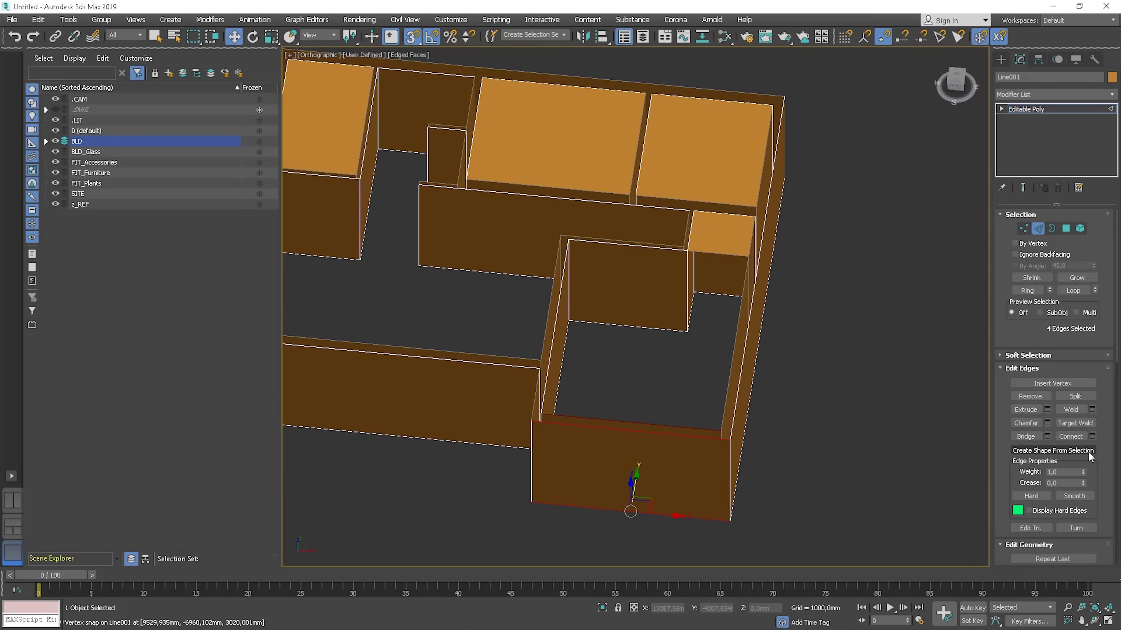
{"action": "left_click", "coordinate": [1075, 434]}
{"action": "key", "text": "t"}
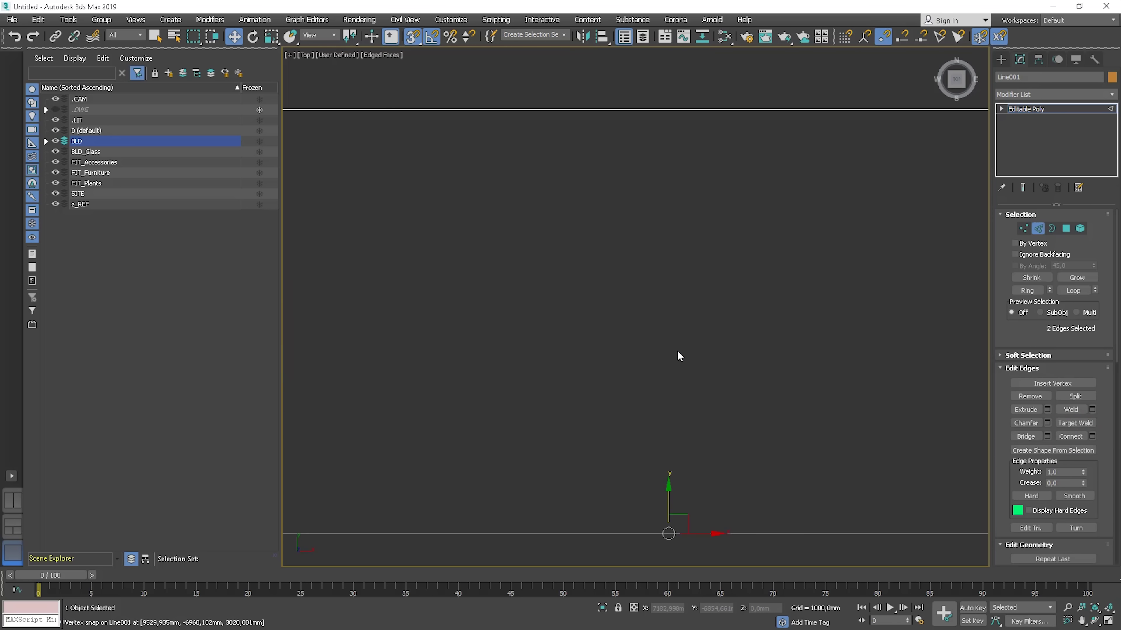
{"action": "scroll", "coordinate": [742, 326], "scroll_direction": "down", "scroll_amount": 5}
Step: Try sliding the wall's midpoint vertex along the wall, then undo the move
{"action": "key", "text": "1"}
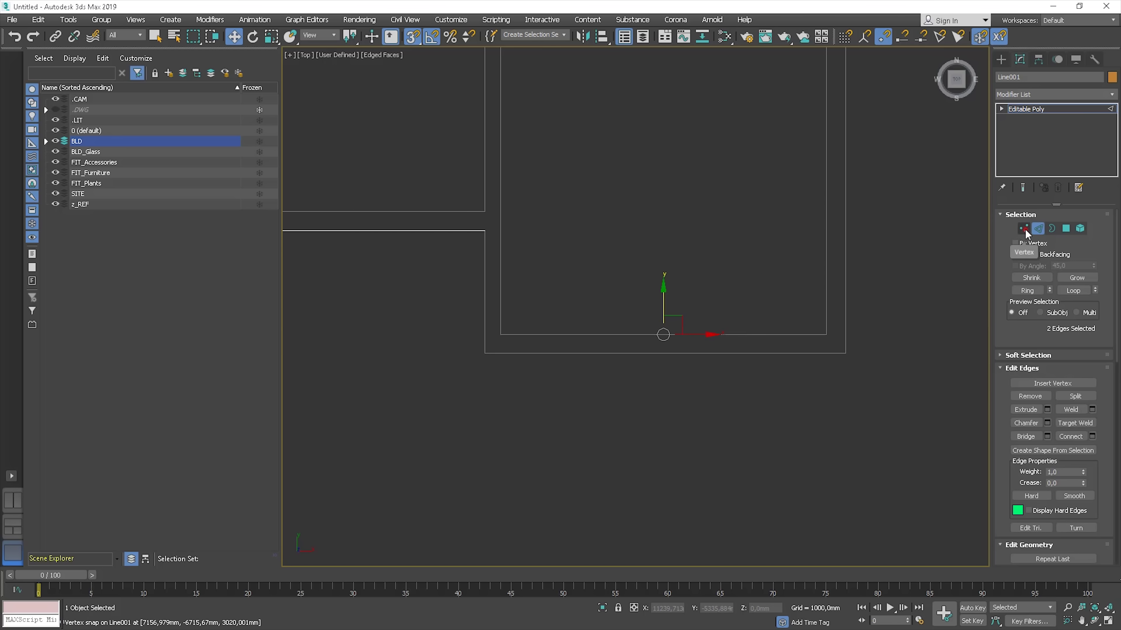
{"action": "scroll", "coordinate": [671, 356], "scroll_direction": "up", "scroll_amount": 4}
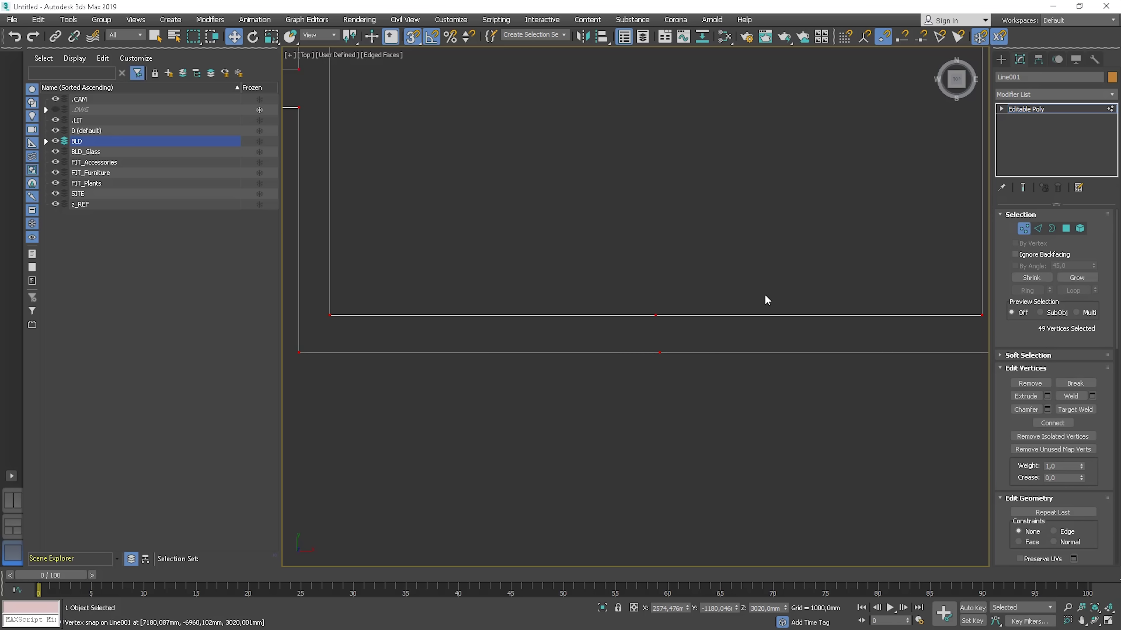
{"action": "left_click", "coordinate": [725, 276]}
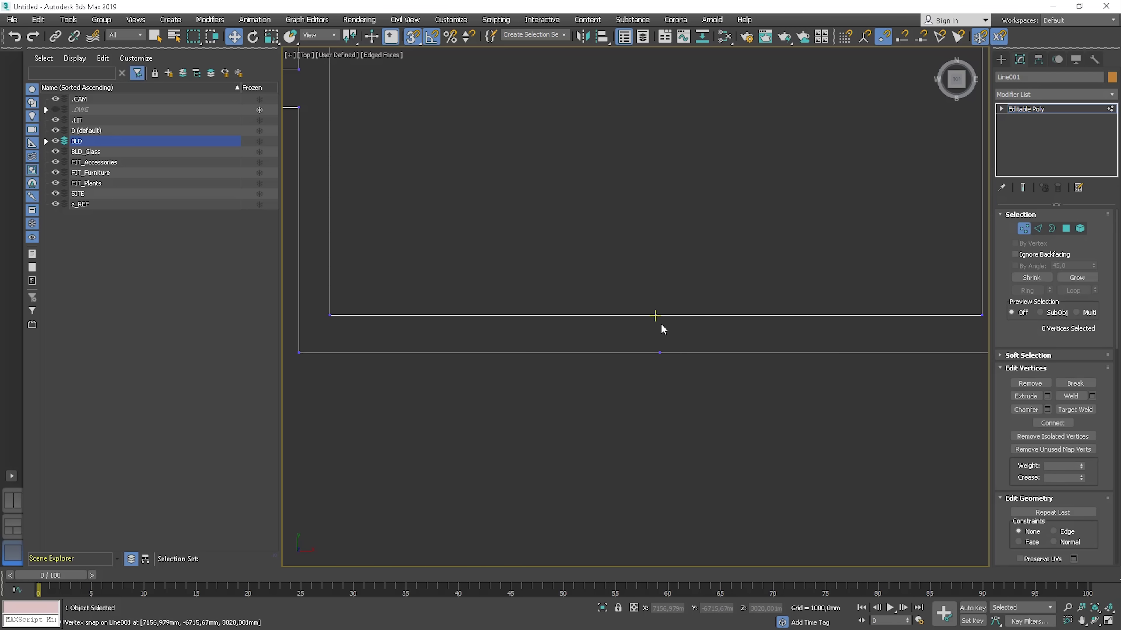
{"action": "left_click", "coordinate": [655, 315]}
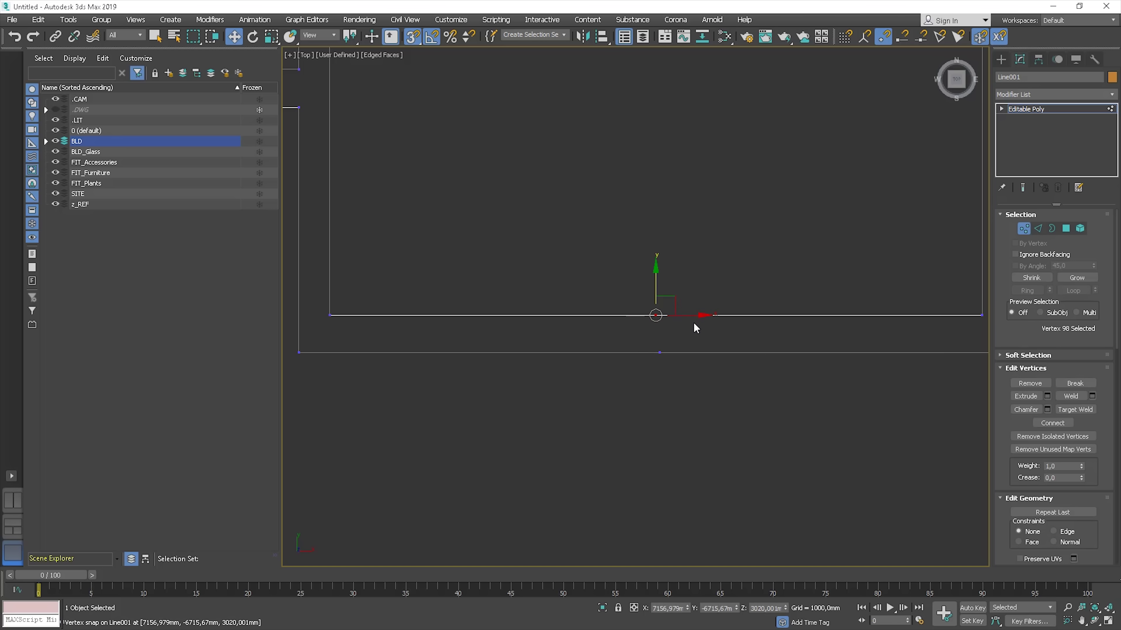
{"action": "middle_click_drag", "start_coordinate": [694, 328], "coordinate": [699, 365], "text": "alt"}
{"action": "left_click_drag", "start_coordinate": [688, 312], "coordinate": [882, 302]}
{"action": "key", "text": "ctrl+z"}
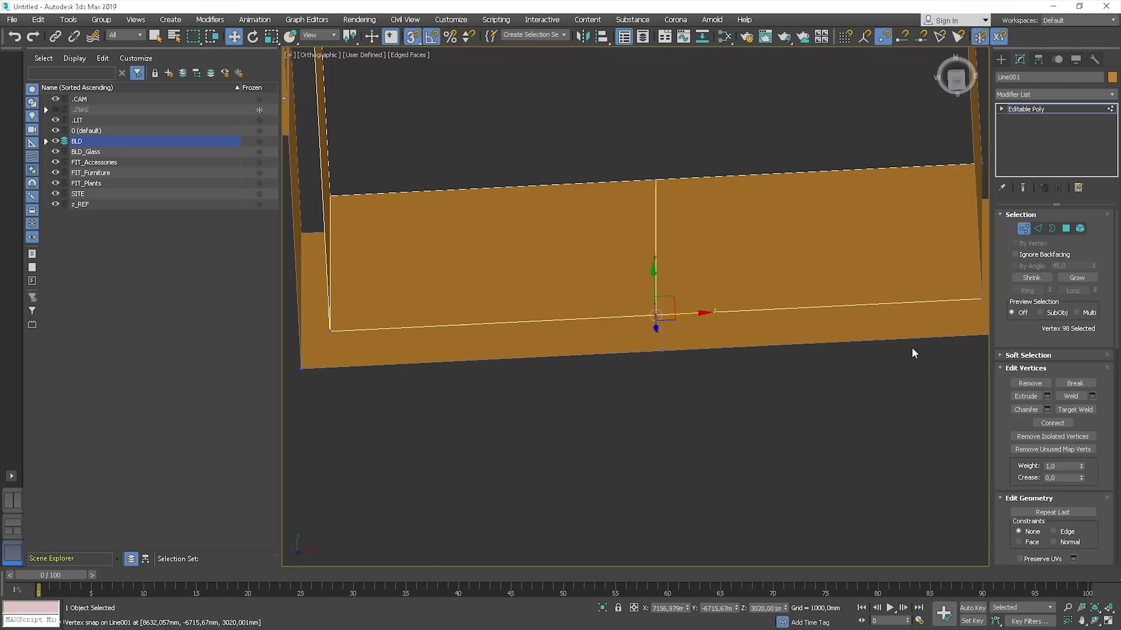
{"action": "key", "text": "t"}
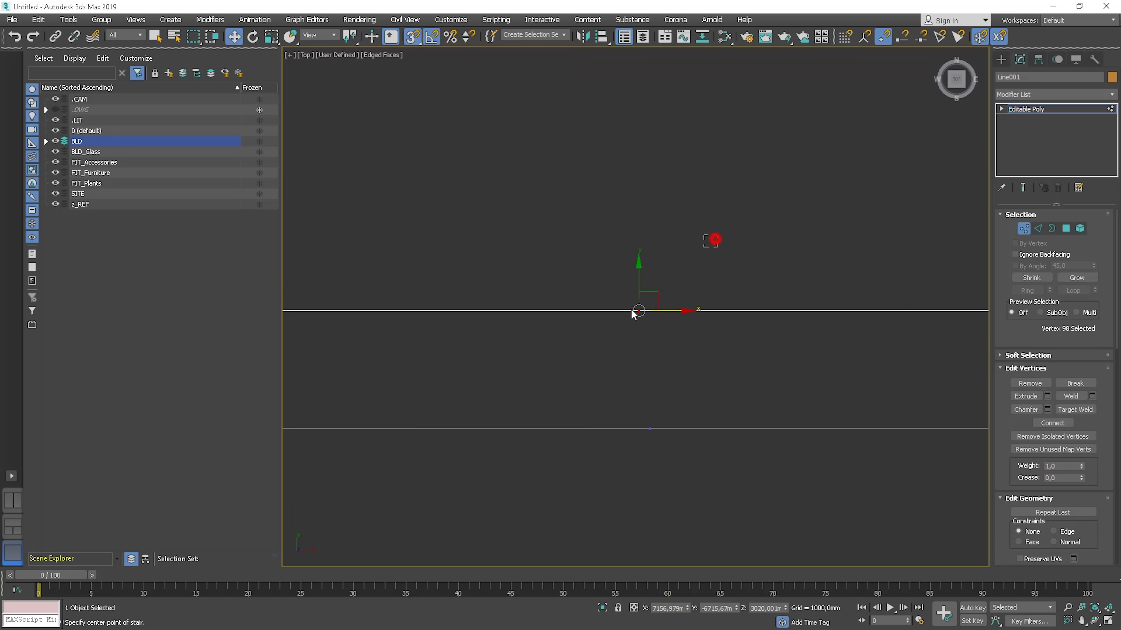
Step: Snap-move the split vertices down to a snapped point, then up to the top vertex
{"action": "left_click_drag", "start_coordinate": [715, 238], "coordinate": [574, 352]}
{"action": "left_click_drag", "start_coordinate": [750, 243], "coordinate": [535, 371]}
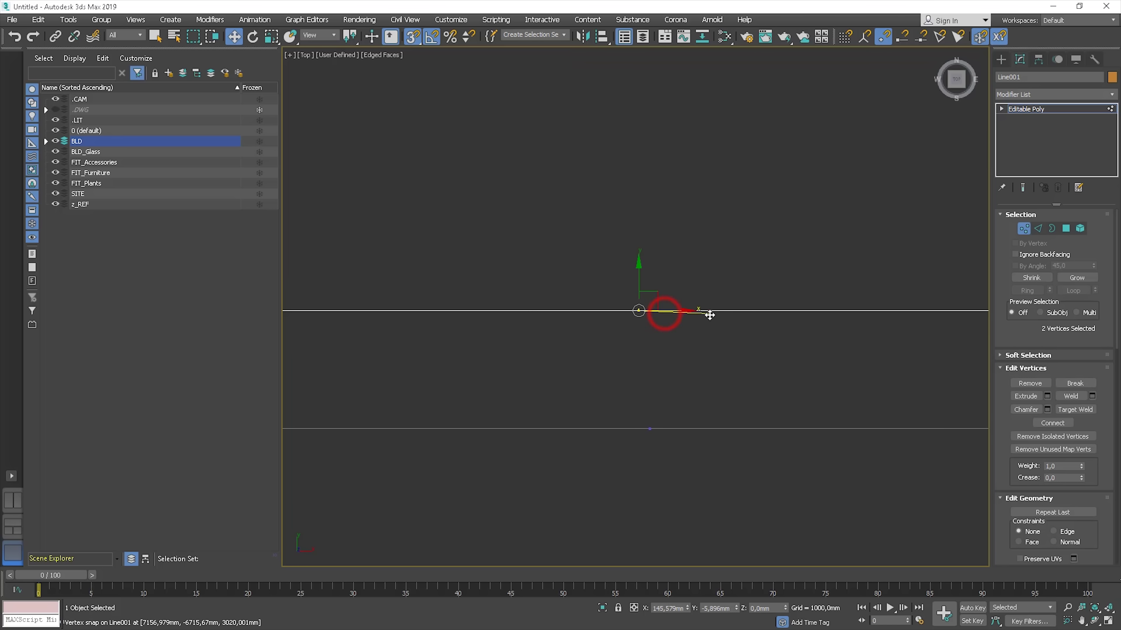
{"action": "left_click_drag", "start_coordinate": [709, 315], "coordinate": [658, 431]}
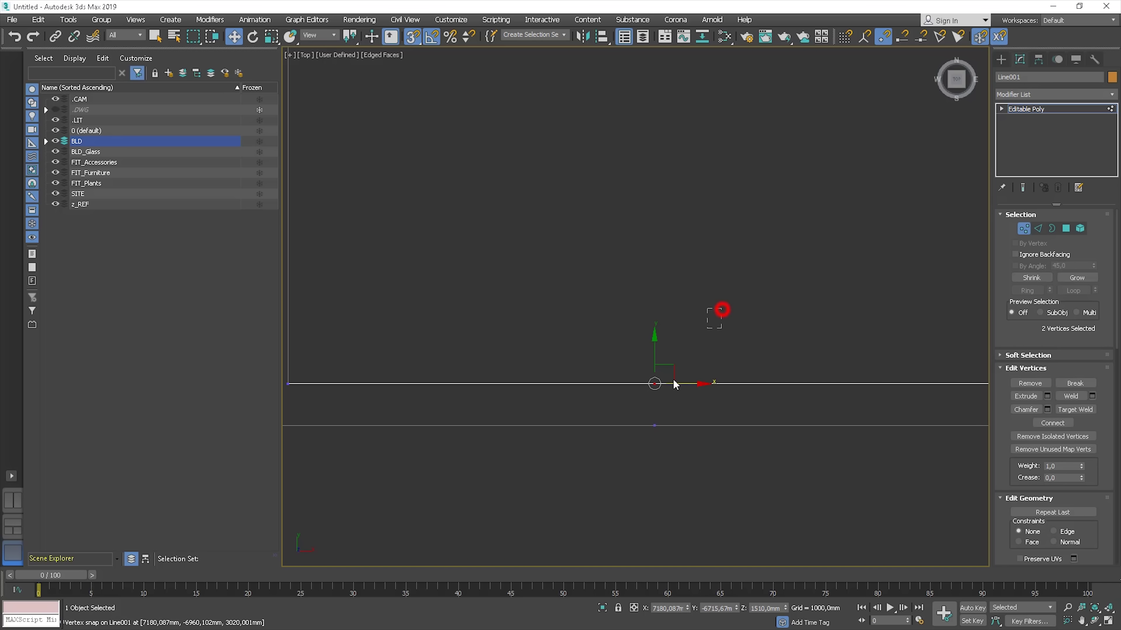
{"action": "left_click_drag", "start_coordinate": [674, 380], "coordinate": [645, 215], "text": "ctrl"}
{"action": "scroll", "coordinate": [621, 450], "scroll_direction": "down", "scroll_amount": 5}
{"action": "scroll", "coordinate": [655, 443], "scroll_direction": "up", "scroll_amount": 2}
{"action": "middle_click_drag", "start_coordinate": [690, 382], "coordinate": [750, 371], "text": "alt"}
Step: Select the opening's edges and the small box's top edge
{"action": "left_click", "coordinate": [1038, 228]}
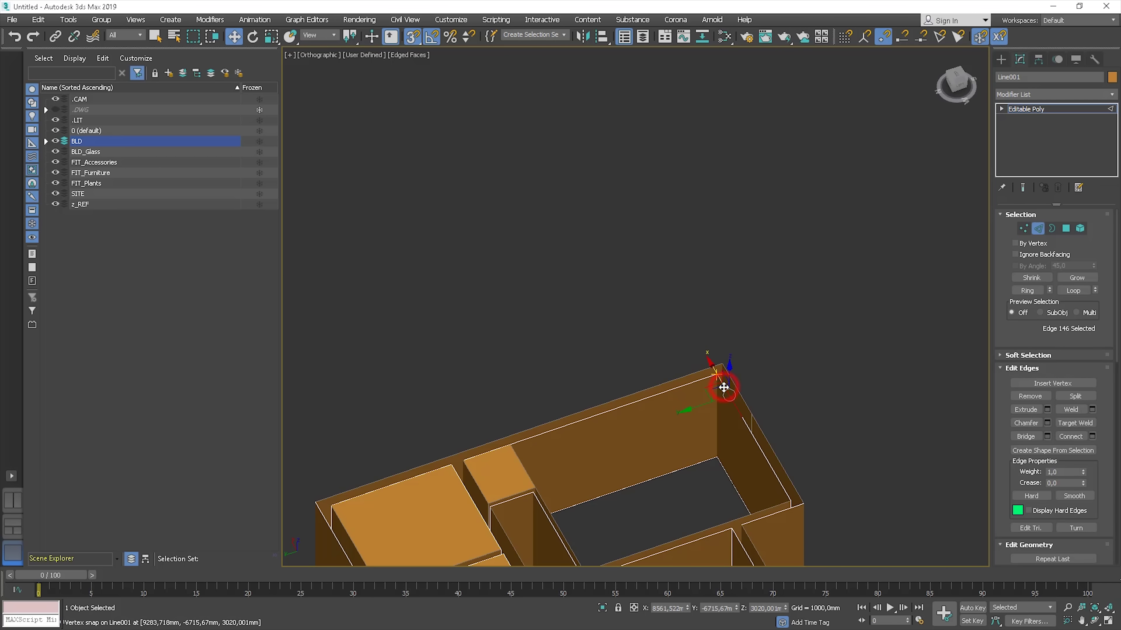
{"action": "left_click", "coordinate": [524, 466], "text": "ctrl"}
{"action": "middle_click_drag", "start_coordinate": [827, 403], "coordinate": [611, 396], "text": "alt"}
{"action": "left_click", "coordinate": [1052, 228]}
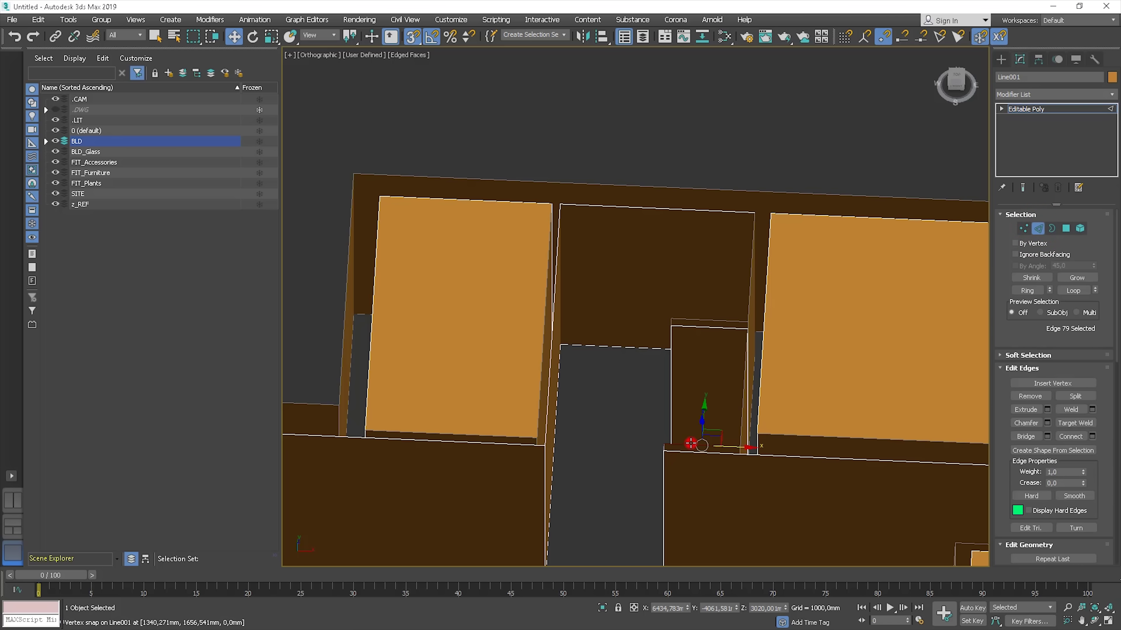
{"action": "left_click", "coordinate": [718, 327], "text": "ctrl"}
Step: Bridge a face between the two selected edges above the doorway
{"action": "middle_click_drag", "start_coordinate": [732, 353], "coordinate": [723, 335], "text": "alt"}
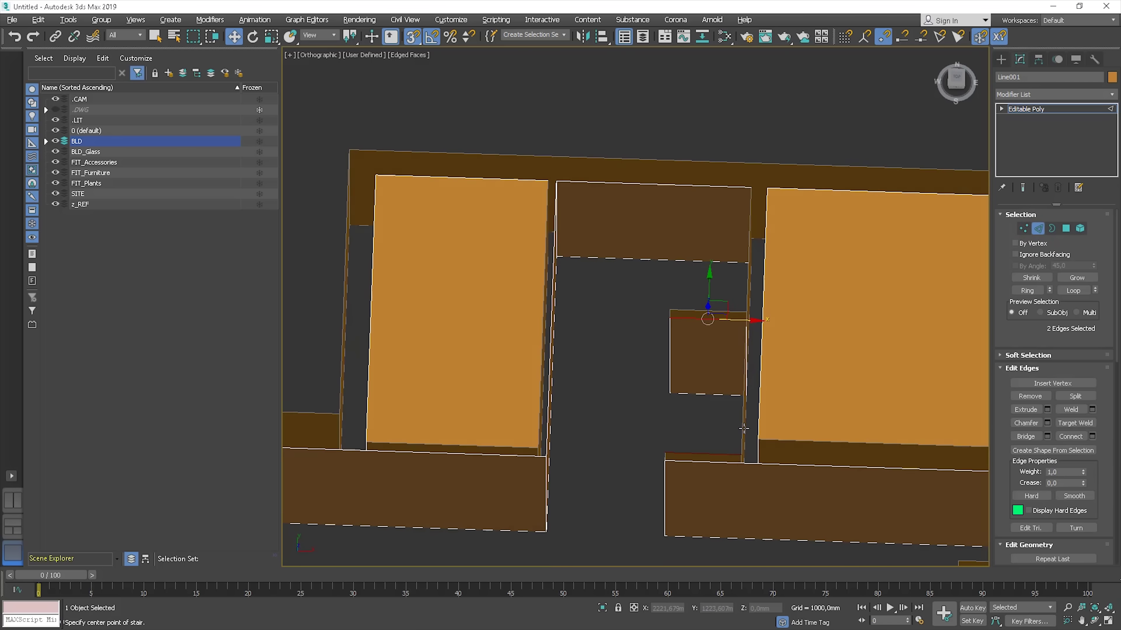
{"action": "left_click", "coordinate": [1026, 437]}
{"action": "middle_click_drag", "start_coordinate": [707, 293], "coordinate": [723, 350], "text": "alt"}
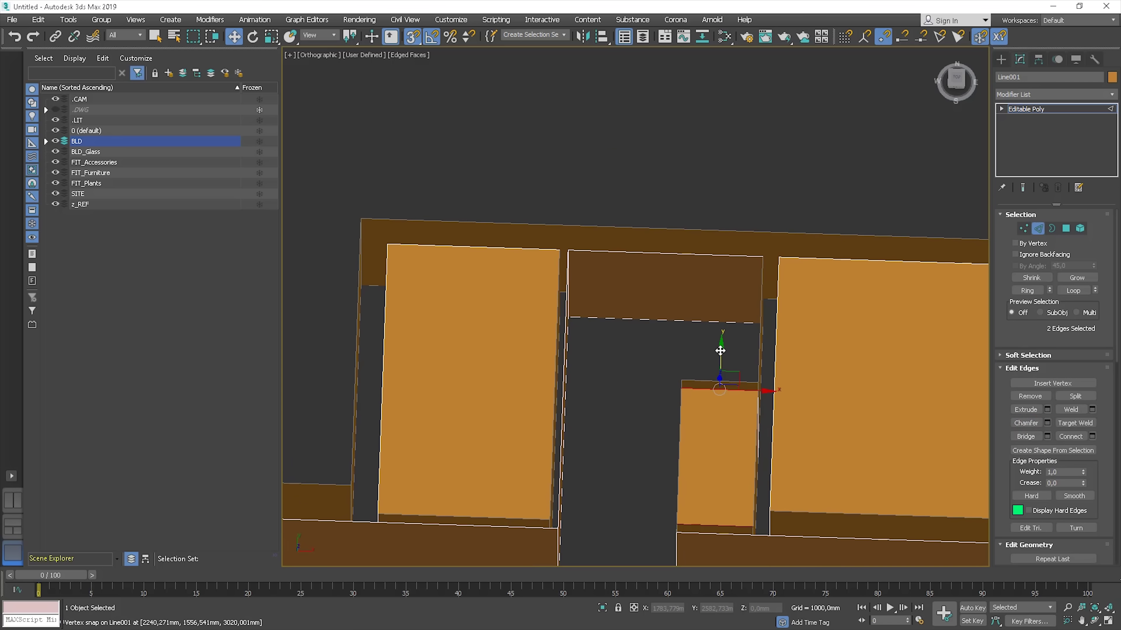
{"action": "key", "text": "t"}
Step: Connect a new edge on the top wall, snap it to a wall vertex, and bridge above the small box
{"action": "left_click", "coordinate": [682, 115]}
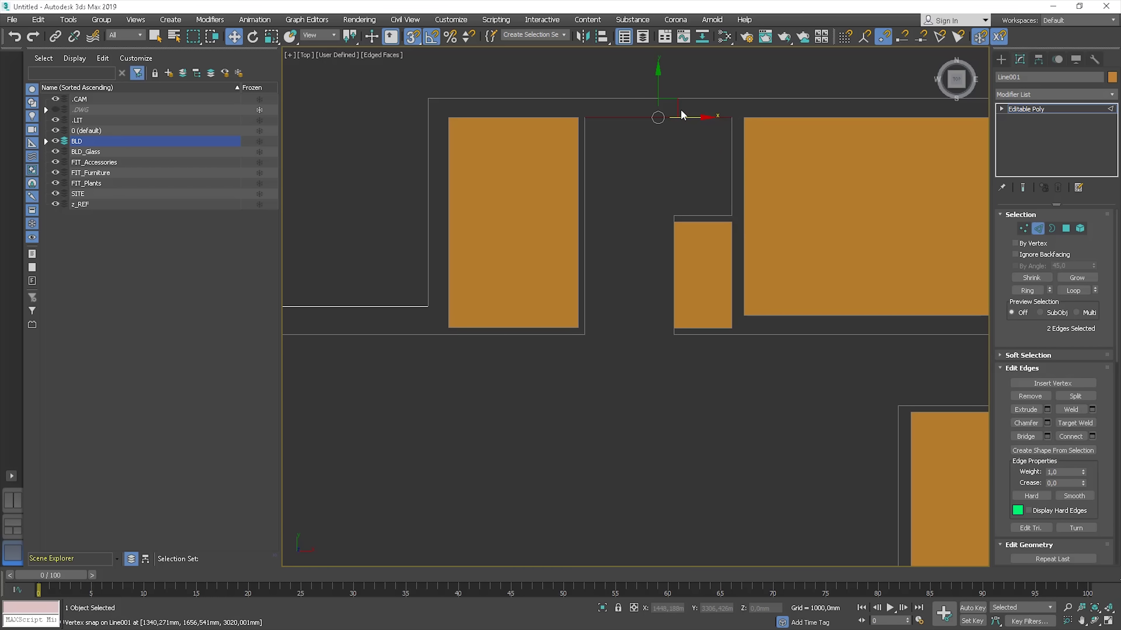
{"action": "left_click", "coordinate": [1070, 438]}
{"action": "left_click_drag", "start_coordinate": [687, 117], "coordinate": [673, 214]}
{"action": "middle_click_drag", "start_coordinate": [673, 214], "coordinate": [718, 207], "text": "alt"}
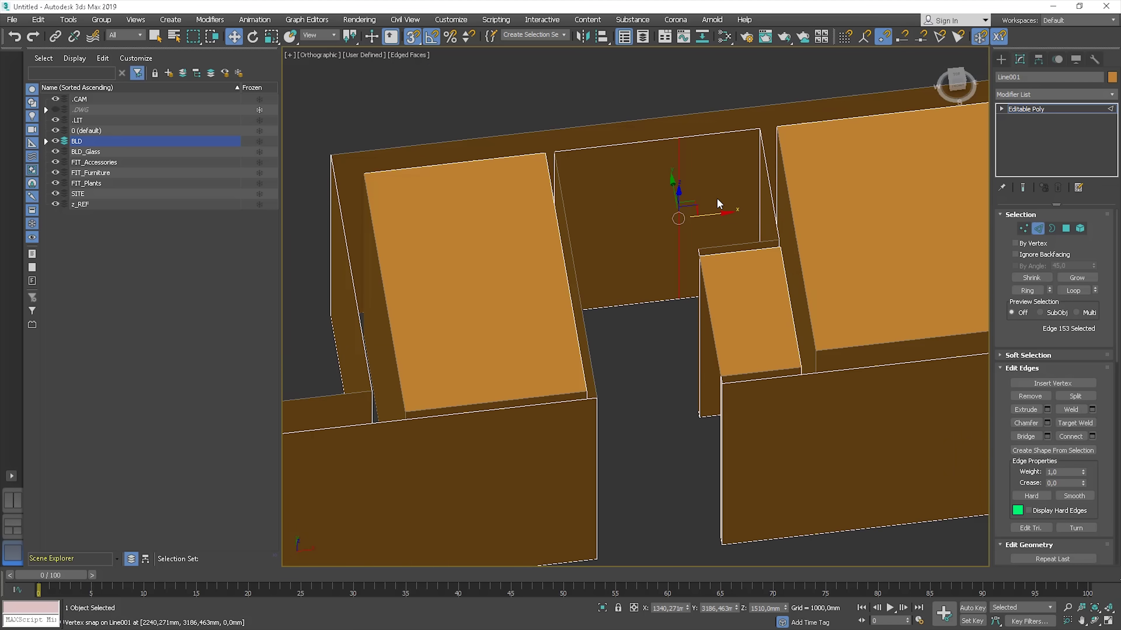
{"action": "left_click", "coordinate": [718, 127], "text": "ctrl"}
{"action": "left_click", "coordinate": [1026, 436]}
{"action": "middle_click_drag", "start_coordinate": [770, 313], "coordinate": [785, 334], "text": "alt"}
Step: Connect another new edge and snap the selected edges onto the wall corner
{"action": "left_click", "coordinate": [1071, 437]}
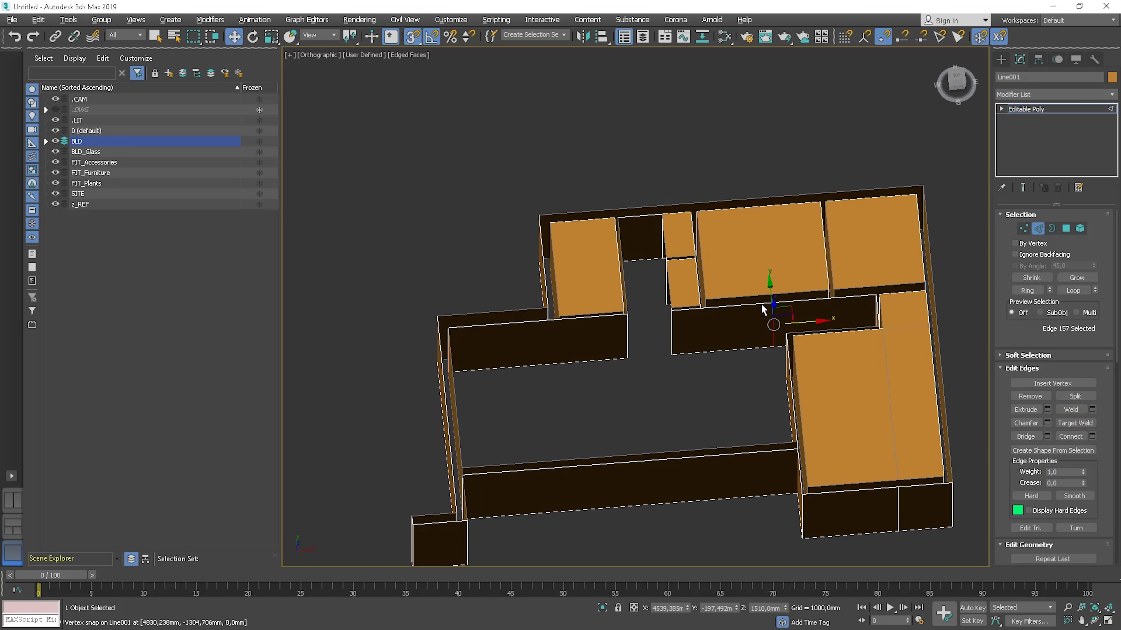
{"action": "scroll", "coordinate": [761, 304], "scroll_direction": "up", "scroll_amount": 5}
{"action": "left_click", "coordinate": [887, 309], "text": "ctrl"}
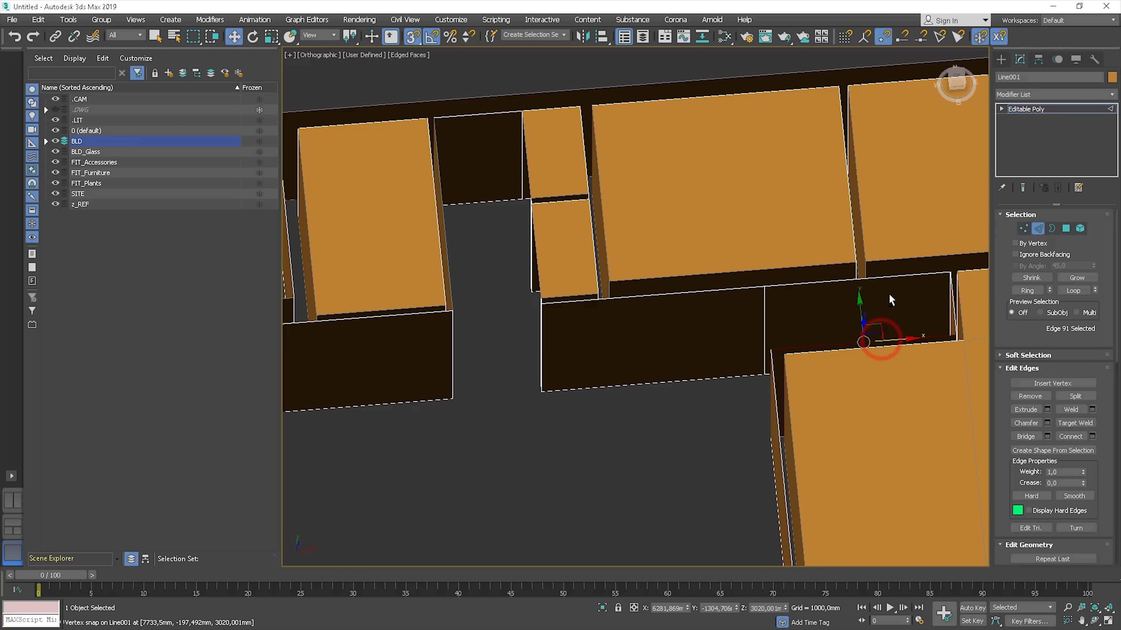
{"action": "middle_click_drag", "start_coordinate": [794, 335], "coordinate": [599, 285], "text": "alt"}
{"action": "key", "text": "t"}
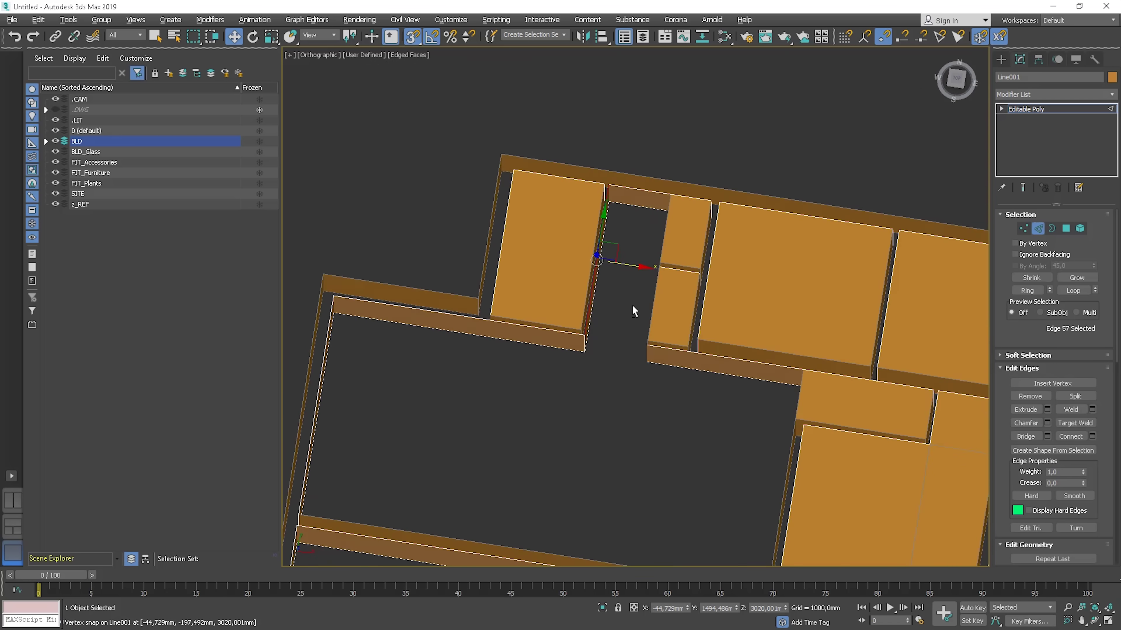
{"action": "scroll", "coordinate": [632, 307], "scroll_direction": "up", "scroll_amount": 4}
{"action": "scroll", "coordinate": [630, 288], "scroll_direction": "down", "scroll_amount": 2}
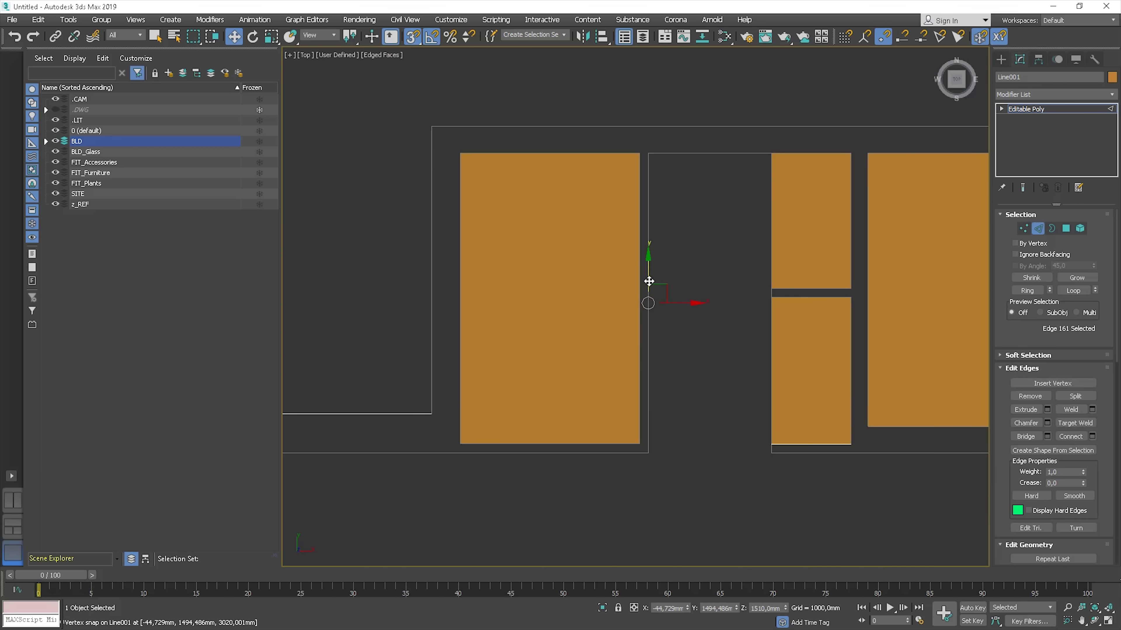
{"action": "left_click_drag", "start_coordinate": [647, 303], "coordinate": [675, 346]}
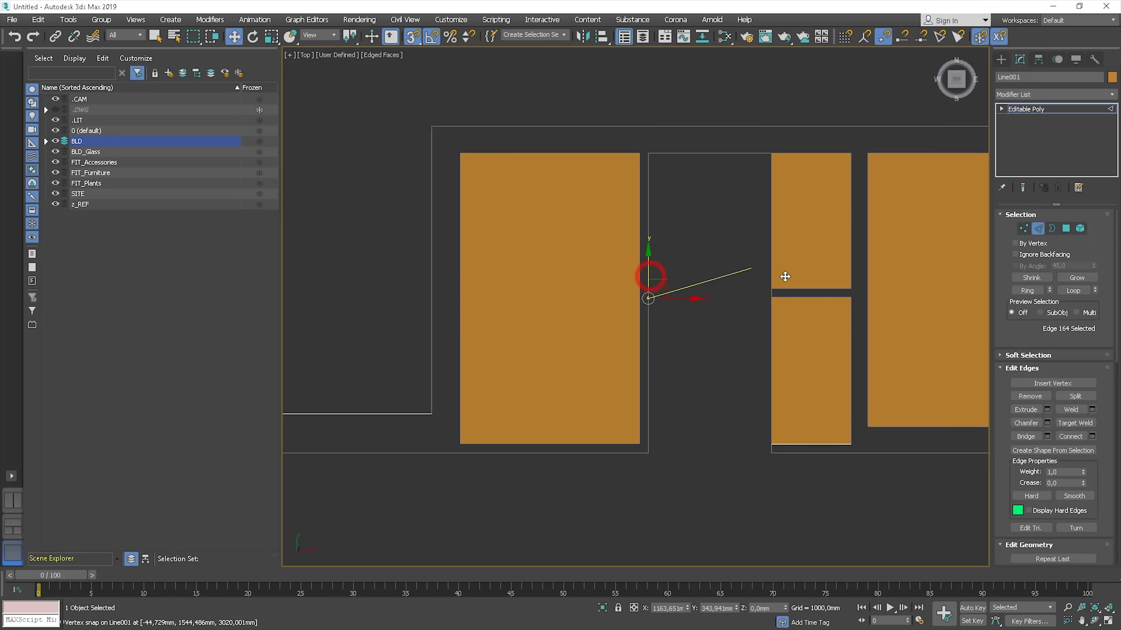
Step: Bridge the short top and bottom edges, then the two long edges at the wall top
{"action": "left_click", "coordinate": [649, 265]}
{"action": "middle_click_drag", "start_coordinate": [698, 234], "coordinate": [408, 198], "text": "alt"}
{"action": "left_click", "coordinate": [406, 244]}
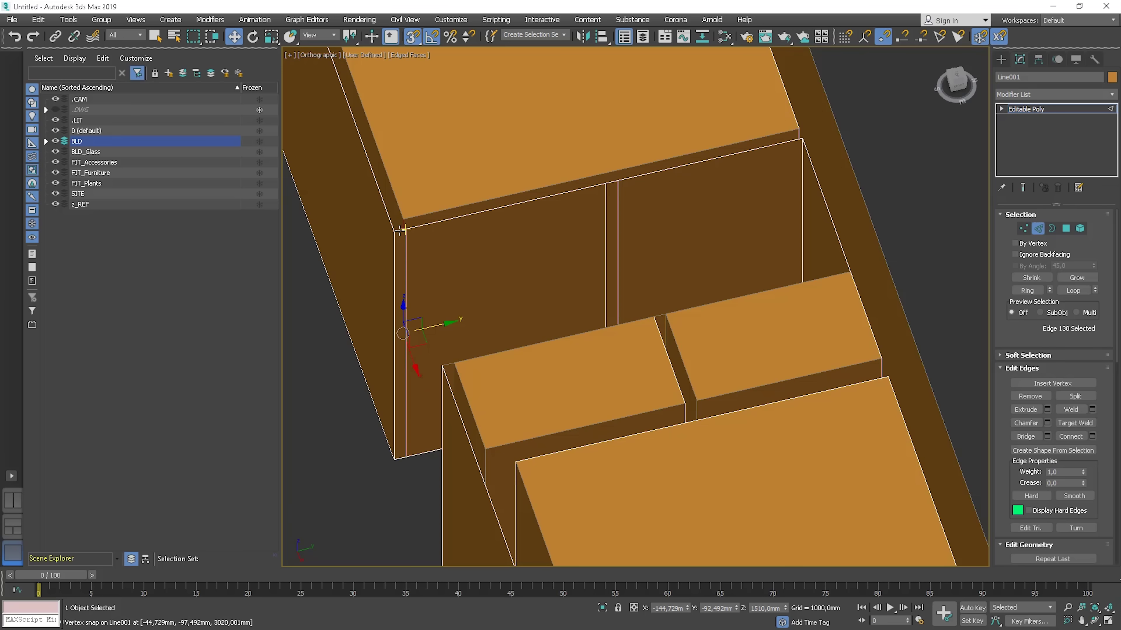
{"action": "left_click", "coordinate": [450, 362], "text": "ctrl"}
{"action": "left_click", "coordinate": [1026, 436]}
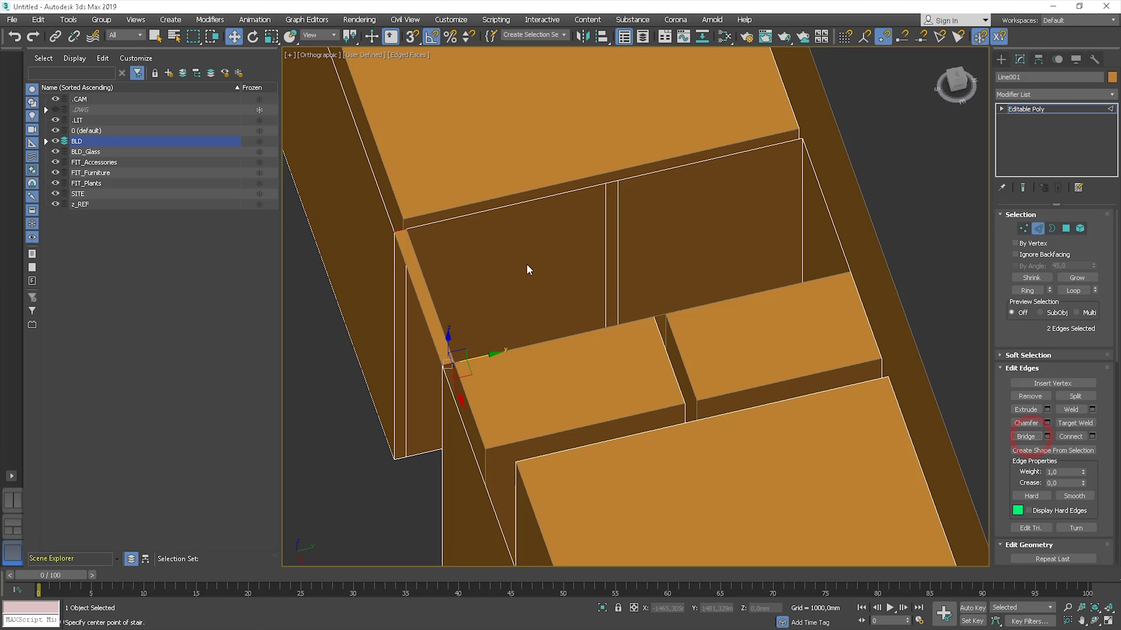
{"action": "left_click", "coordinate": [508, 206]}
{"action": "left_click", "coordinate": [560, 340], "text": "ctrl"}
{"action": "left_click", "coordinate": [1026, 437]}
Step: Bridge the gap between the next pair of top edges
{"action": "left_click", "coordinate": [657, 316]}
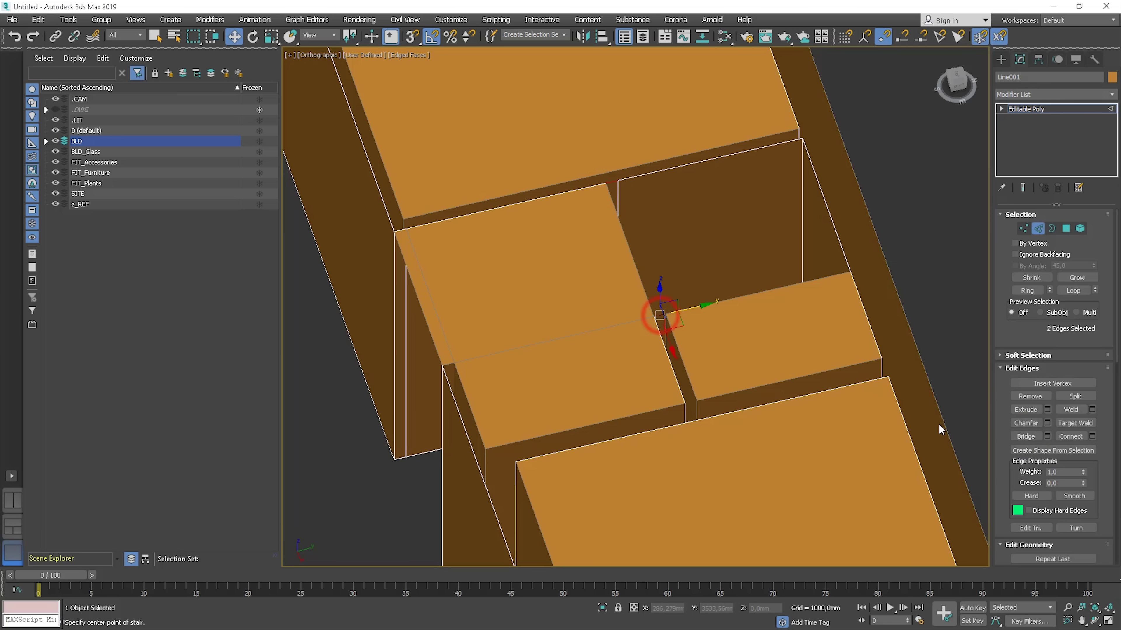
{"action": "left_click", "coordinate": [729, 157]}
{"action": "left_click", "coordinate": [772, 293], "text": "ctrl"}
{"action": "left_click", "coordinate": [1026, 437]}
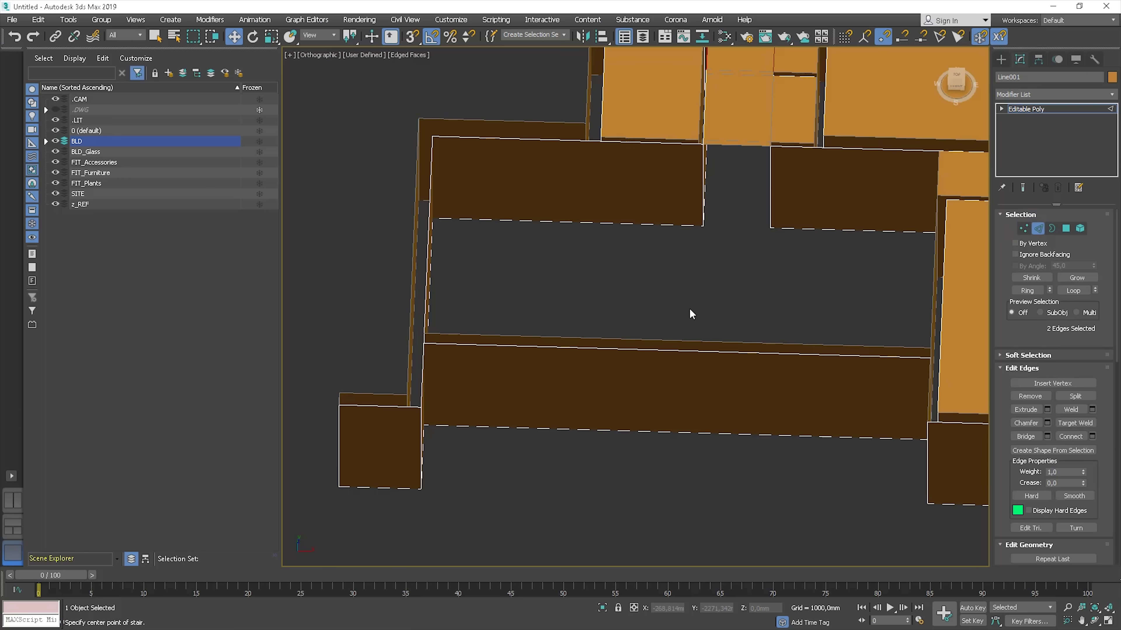
{"action": "left_click", "coordinate": [698, 316]}
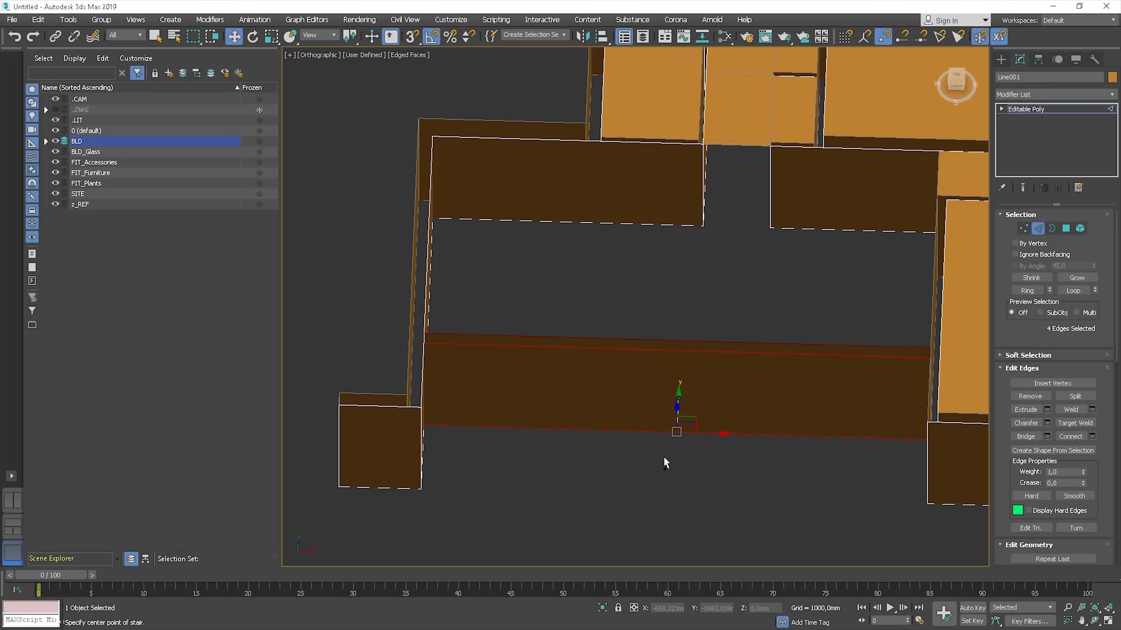
Step: With snapping on, snap edges into place and bridge the two gaps between blocks
{"action": "key", "text": "s"}
{"action": "left_click", "coordinate": [692, 389]}
{"action": "left_click_drag", "start_coordinate": [692, 389], "coordinate": [703, 225]}
{"action": "left_click", "coordinate": [1026, 436]}
{"action": "middle_click_drag", "start_coordinate": [765, 258], "coordinate": [706, 307]}
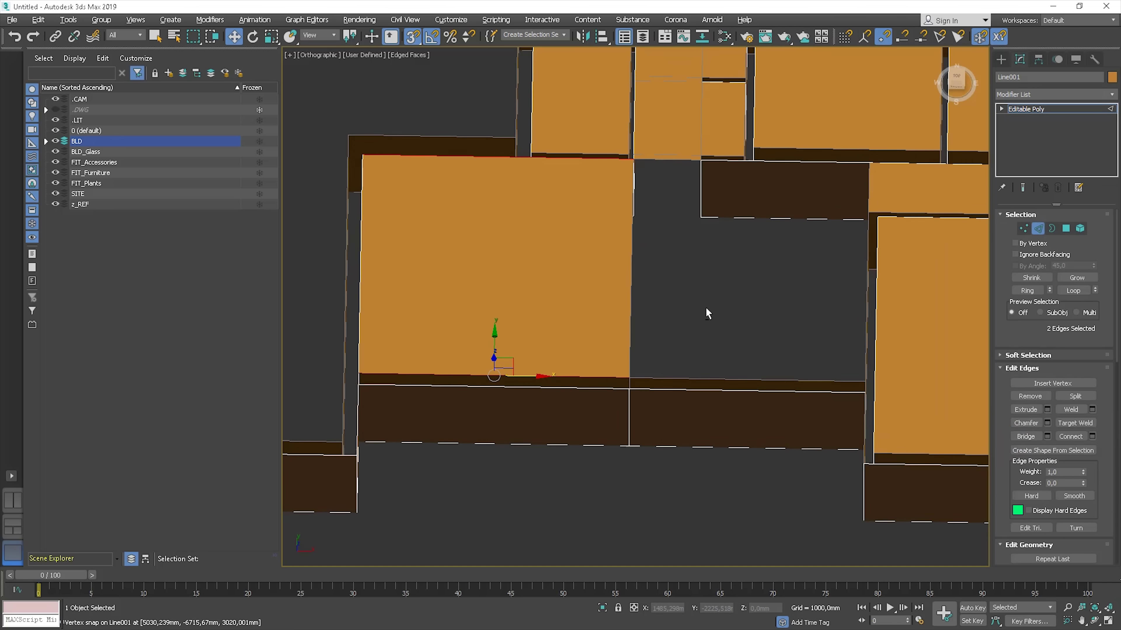
{"action": "left_click_drag", "start_coordinate": [700, 228], "coordinate": [664, 156]}
{"action": "left_click", "coordinate": [1024, 436]}
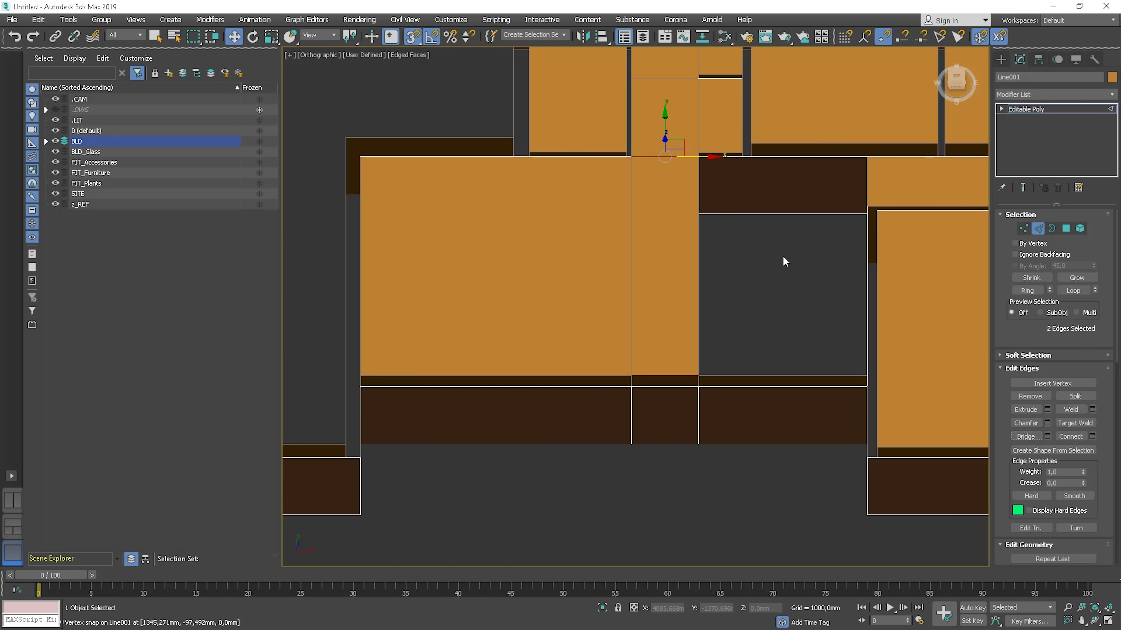
Step: Connect a horizontal edge across the block, snap it to the upper edge, and bridge the gap
{"action": "middle_click_drag", "start_coordinate": [783, 256], "coordinate": [730, 285], "text": "alt"}
{"action": "left_click_drag", "start_coordinate": [351, 264], "coordinate": [347, 270]}
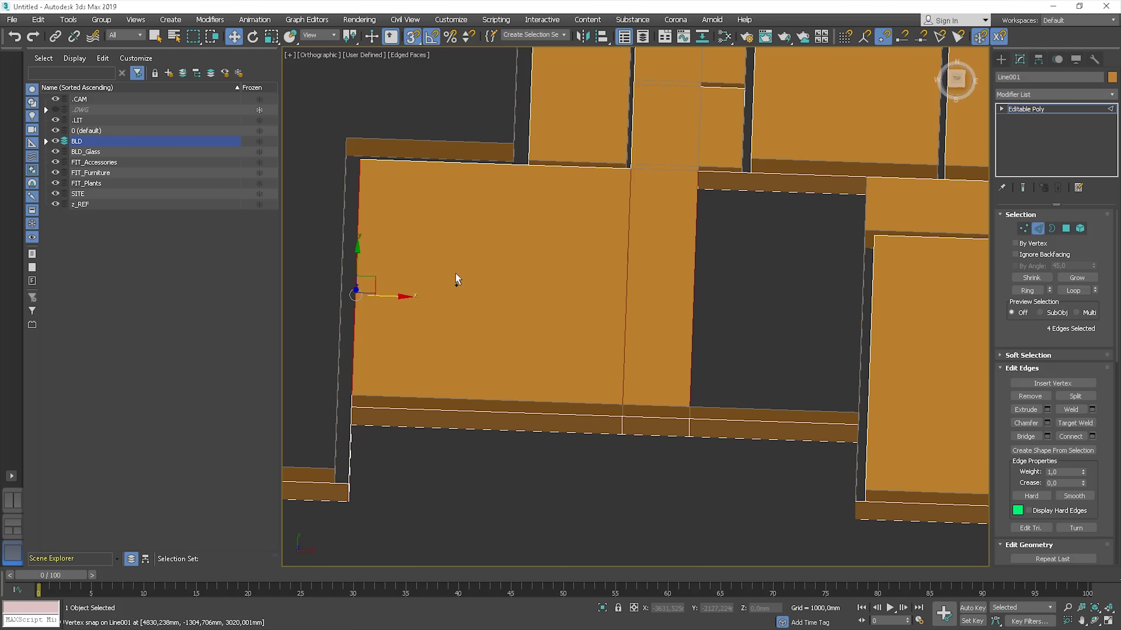
{"action": "key", "text": "ctrl+shift+e"}
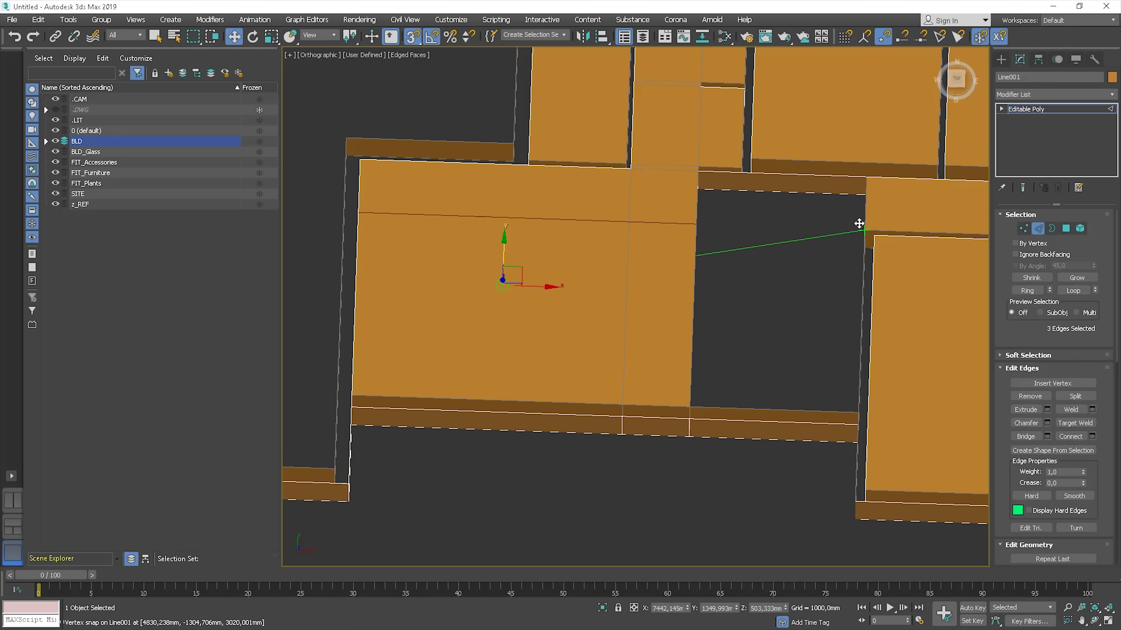
{"action": "left_click_drag", "start_coordinate": [859, 224], "coordinate": [702, 201]}
{"action": "left_click", "coordinate": [697, 190]}
{"action": "left_click", "coordinate": [865, 205], "text": "ctrl"}
{"action": "left_click", "coordinate": [1025, 436]}
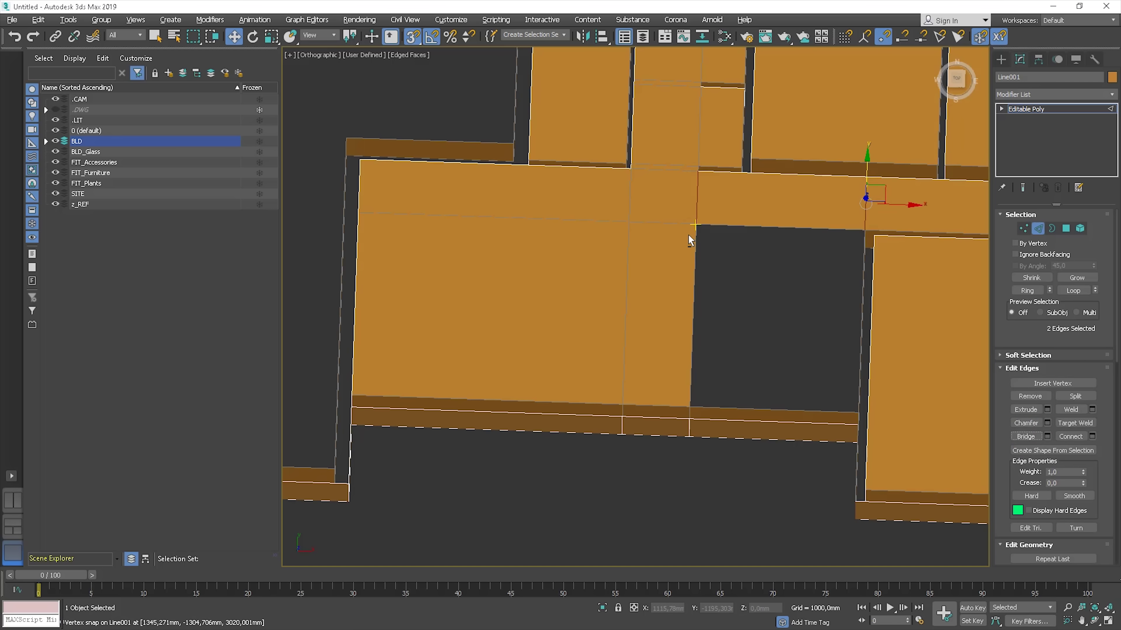
Step: Select the hole's border in Border mode and Cap it
{"action": "middle_click_drag", "start_coordinate": [688, 235], "coordinate": [791, 223], "text": "alt"}
{"action": "key", "text": "3"}
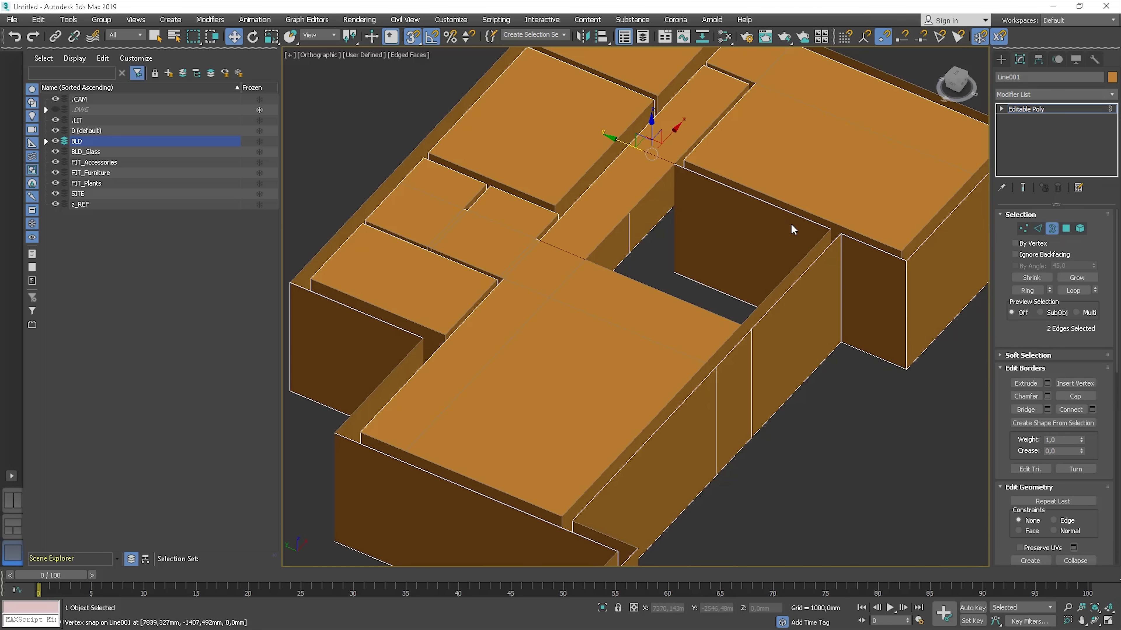
{"action": "left_click", "coordinate": [798, 264]}
{"action": "left_click", "coordinate": [1075, 396]}
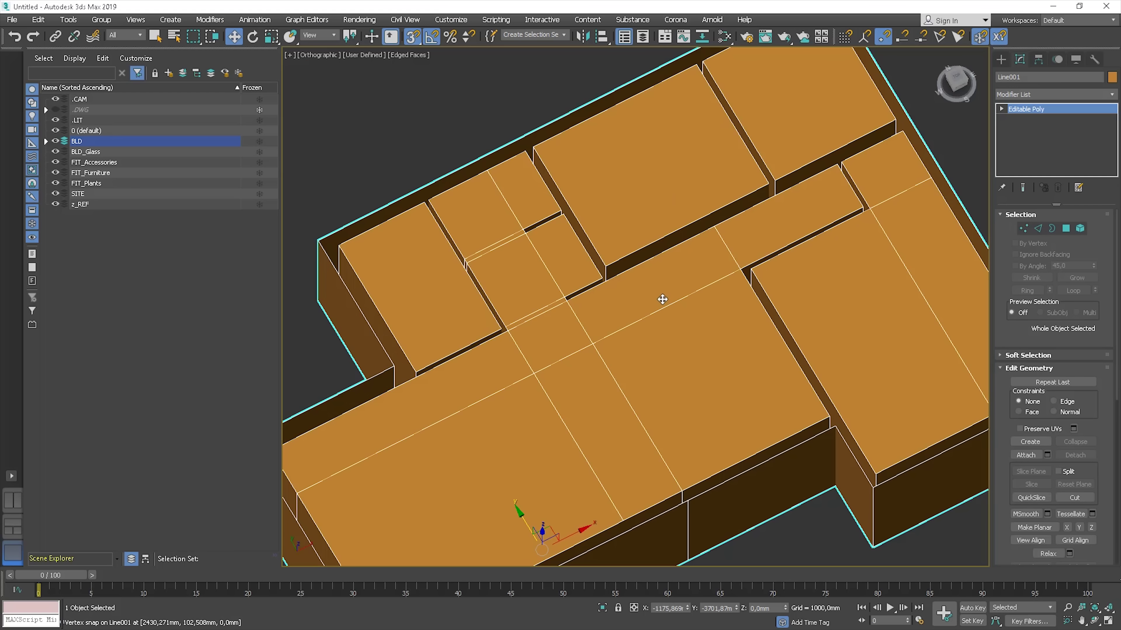
Step: Turn on Backface Cull in the wall object's Object Properties
{"action": "right_click", "coordinate": [692, 248]}
{"action": "left_click", "coordinate": [715, 335]}
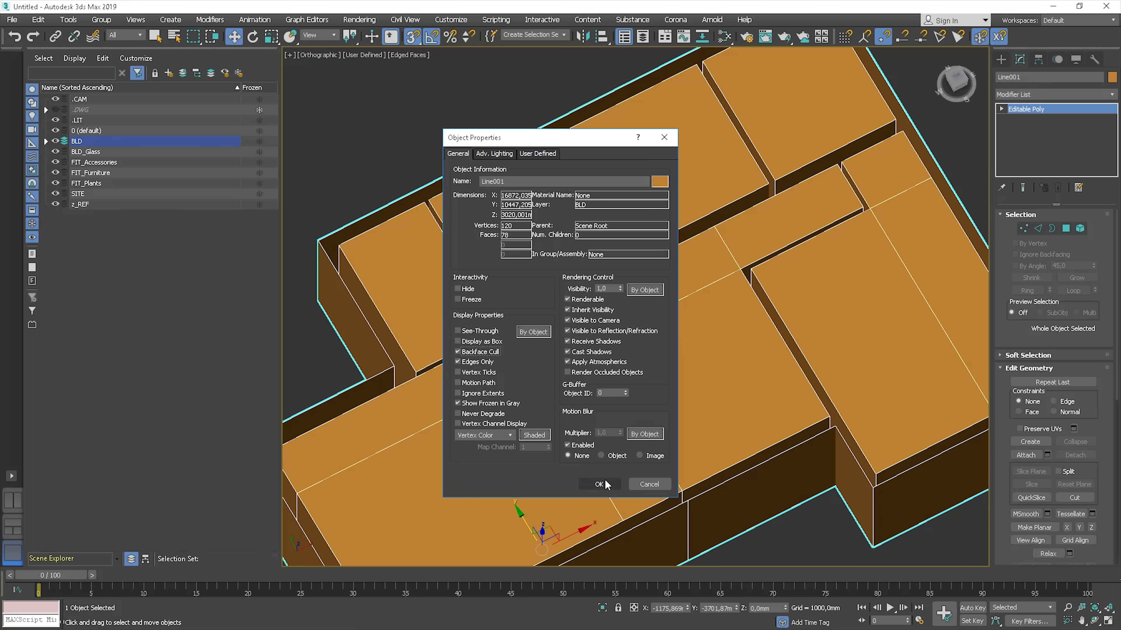
{"action": "left_click", "coordinate": [599, 484]}
{"action": "scroll", "coordinate": [679, 362], "scroll_direction": "down", "scroll_amount": 5}
{"action": "middle_click_drag", "start_coordinate": [696, 317], "coordinate": [711, 276], "text": "alt"}
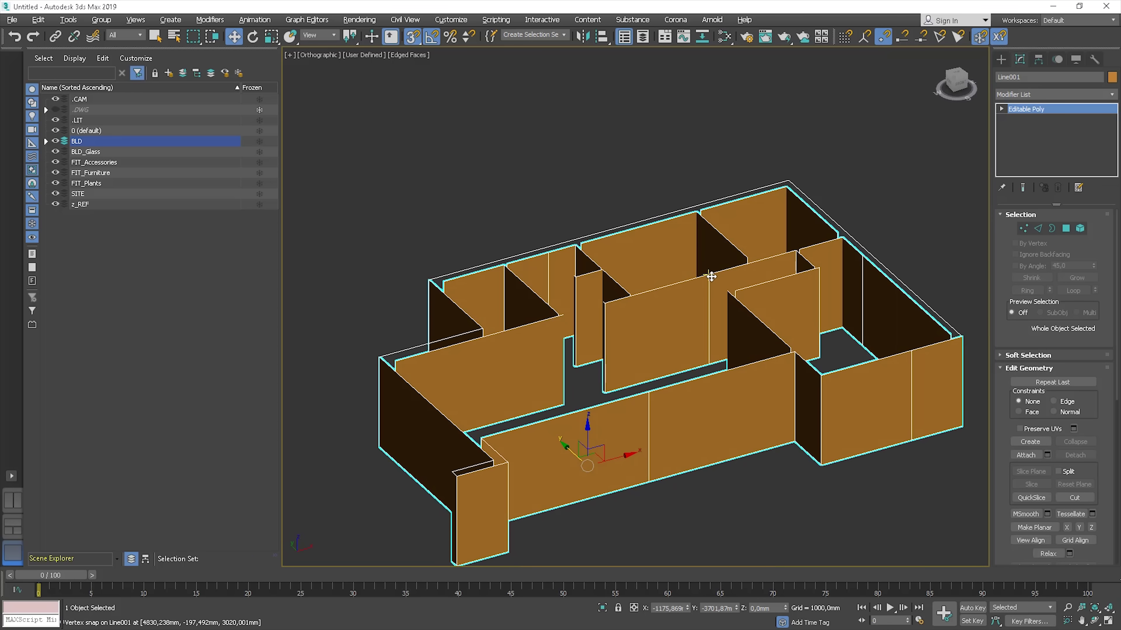
Step: Select all of Line001's polygons in Polygon mode
{"action": "left_click", "coordinate": [1065, 228]}
{"action": "key", "text": "ctrl+a"}
{"action": "middle_click_drag", "start_coordinate": [858, 257], "coordinate": [815, 291], "text": "alt"}
{"action": "scroll", "coordinate": [714, 248], "scroll_direction": "up", "scroll_amount": 5}
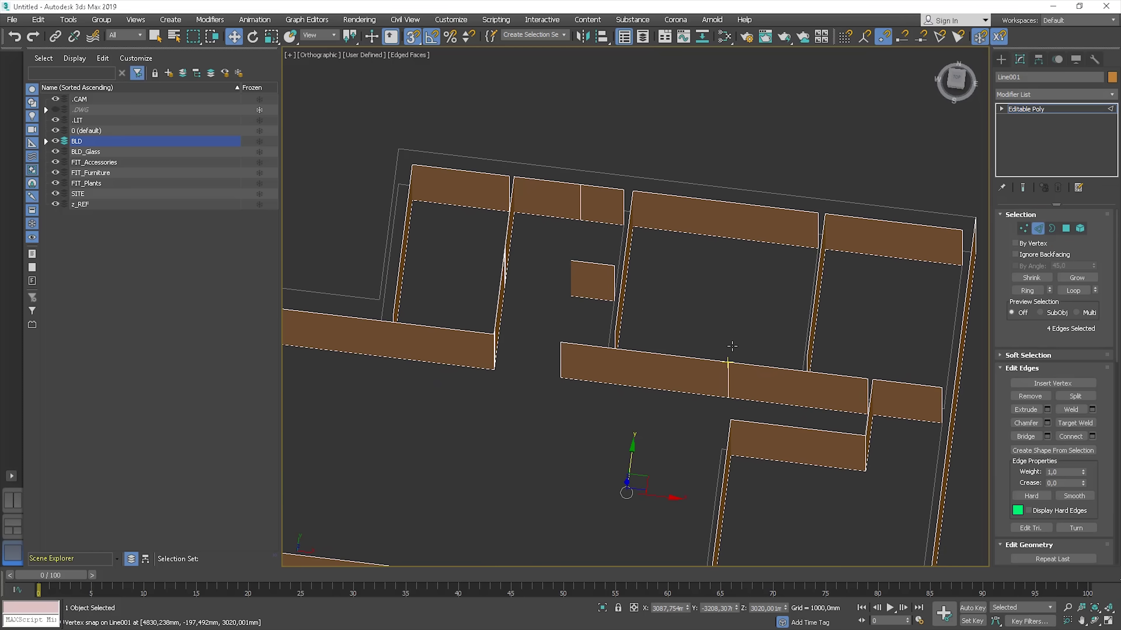
Step: Snap the selected wall edges onto a corner of the DWG plan in the Top view
{"action": "key", "text": "t"}
{"action": "scroll", "coordinate": [732, 345], "scroll_direction": "down", "scroll_amount": 5}
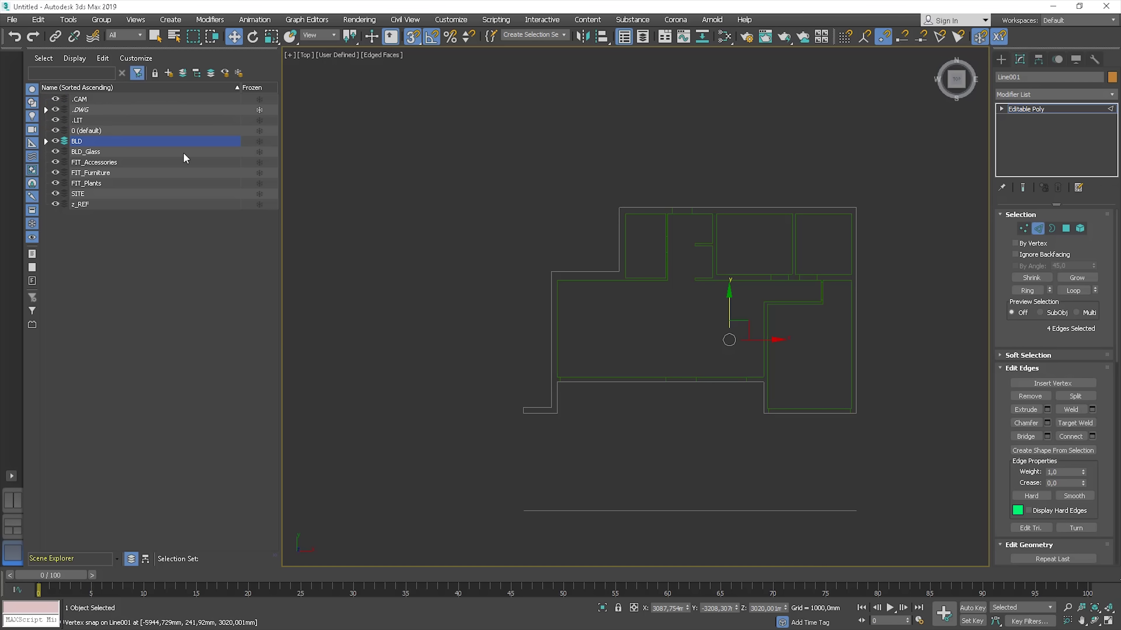
{"action": "scroll", "coordinate": [492, 193], "scroll_direction": "up", "scroll_amount": 2}
{"action": "scroll", "coordinate": [728, 274], "scroll_direction": "up", "scroll_amount": 2}
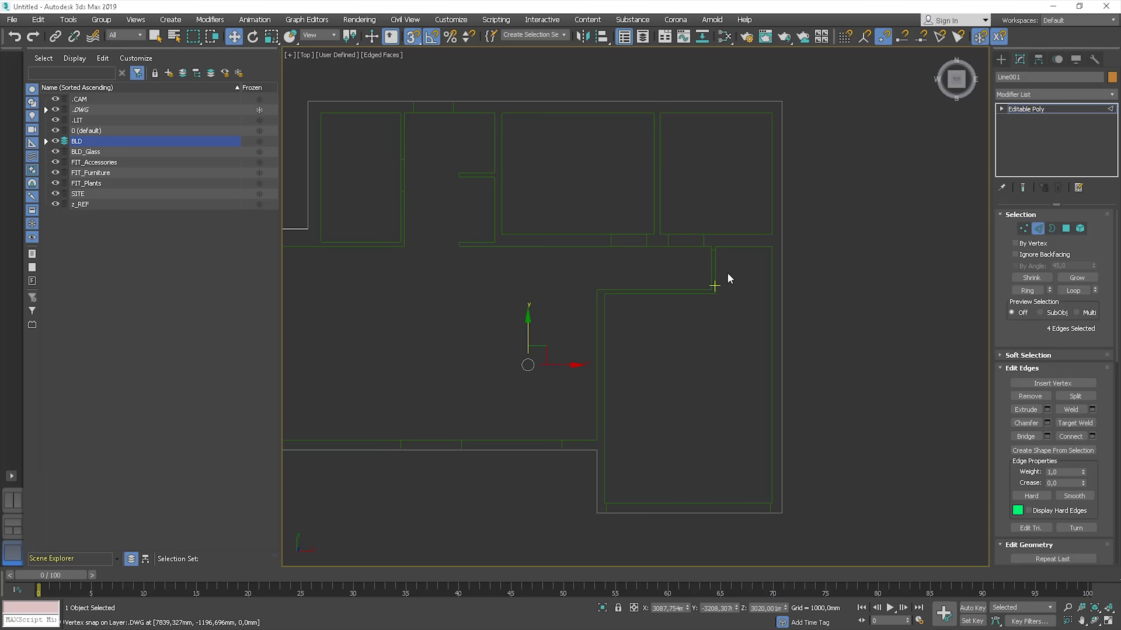
{"action": "scroll", "coordinate": [728, 277], "scroll_direction": "up", "scroll_amount": 4}
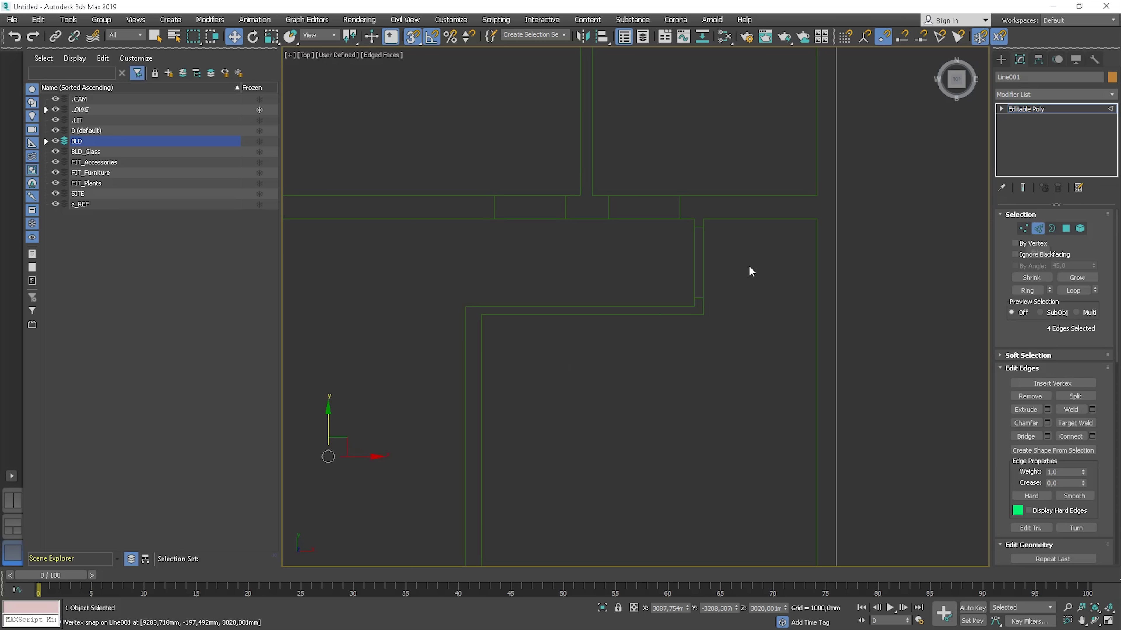
{"action": "left_click", "coordinate": [661, 271]}
{"action": "middle_click_drag", "start_coordinate": [605, 234], "coordinate": [628, 234], "text": "alt"}
{"action": "key", "text": "t"}
Step: Select edges on the upper wall and snap one onto a plan line
{"action": "left_click", "coordinate": [629, 245]}
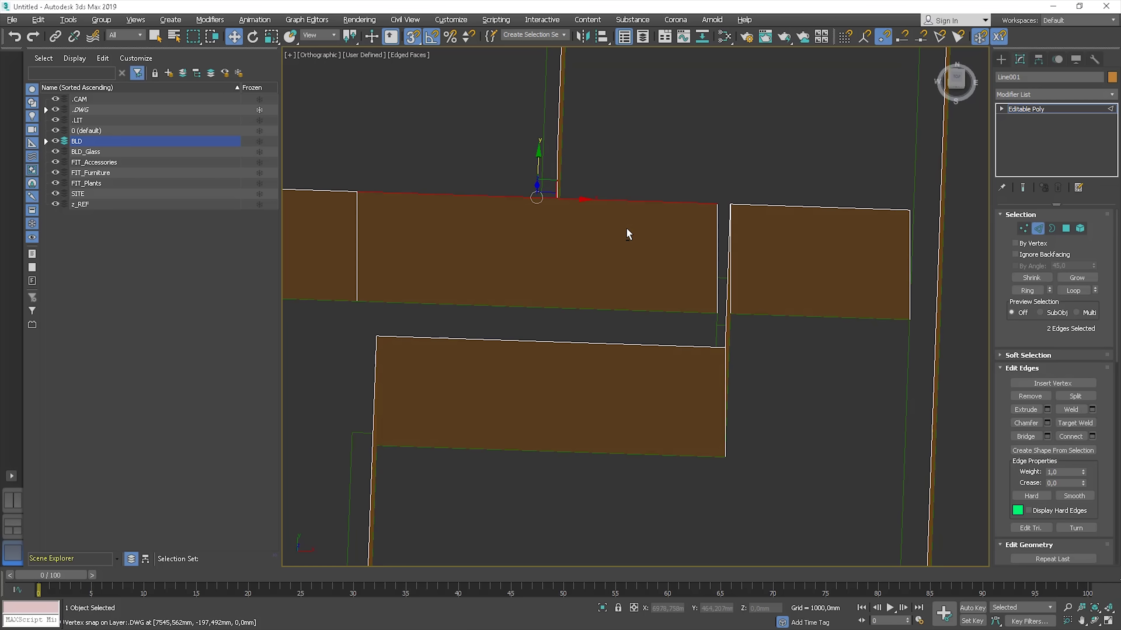
{"action": "left_click", "coordinate": [602, 240]}
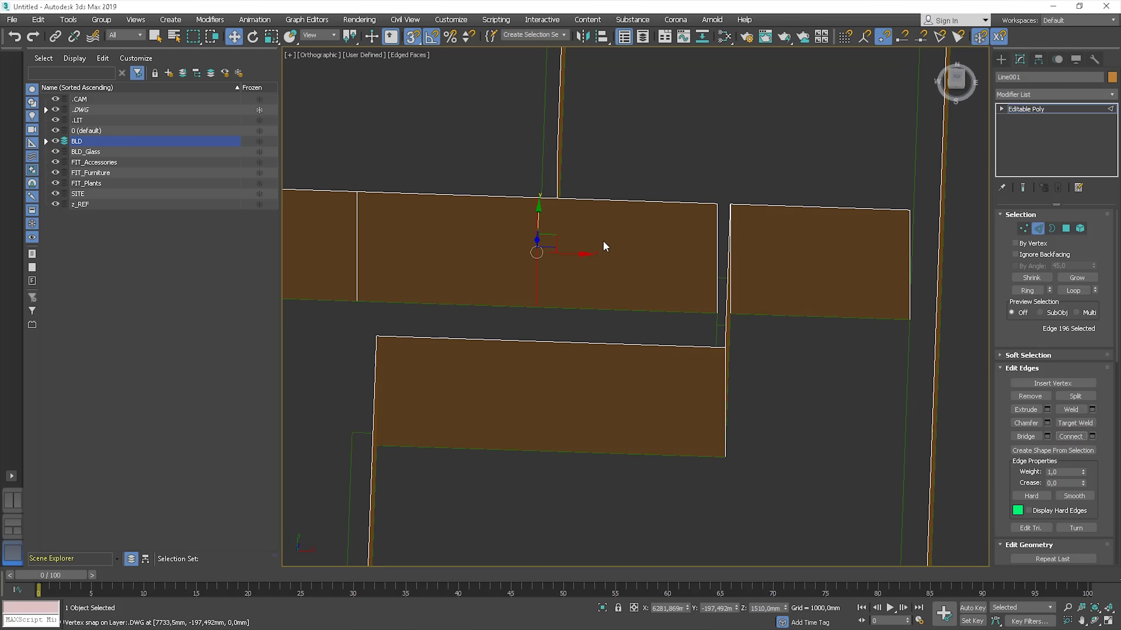
{"action": "key", "text": "t"}
{"action": "left_click_drag", "start_coordinate": [608, 262], "coordinate": [702, 265]}
{"action": "left_click", "coordinate": [651, 260]}
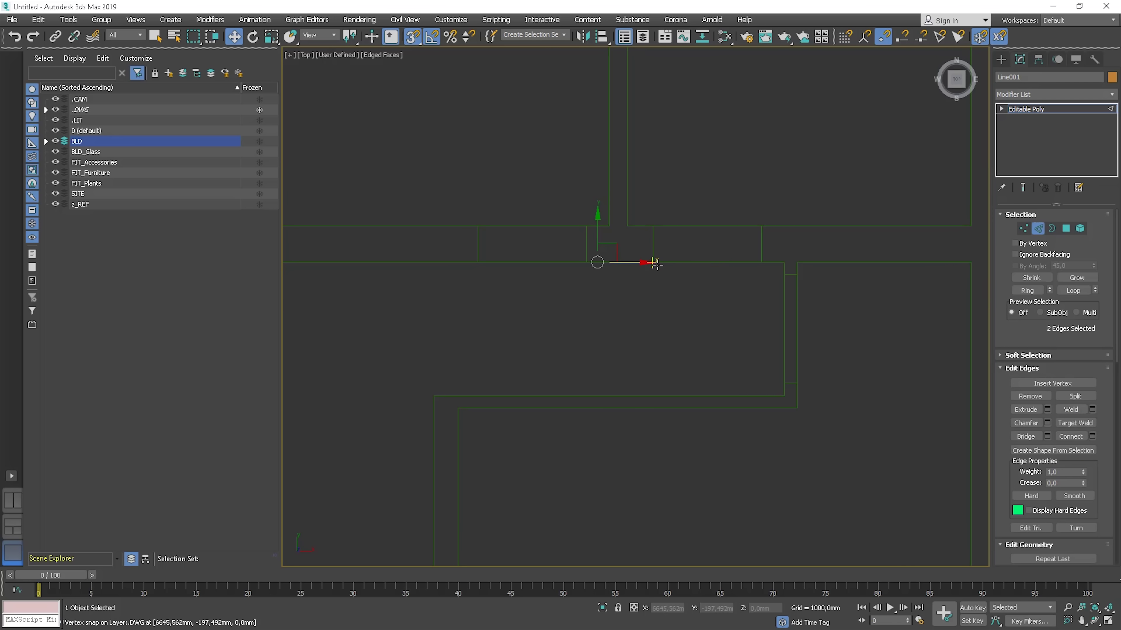
Step: Connect the upper wall's edge pairs with a new cut and slide it left onto a plan line
{"action": "left_click", "coordinate": [626, 258], "text": "ctrl"}
{"action": "left_click", "coordinate": [529, 262]}
{"action": "middle_click_drag", "start_coordinate": [565, 283], "coordinate": [748, 263], "text": "alt"}
{"action": "key", "text": "t"}
{"action": "scroll", "coordinate": [632, 270], "scroll_direction": "down", "scroll_amount": 3}
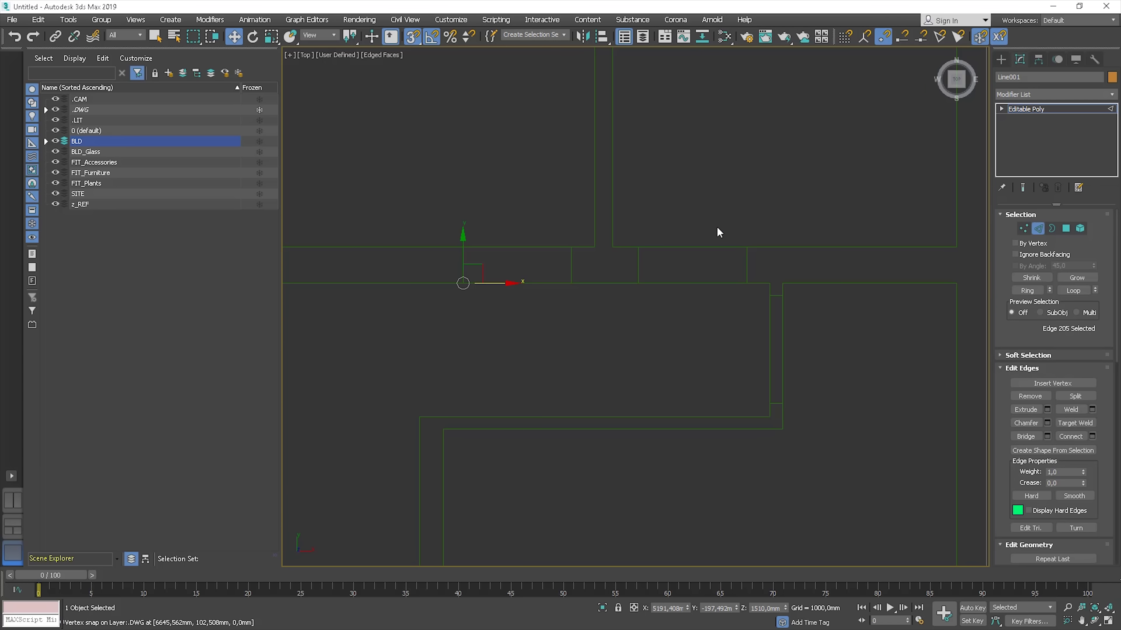
{"action": "left_click", "coordinate": [715, 232], "text": "ctrl"}
{"action": "left_click", "coordinate": [797, 261]}
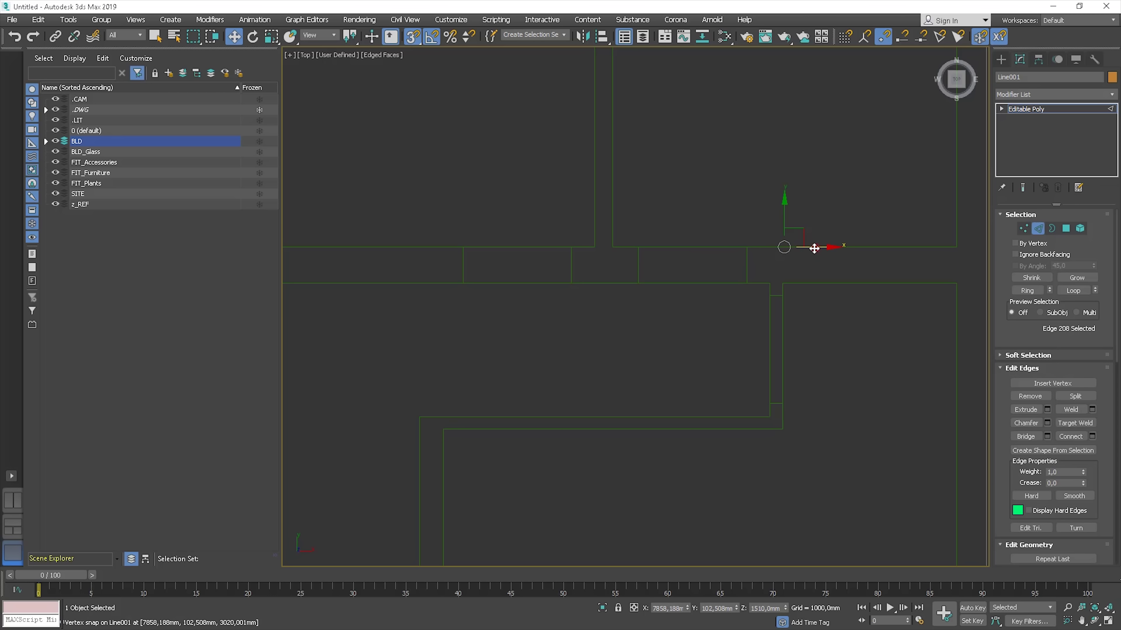
{"action": "left_click", "coordinate": [748, 247], "text": "ctrl"}
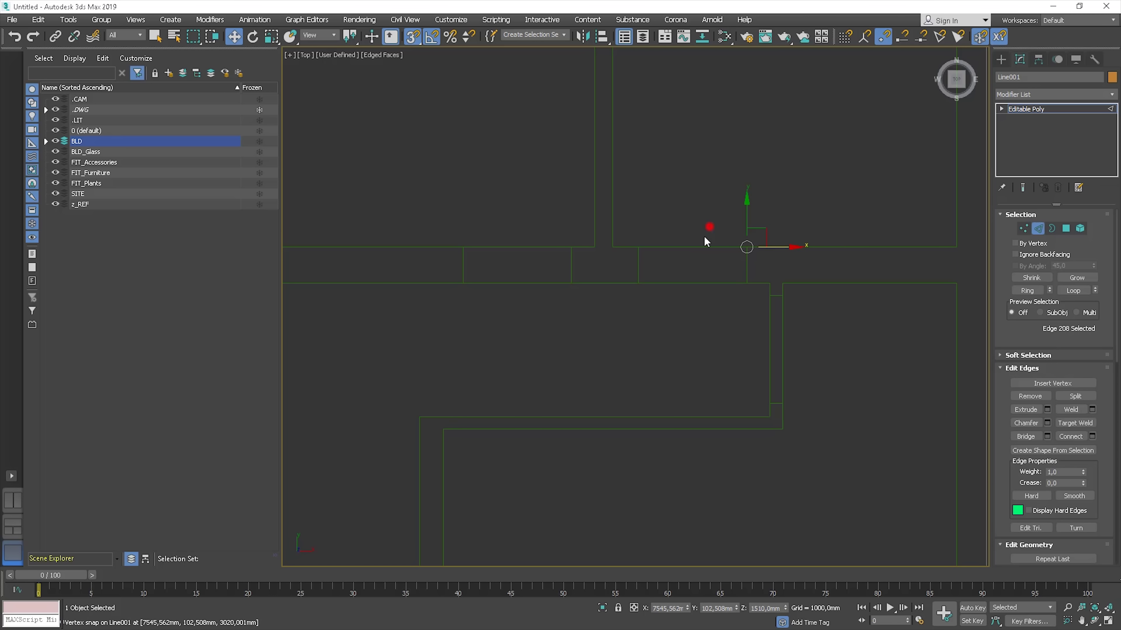
{"action": "left_click", "coordinate": [1068, 436]}
{"action": "left_click_drag", "start_coordinate": [708, 246], "coordinate": [524, 221]}
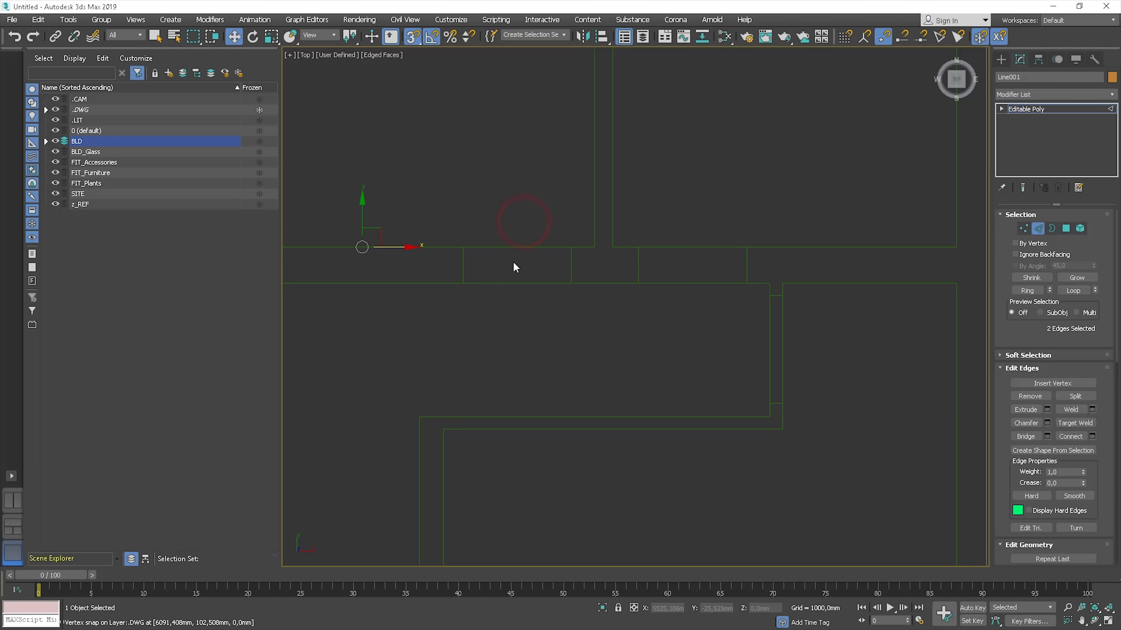
Step: Snap the next wall edge onto the opening line
{"action": "scroll", "coordinate": [735, 263], "scroll_direction": "up", "scroll_amount": 3}
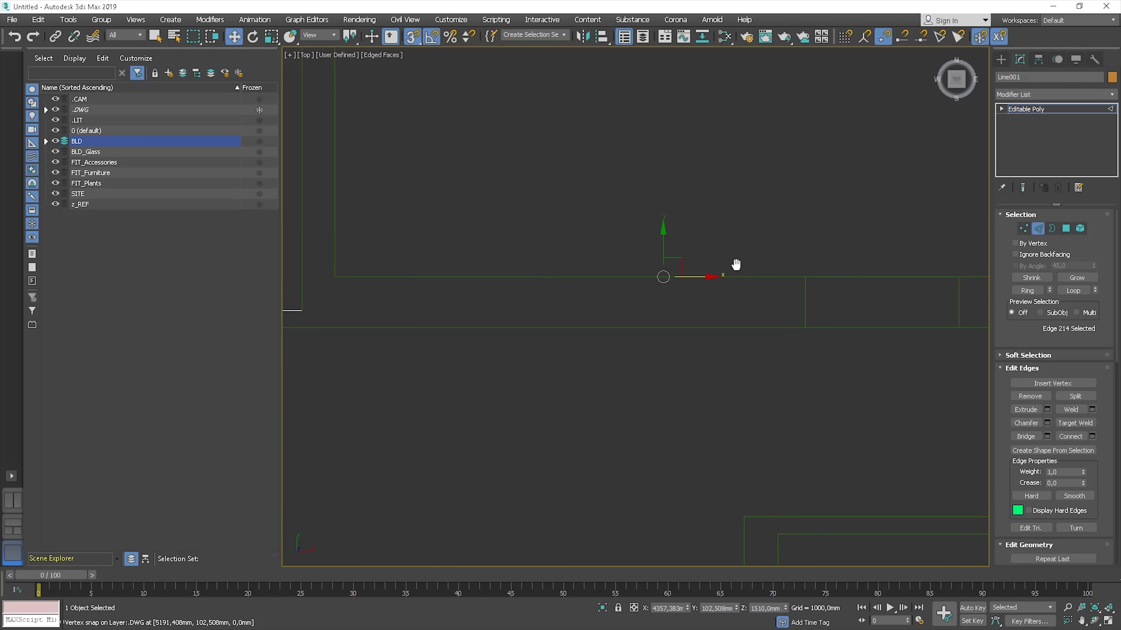
{"action": "left_click", "coordinate": [646, 231]}
{"action": "left_click", "coordinate": [638, 230]}
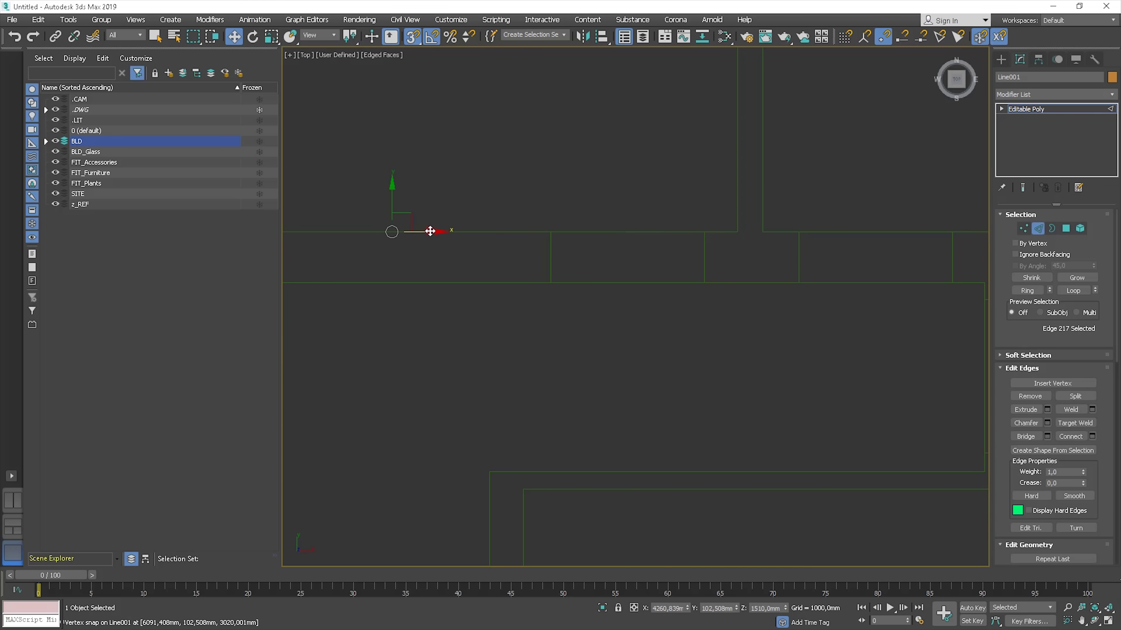
{"action": "left_click_drag", "start_coordinate": [430, 231], "coordinate": [598, 229]}
Step: Snap the vertical wall edge up to the wall corner and select both edges across the wall
{"action": "middle_click_drag", "start_coordinate": [598, 230], "coordinate": [790, 181], "text": "alt"}
{"action": "key", "text": "t"}
{"action": "scroll", "coordinate": [788, 186], "scroll_direction": "down", "scroll_amount": 5}
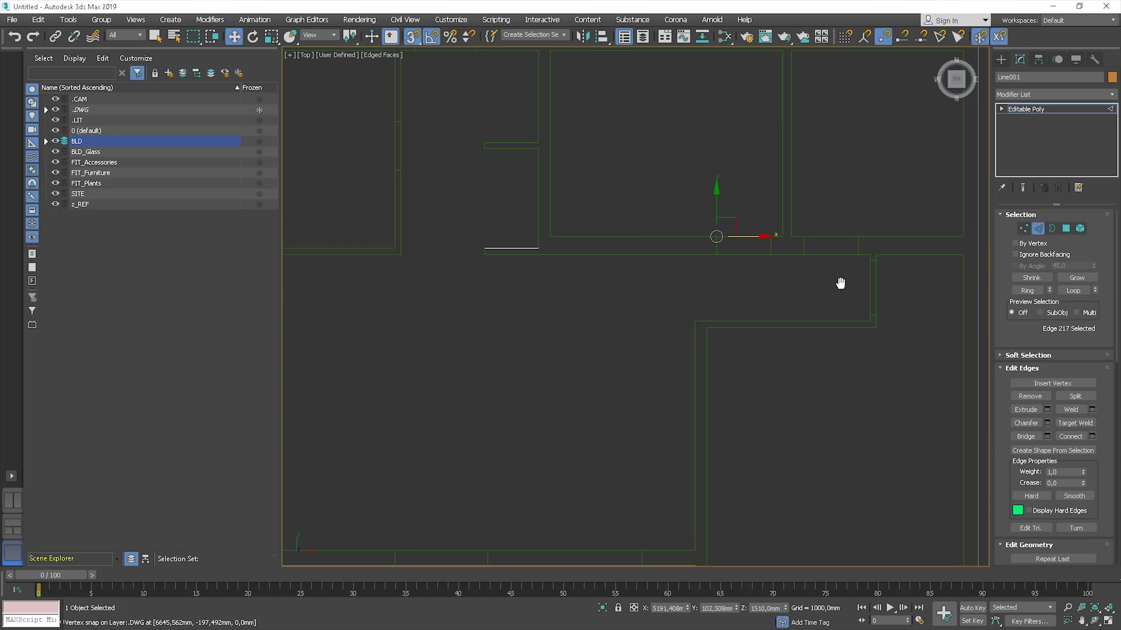
{"action": "scroll", "coordinate": [723, 265], "scroll_direction": "up", "scroll_amount": 5}
{"action": "scroll", "coordinate": [718, 265], "scroll_direction": "up", "scroll_amount": 3}
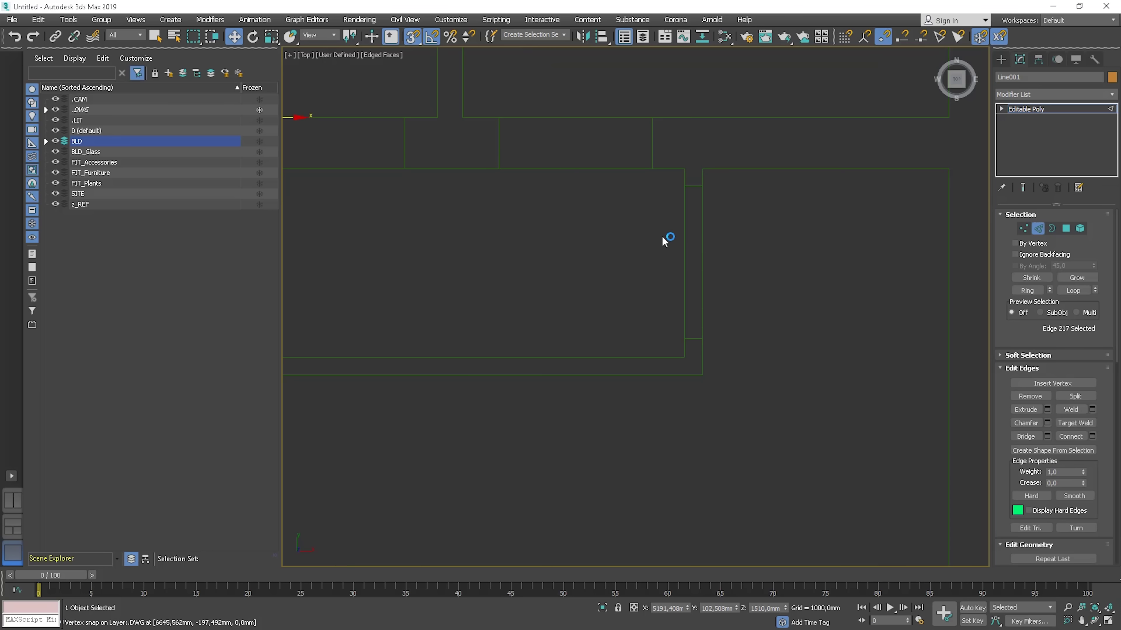
{"action": "left_click", "coordinate": [686, 255]}
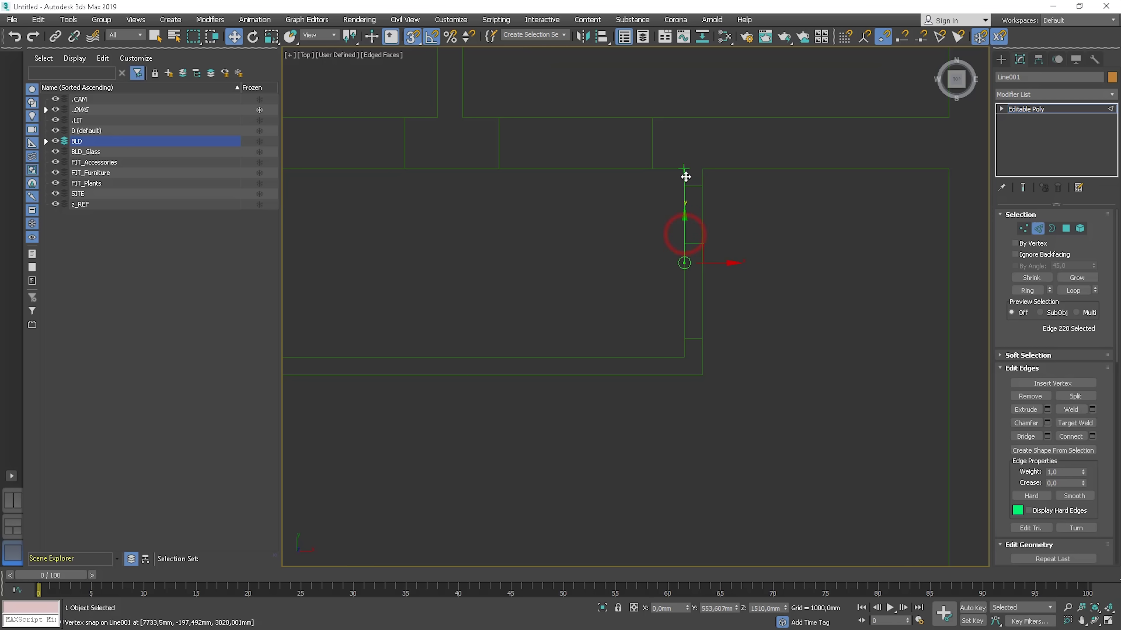
{"action": "left_click_drag", "start_coordinate": [685, 176], "coordinate": [677, 208]}
{"action": "left_click_drag", "start_coordinate": [701, 256], "coordinate": [700, 256]}
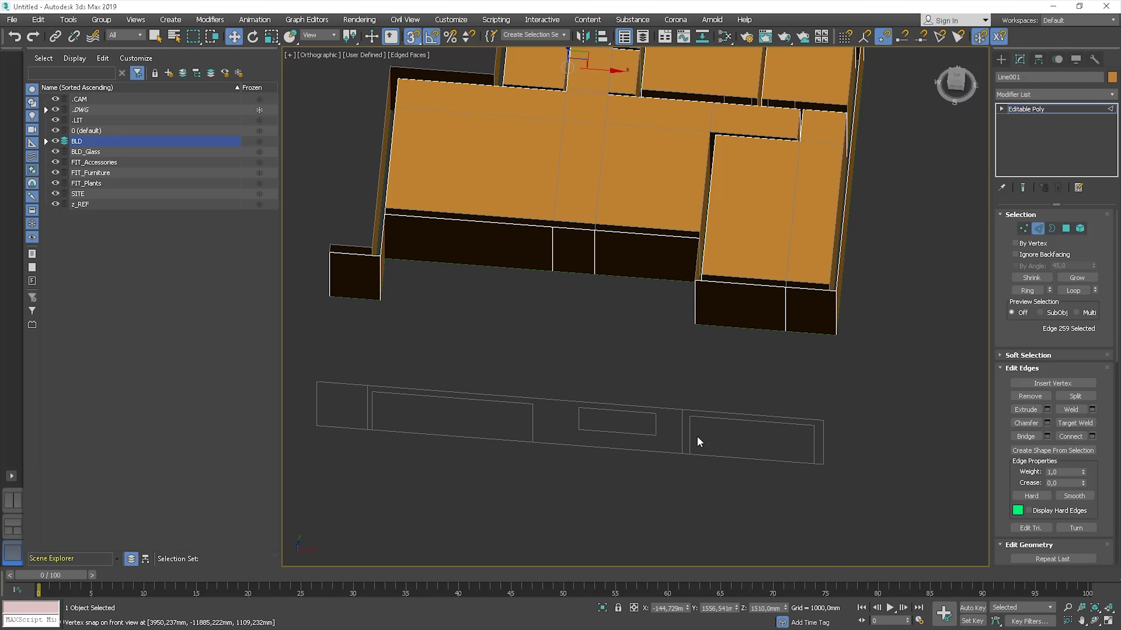
Step: Select a pair of vertical edges on the lower front wall
{"action": "middle_click_drag", "start_coordinate": [648, 308], "coordinate": [650, 337], "text": "alt"}
{"action": "key", "text": "f"}
{"action": "scroll", "coordinate": [655, 343], "scroll_direction": "down", "scroll_amount": 5}
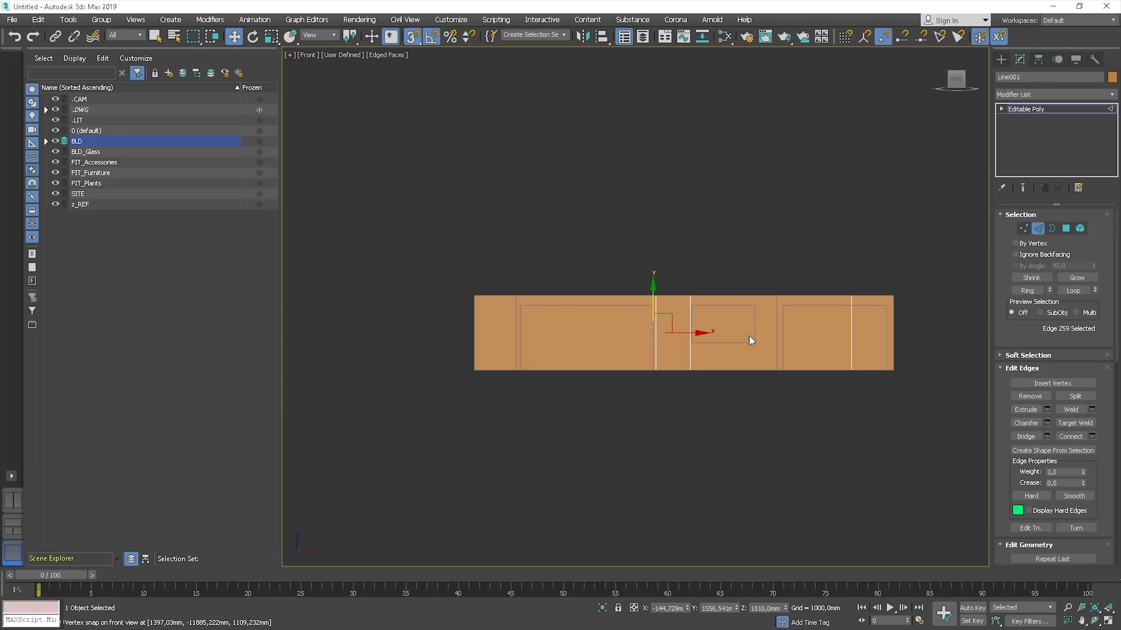
{"action": "middle_click_drag", "start_coordinate": [743, 323], "coordinate": [534, 373], "text": "alt"}
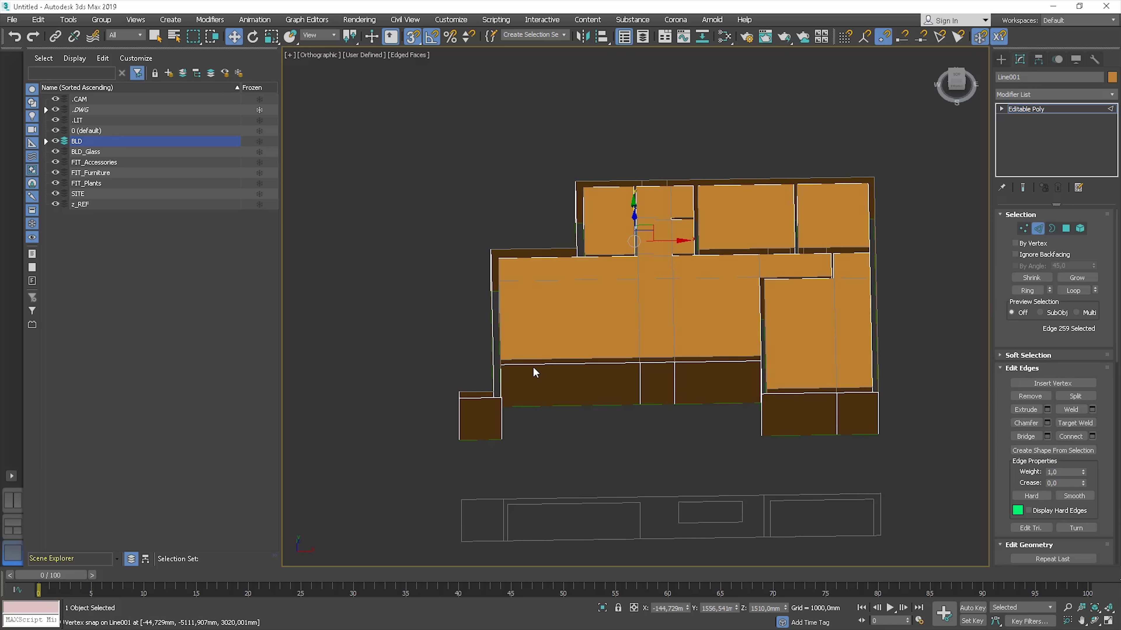
{"action": "left_click", "coordinate": [1040, 230]}
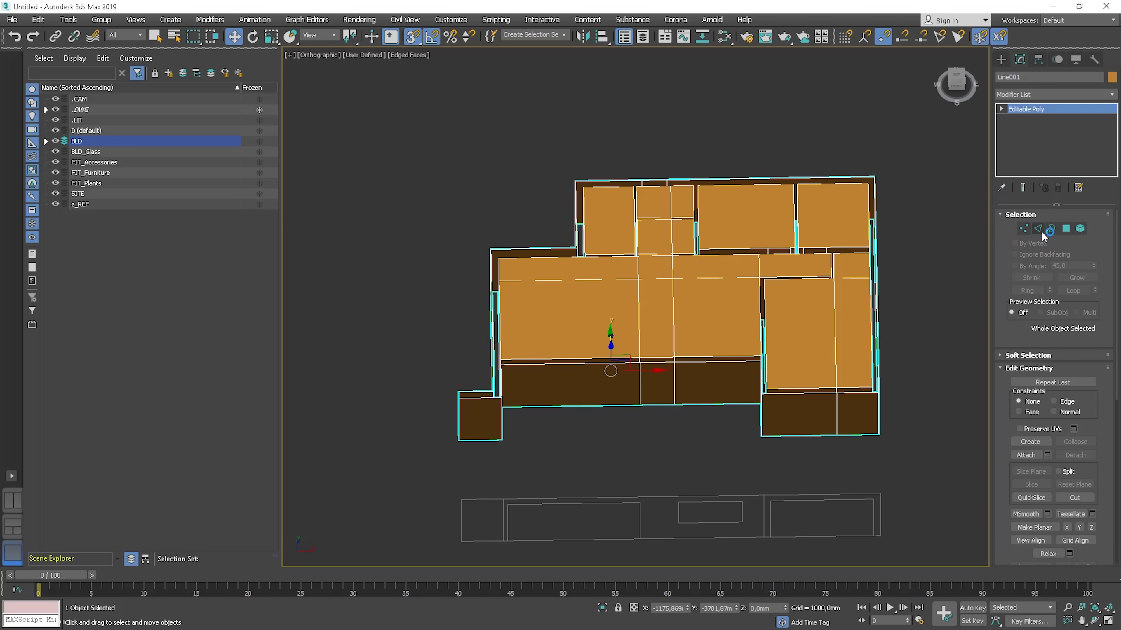
{"action": "left_click", "coordinate": [1041, 231]}
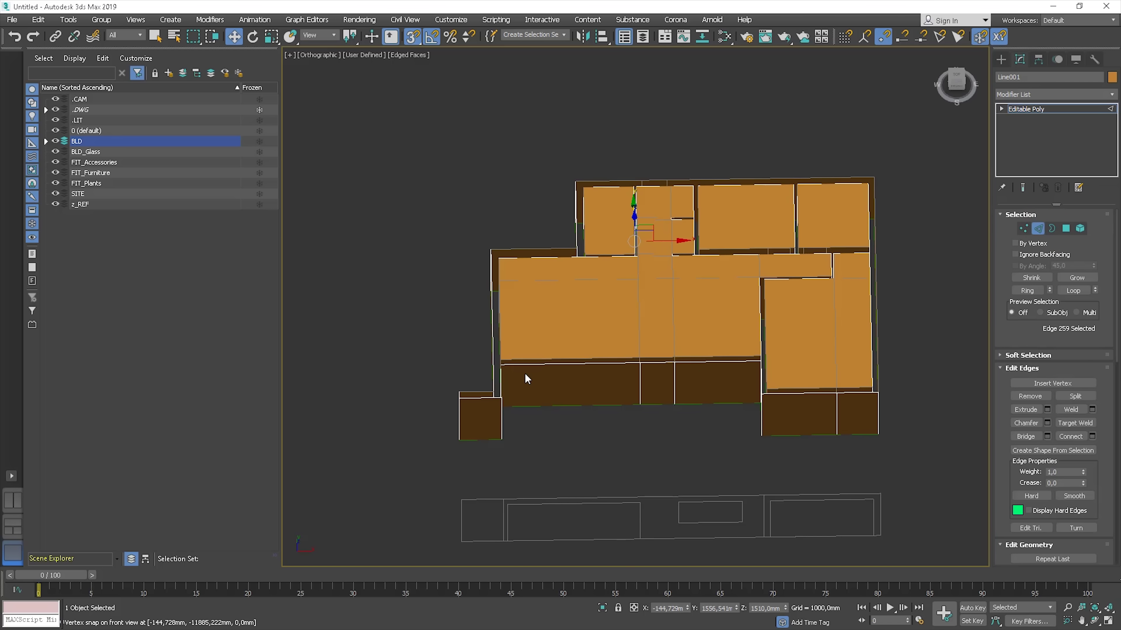
{"action": "middle_click_drag", "start_coordinate": [525, 373], "coordinate": [580, 441], "text": "alt"}
{"action": "double_click", "coordinate": [563, 406]}
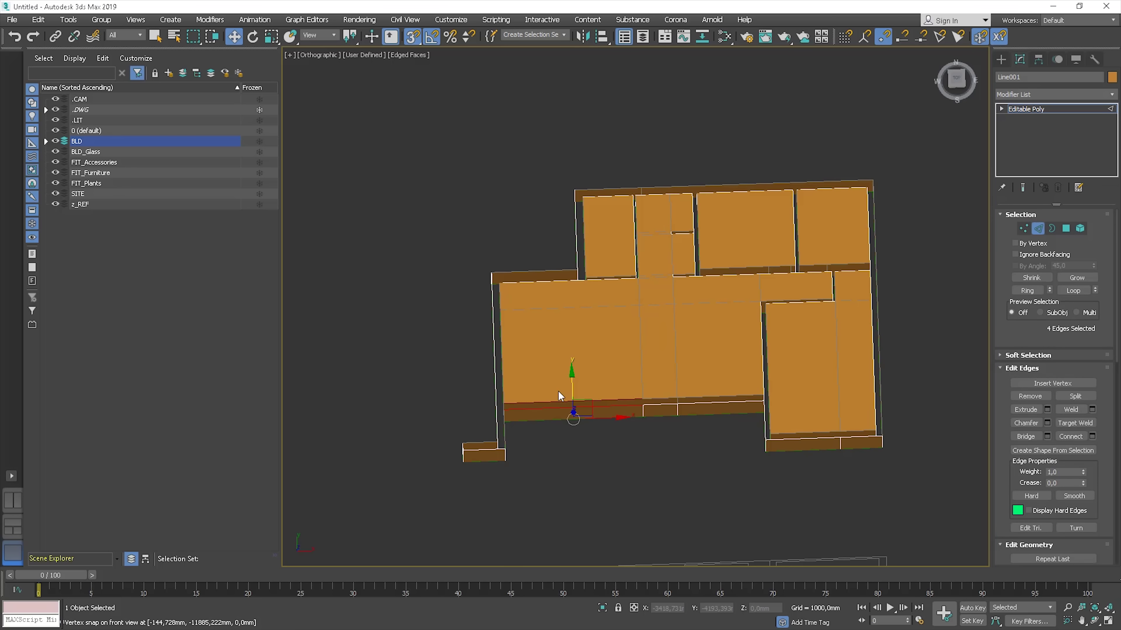
{"action": "left_click", "coordinate": [558, 391]}
Step: Snap the two edges left onto the elevation's opening outline in the Front view
{"action": "middle_click_drag", "start_coordinate": [558, 391], "coordinate": [624, 357], "text": "alt"}
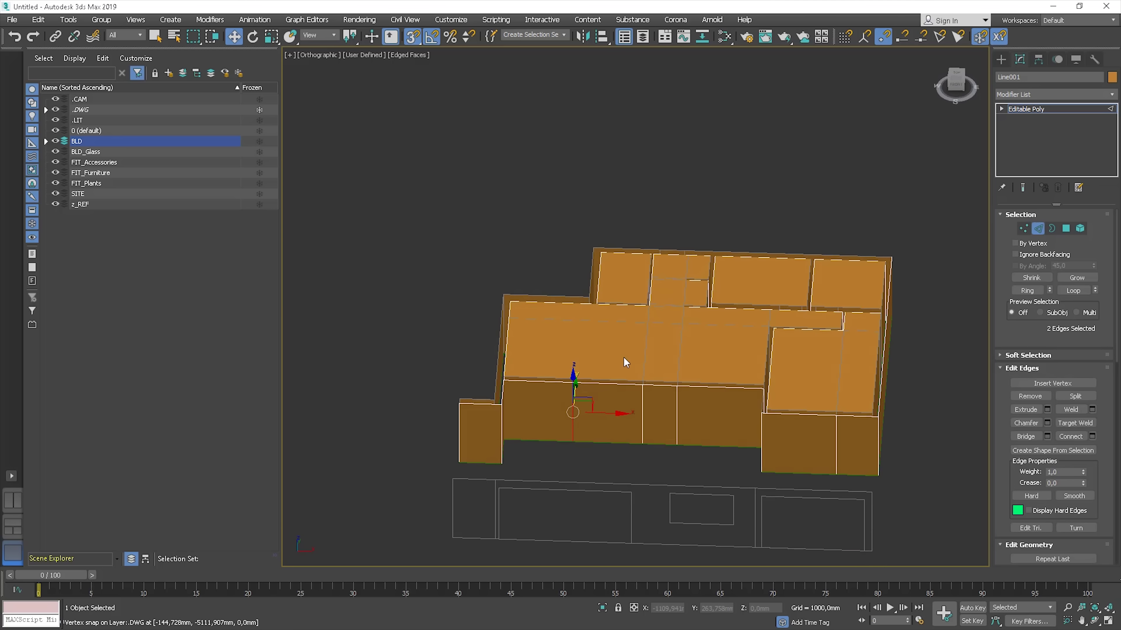
{"action": "key", "text": "f"}
{"action": "scroll", "coordinate": [624, 357], "scroll_direction": "down", "scroll_amount": 3}
{"action": "left_click_drag", "start_coordinate": [625, 348], "coordinate": [568, 323]}
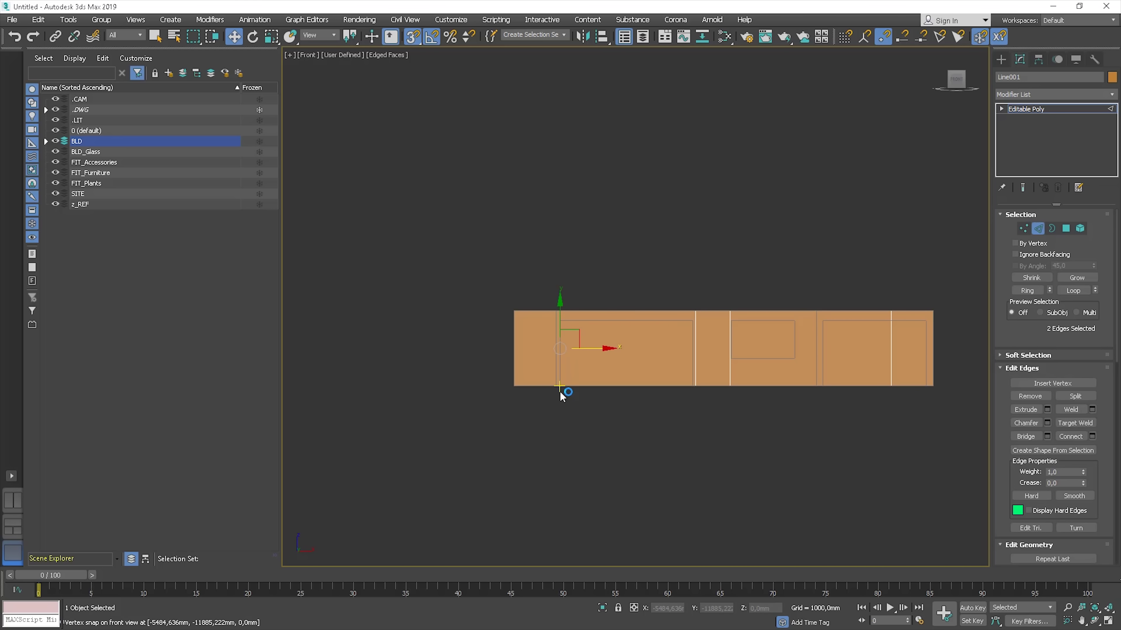
Step: Snap the next edge pair right beside the adjacent edge in the Front view
{"action": "middle_click_drag", "start_coordinate": [560, 391], "coordinate": [692, 441], "text": "alt"}
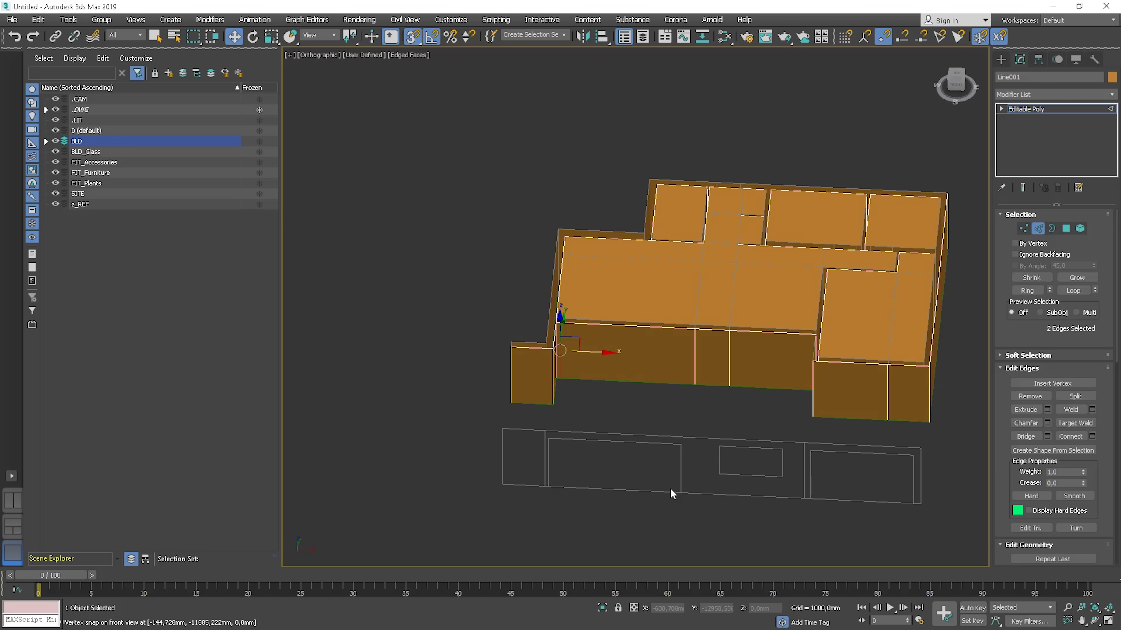
{"action": "middle_click_drag", "start_coordinate": [669, 488], "coordinate": [665, 390], "text": "alt"}
{"action": "left_click", "coordinate": [634, 331], "text": "ctrl"}
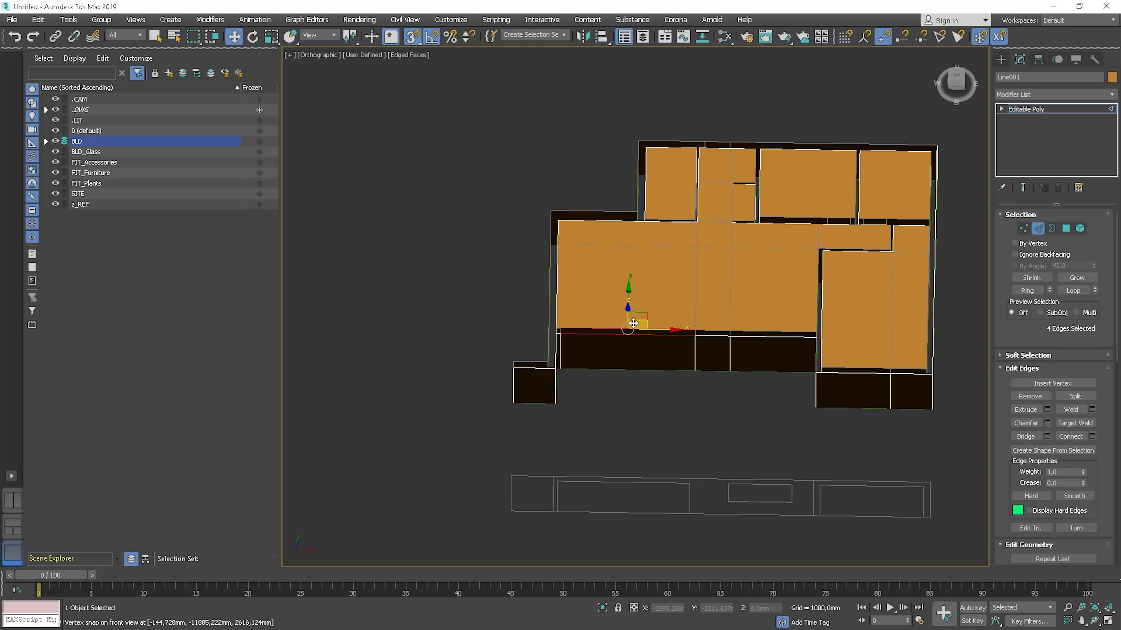
{"action": "key", "text": "ctrl+z"}
{"action": "key", "text": "f"}
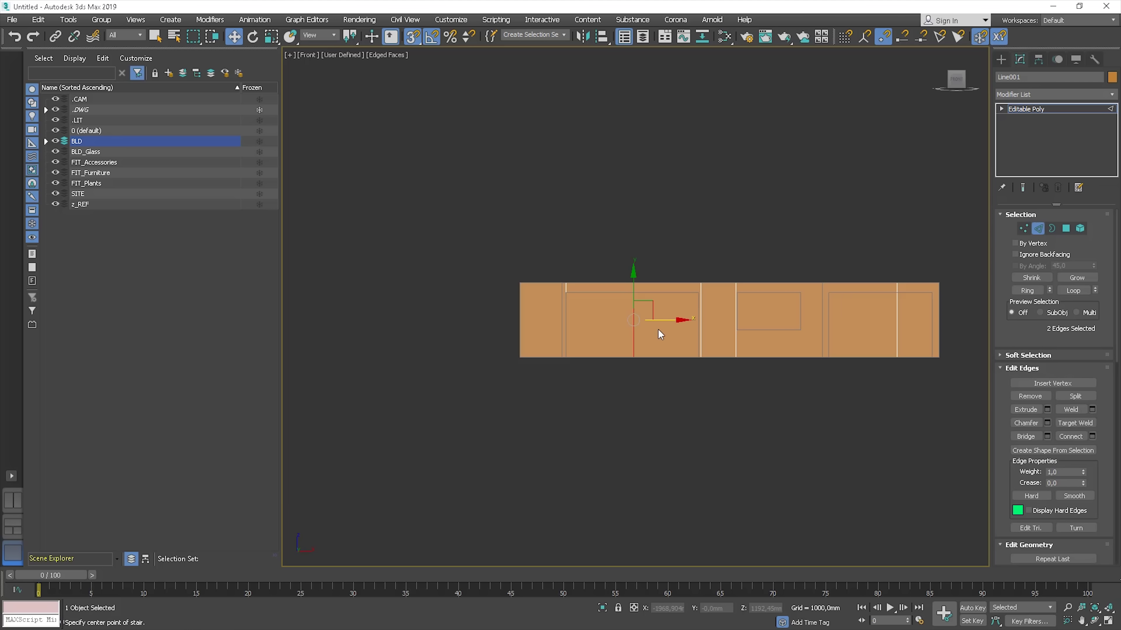
{"action": "scroll", "coordinate": [660, 335], "scroll_direction": "up", "scroll_amount": 3}
{"action": "left_click_drag", "start_coordinate": [648, 322], "coordinate": [734, 336]}
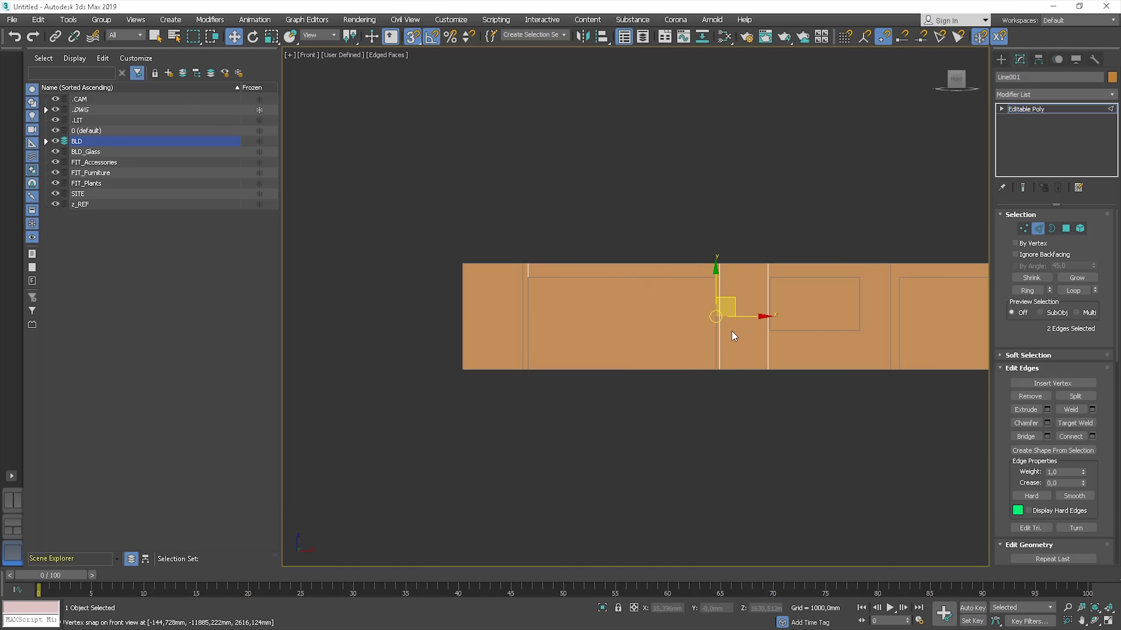
{"action": "middle_click_drag", "start_coordinate": [733, 336], "coordinate": [769, 403], "text": "alt"}
Step: Snap the two selected edges left onto the opening outline in the Front view
{"action": "key", "text": "f"}
{"action": "scroll", "coordinate": [783, 372], "scroll_direction": "down", "scroll_amount": 4}
{"action": "left_click", "coordinate": [771, 321], "text": "ctrl"}
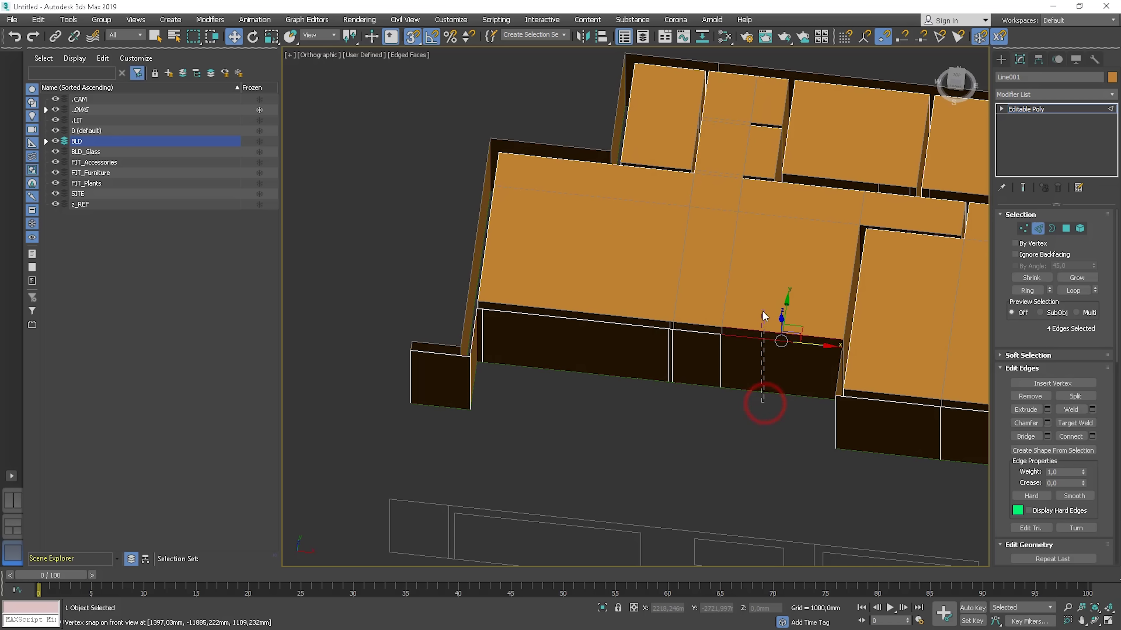
{"action": "key", "text": "ctrl+z"}
{"action": "middle_click_drag", "start_coordinate": [759, 400], "coordinate": [756, 372]}
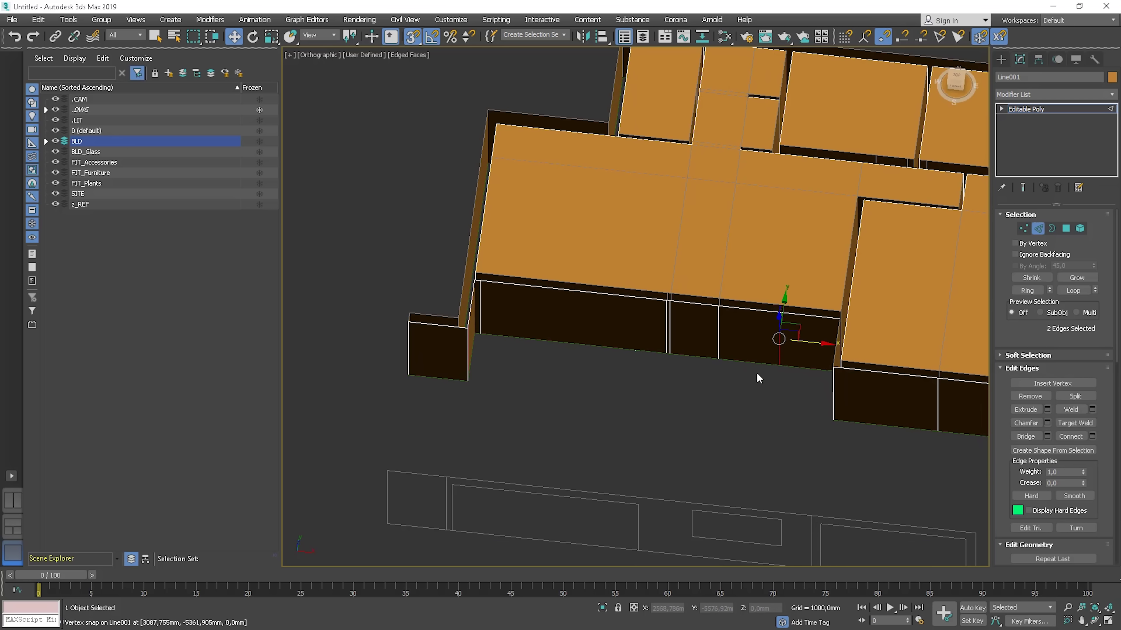
{"action": "key", "text": "f"}
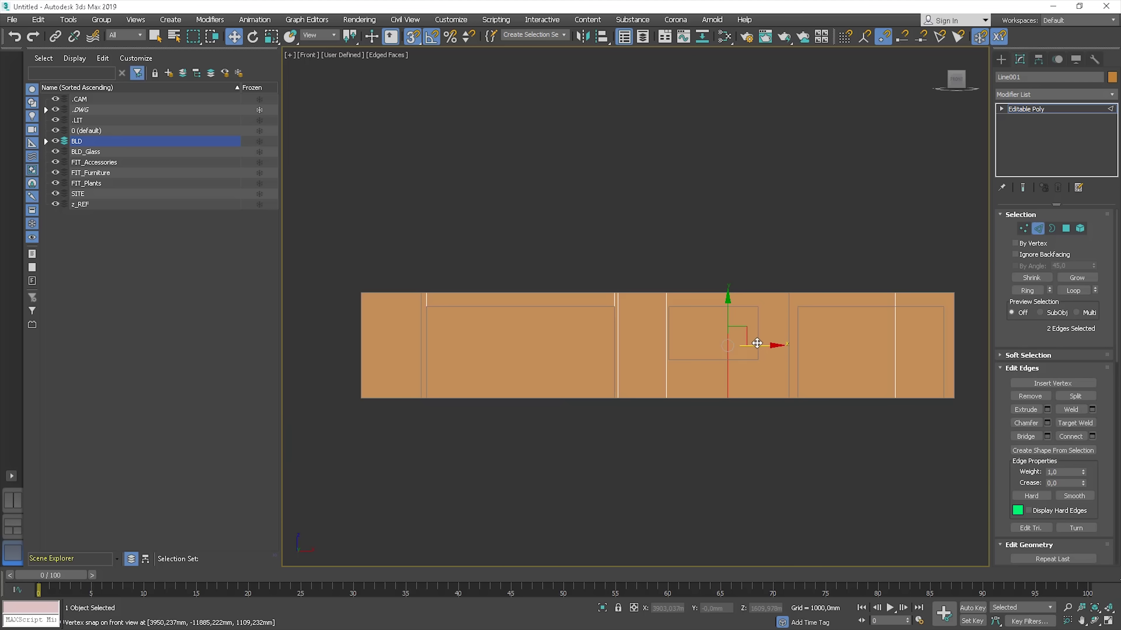
{"action": "left_click_drag", "start_coordinate": [762, 339], "coordinate": [675, 358]}
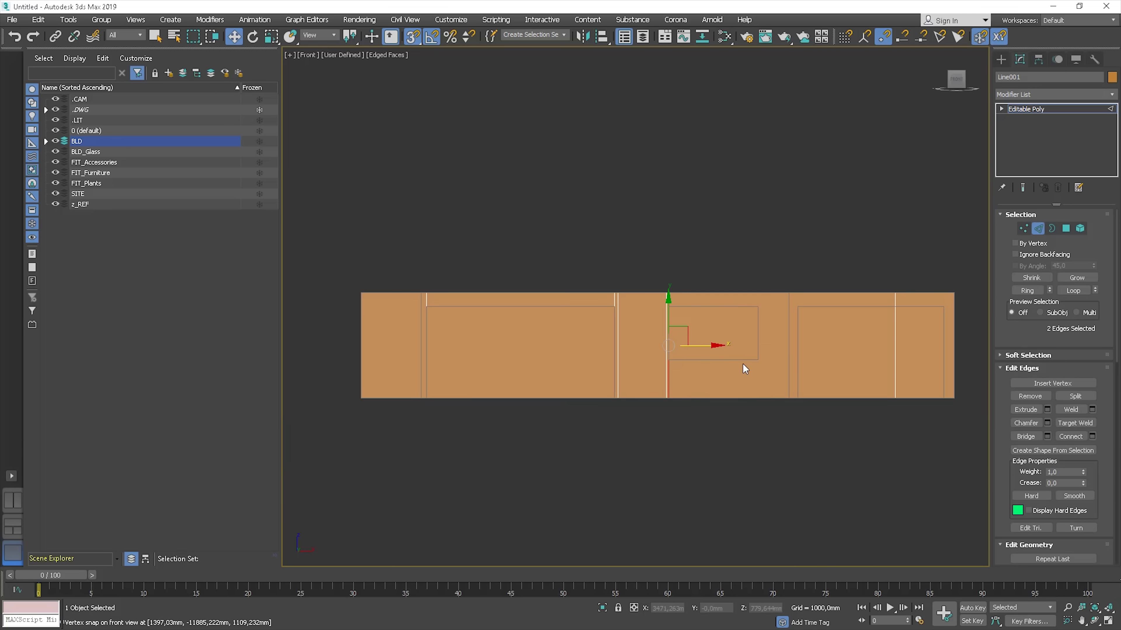
Step: Snap the edges right onto the opening outline and onto the nearby vertex
{"action": "middle_click_drag", "start_coordinate": [742, 363], "coordinate": [738, 405], "text": "alt"}
{"action": "mouse_move", "coordinate": [719, 350]}
{"action": "left_mouse_down"}
{"action": "mouse_move", "coordinate": [724, 305]}
{"action": "mouse_move", "coordinate": [739, 343]}
{"action": "left_mouse_up"}
{"action": "key", "text": "f"}
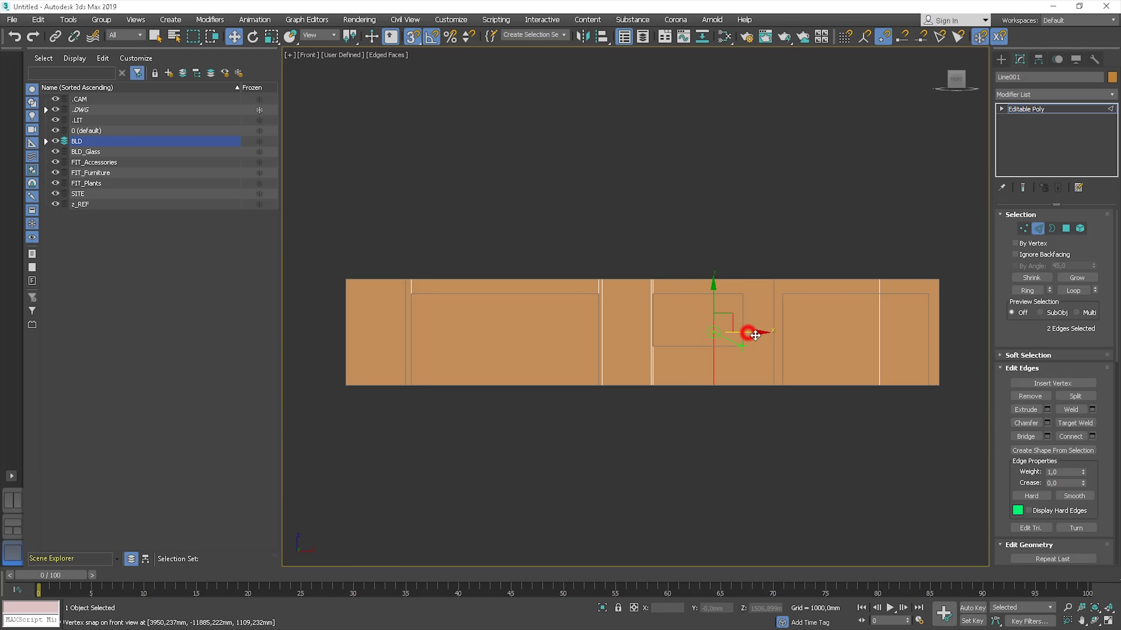
{"action": "left_click_drag", "start_coordinate": [741, 349], "coordinate": [739, 326]}
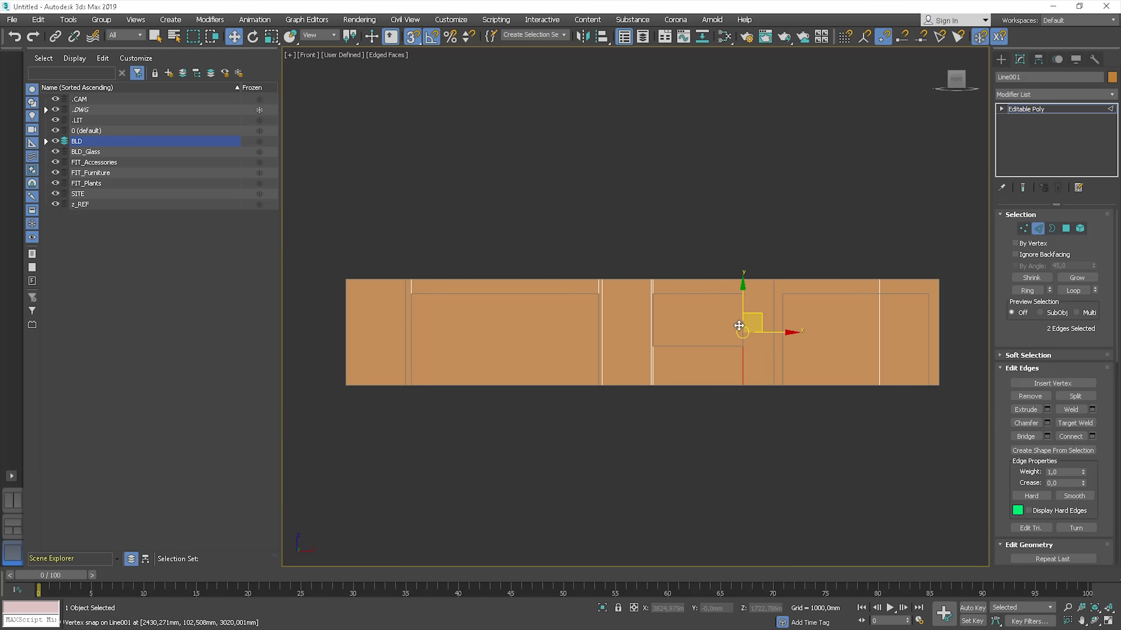
{"action": "middle_click_drag", "start_coordinate": [713, 337], "coordinate": [699, 359], "text": "alt"}
{"action": "key", "text": "f"}
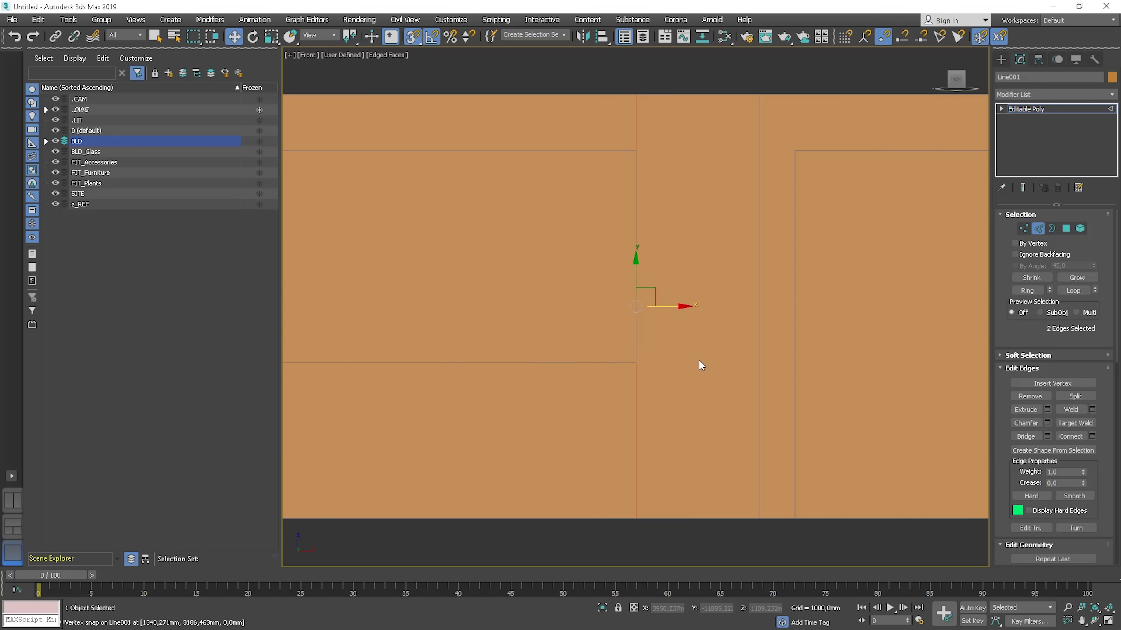
{"action": "scroll", "coordinate": [905, 300], "scroll_direction": "down", "scroll_amount": 3}
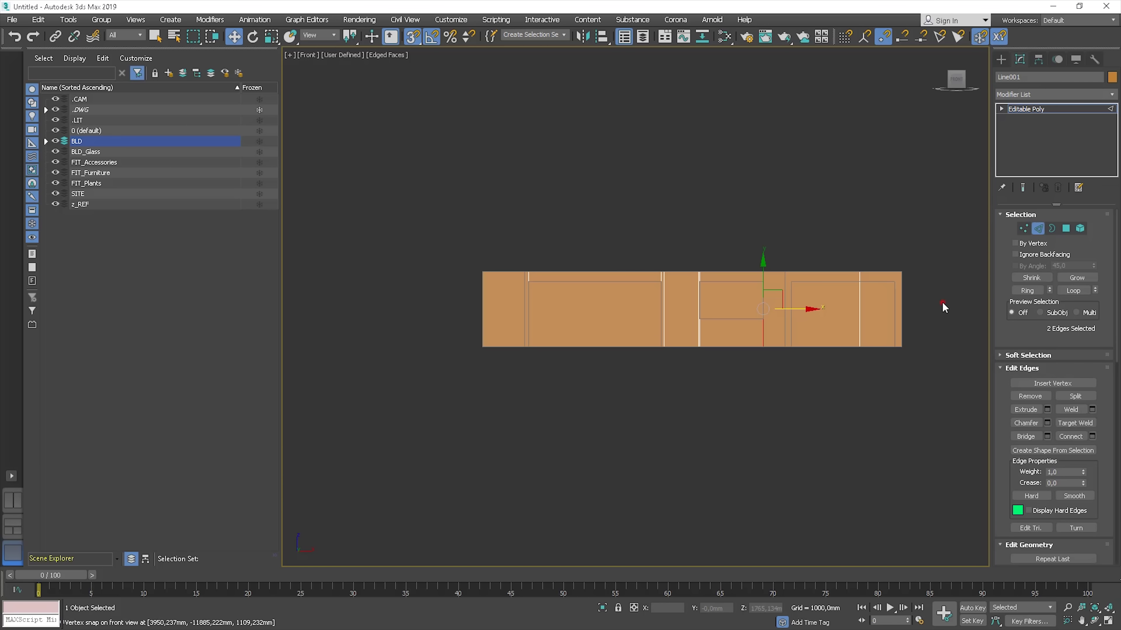
Step: Marquee-select all 89 vertical edges across the front wall and orbit to check them
{"action": "left_click_drag", "start_coordinate": [437, 311], "coordinate": [891, 281]}
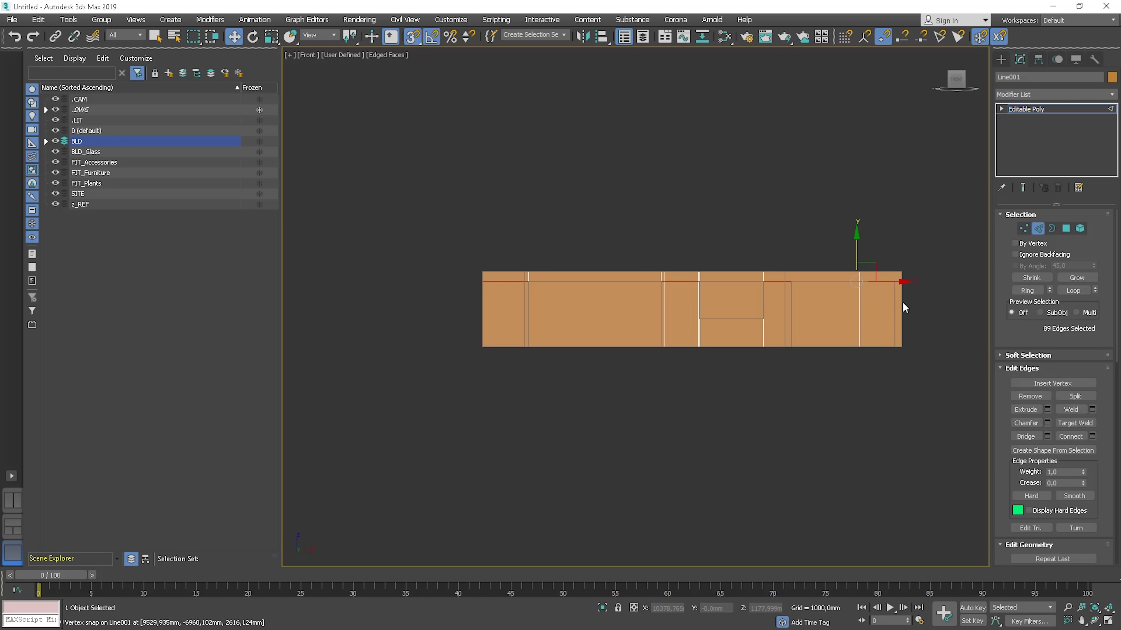
{"action": "middle_click_drag", "start_coordinate": [835, 318], "coordinate": [725, 333], "text": "alt"}
{"action": "key", "text": "f"}
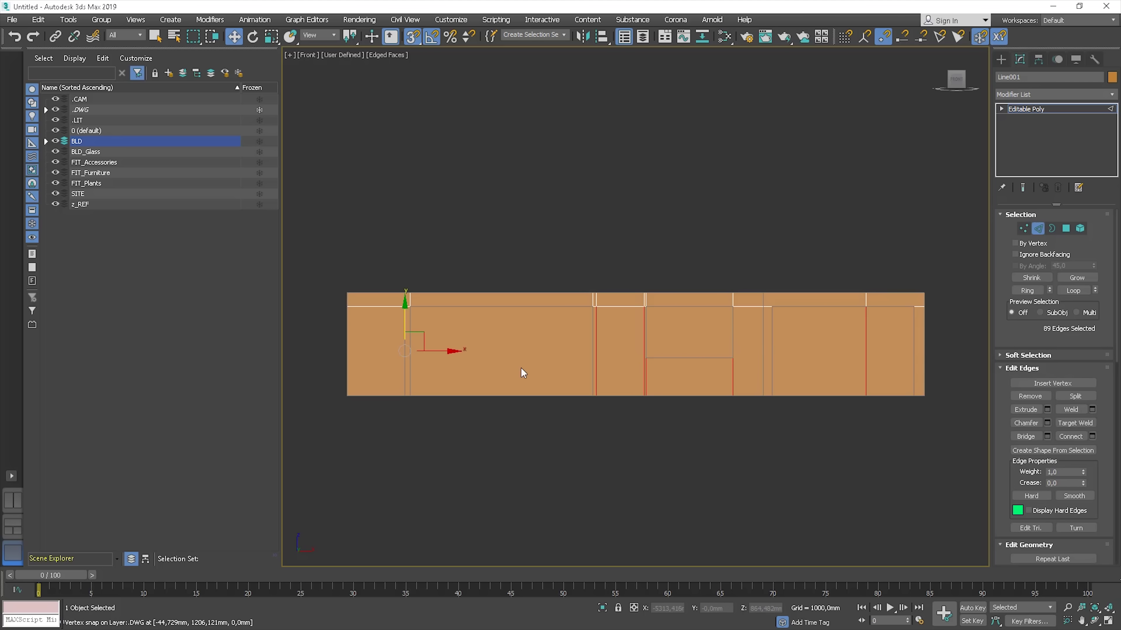
{"action": "middle_click_drag", "start_coordinate": [643, 368], "coordinate": [720, 308], "text": "alt"}
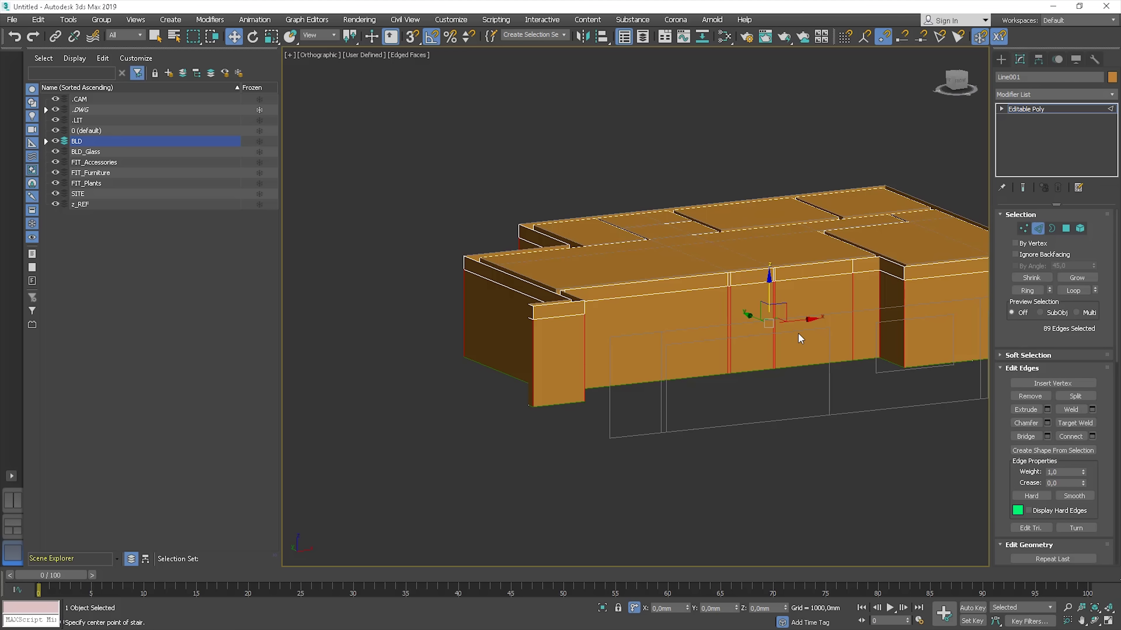
{"action": "middle_click_drag", "start_coordinate": [795, 333], "coordinate": [725, 324], "text": "alt"}
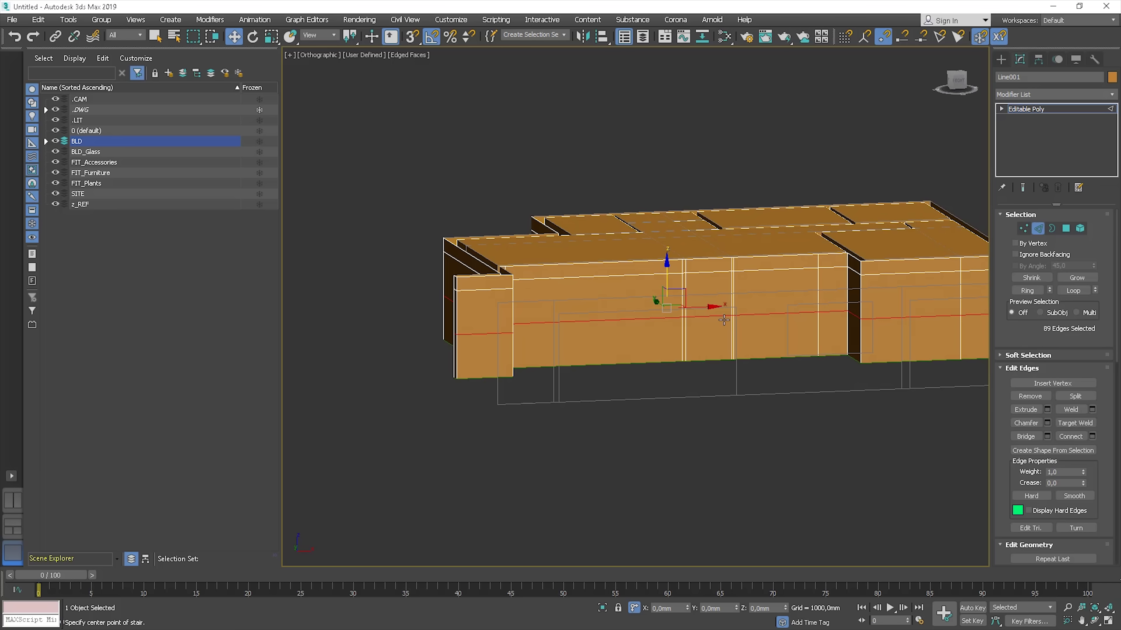
{"action": "middle_click_drag", "start_coordinate": [780, 281], "coordinate": [774, 259]}
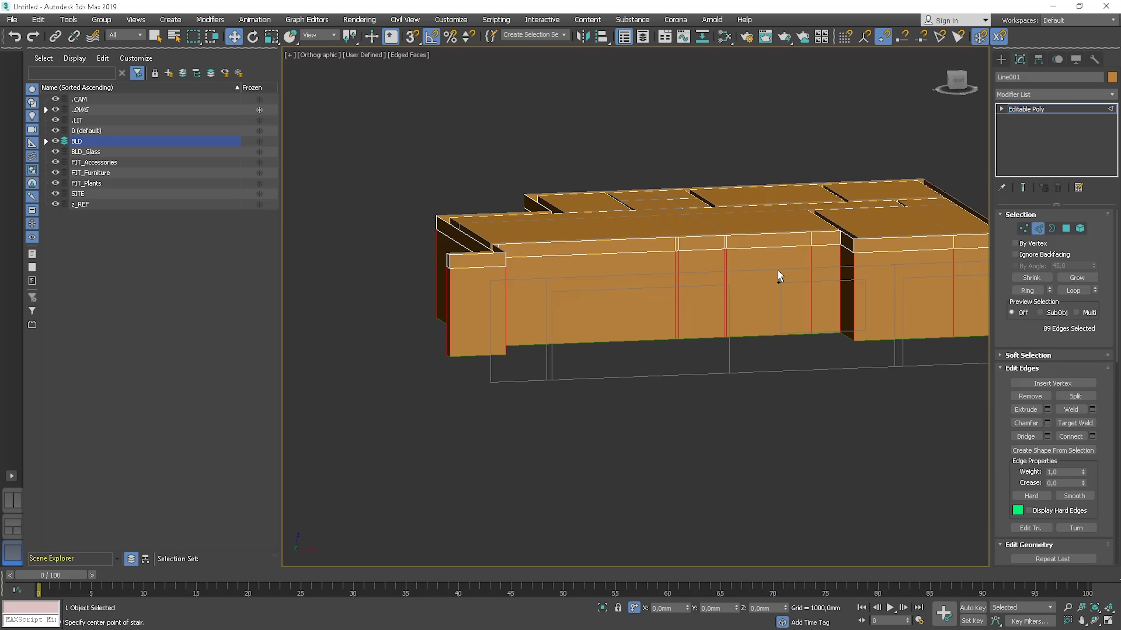
{"action": "key", "text": "f"}
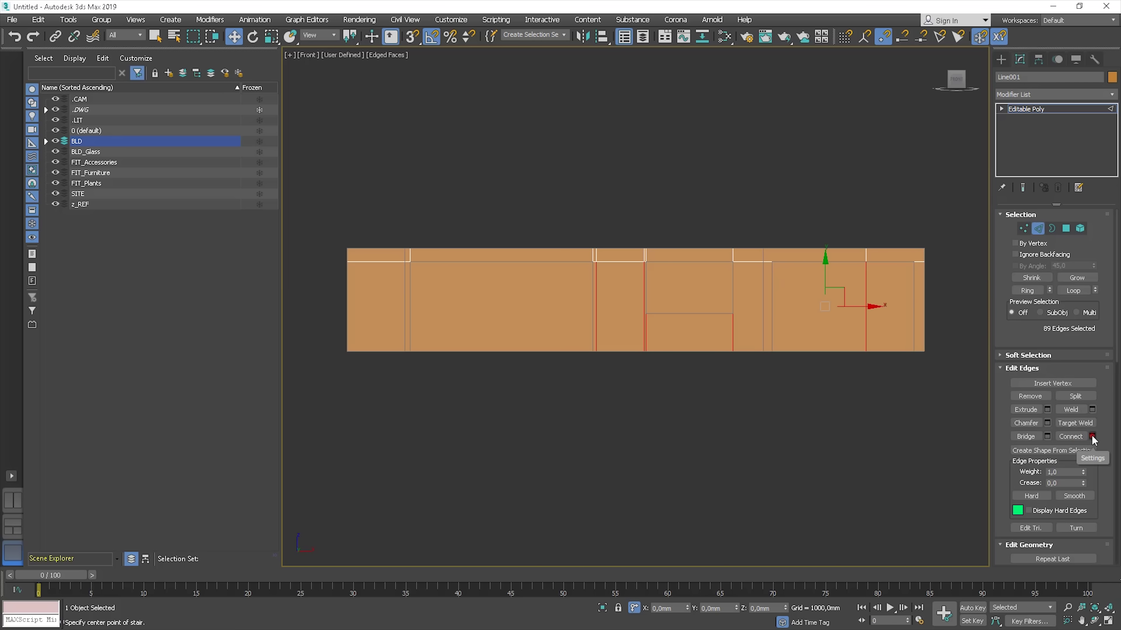
Step: Connect the 89 vertical edges with a horizontal loop at Slide -141 and raise it to Z 2000
{"action": "left_click", "coordinate": [1092, 436]}
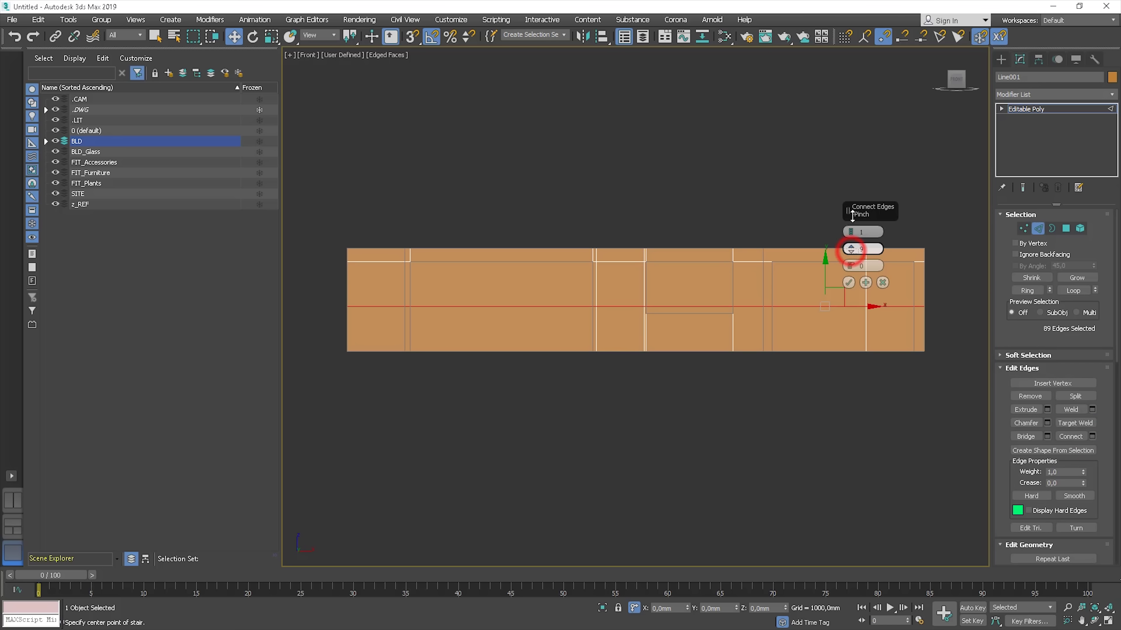
{"action": "left_click_drag", "start_coordinate": [854, 264], "coordinate": [862, 8]}
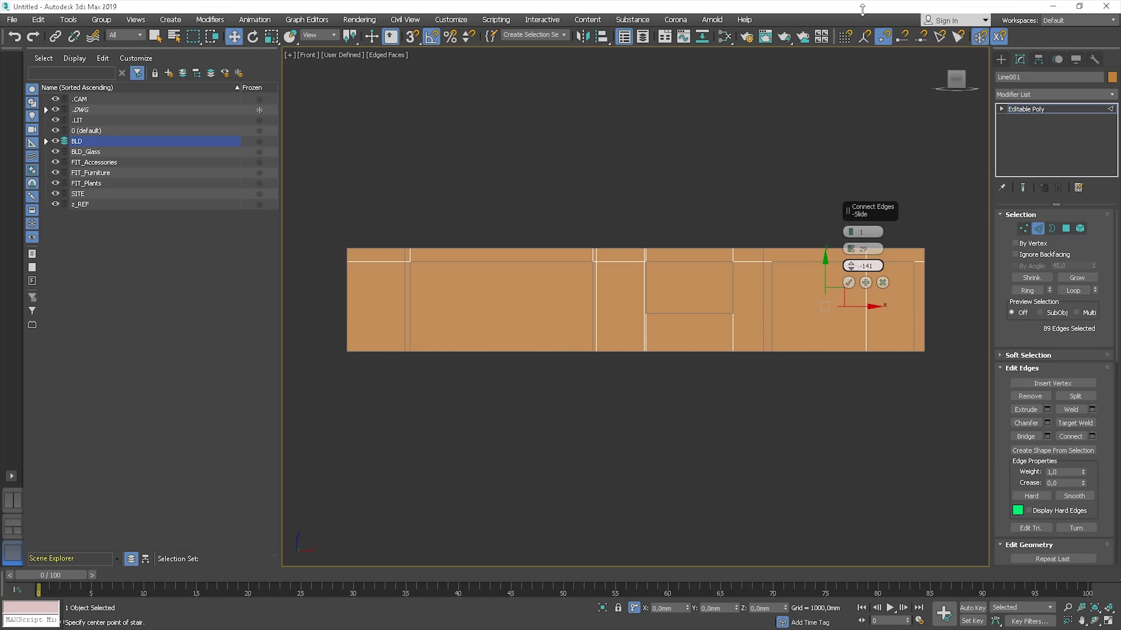
{"action": "left_click", "coordinate": [848, 283]}
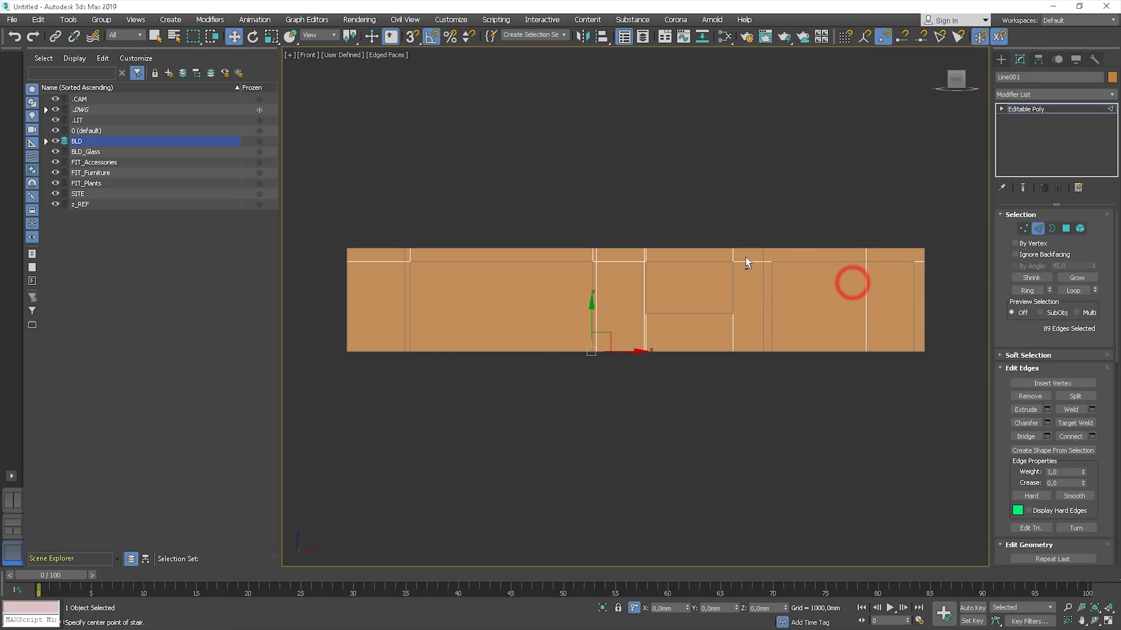
{"action": "middle_click_drag", "start_coordinate": [745, 257], "coordinate": [774, 324], "text": "alt"}
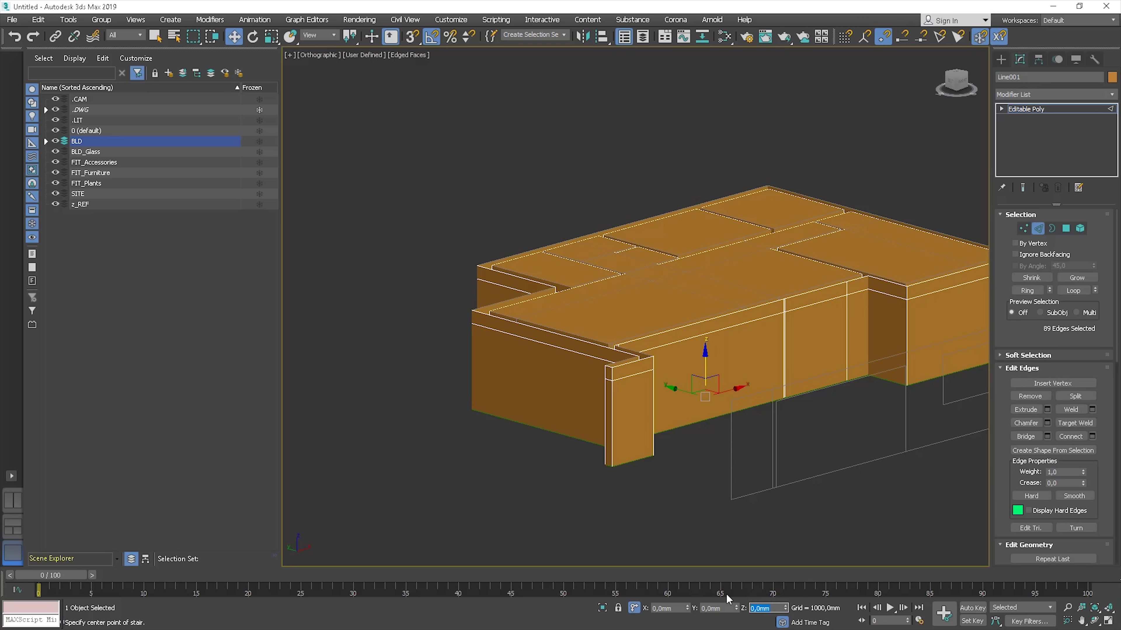
{"action": "type", "text": "2000"}
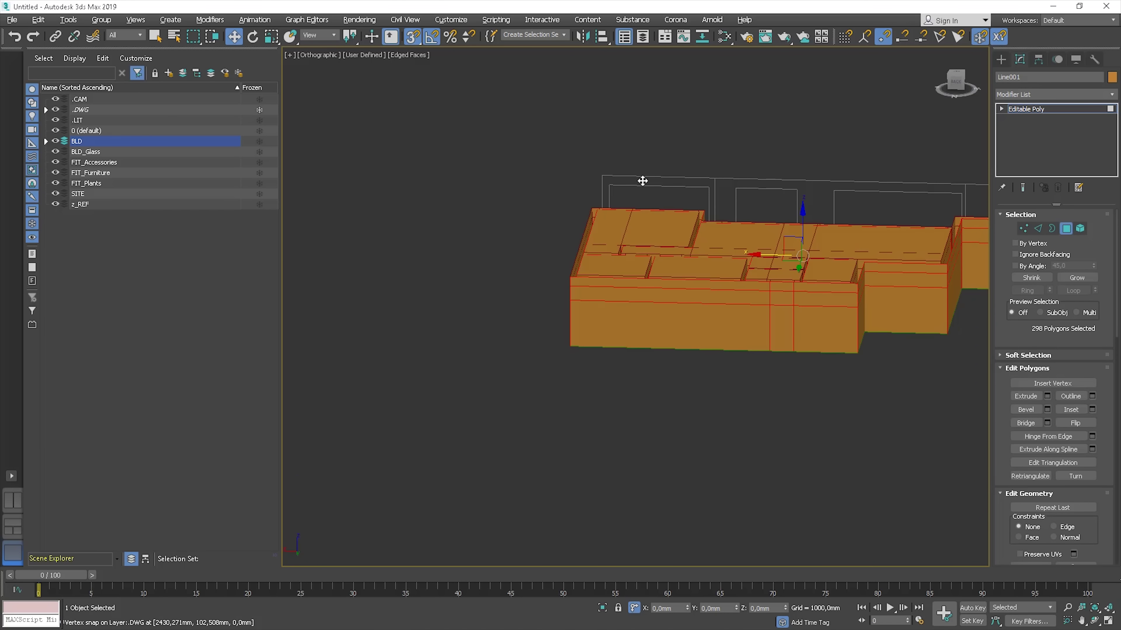
Step: Select the door face and its matching face on the wall's back side, then bridge them
{"action": "left_click", "coordinate": [783, 320]}
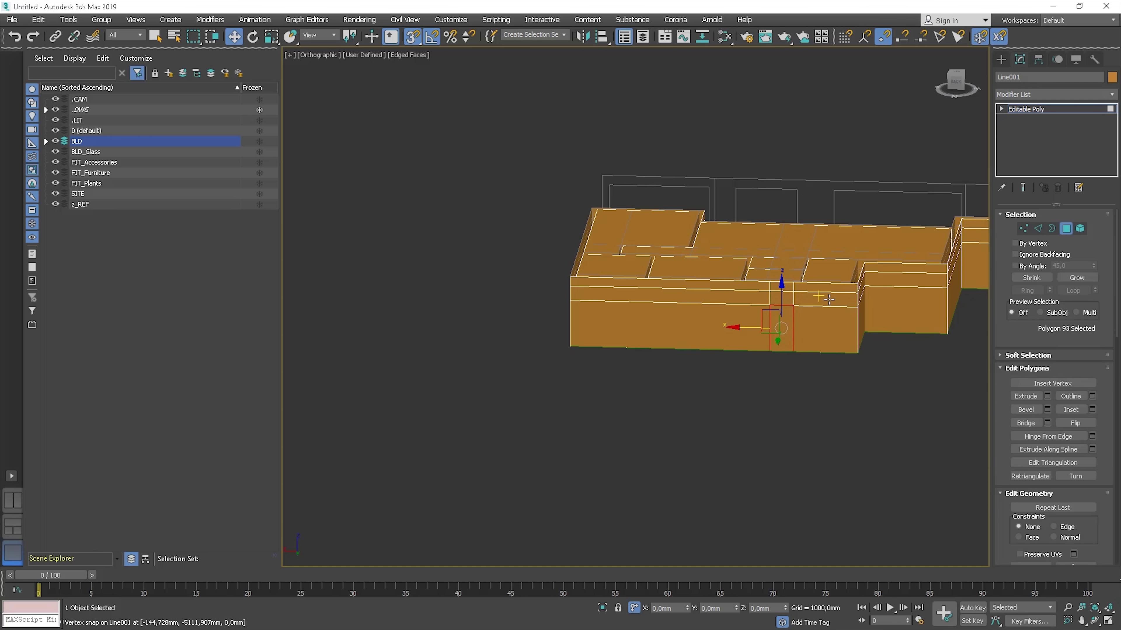
{"action": "scroll", "coordinate": [828, 299], "scroll_direction": "up", "scroll_amount": 6}
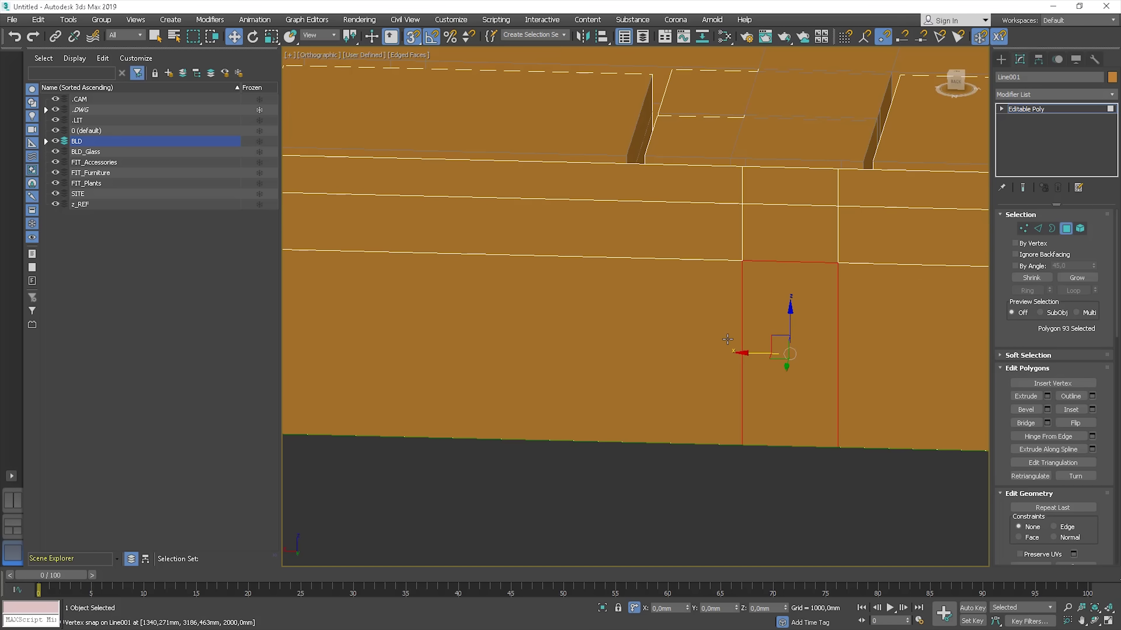
{"action": "key", "text": "F2"}
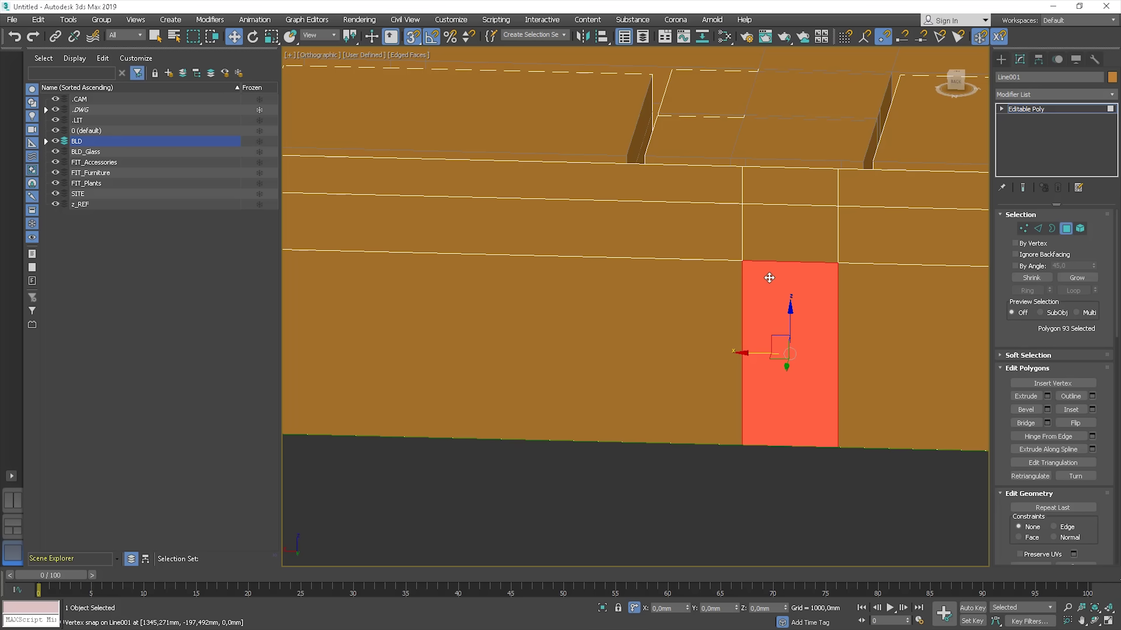
{"action": "key", "text": "F2"}
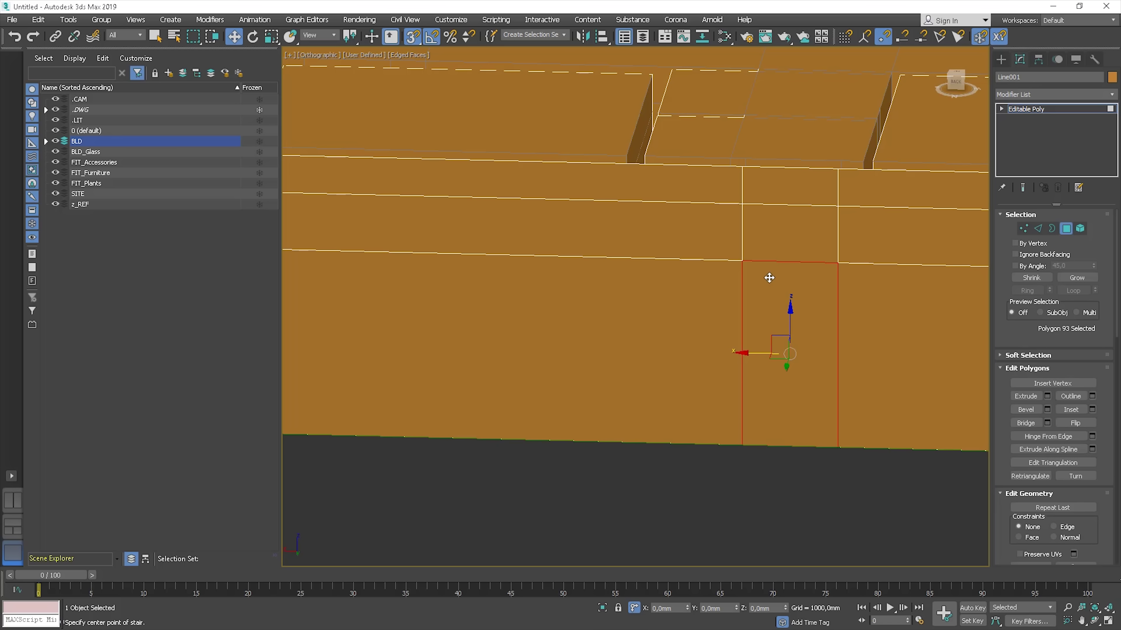
{"action": "key", "text": "F2"}
{"action": "middle_click_drag", "start_coordinate": [769, 277], "coordinate": [669, 300], "text": "alt"}
{"action": "left_click", "coordinate": [792, 305], "text": "ctrl"}
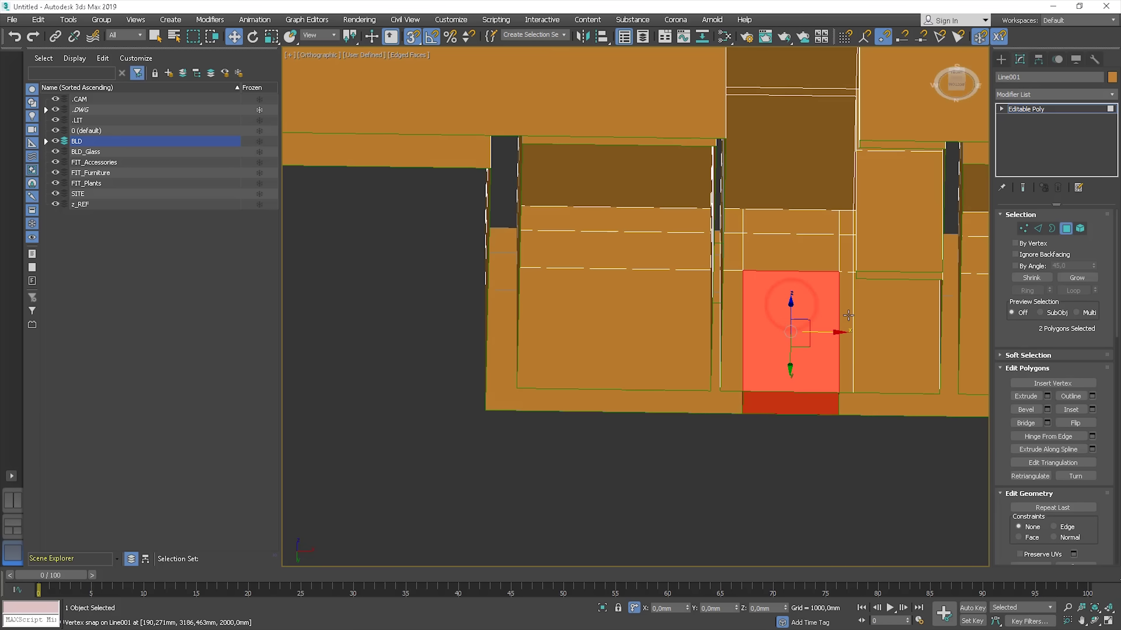
{"action": "middle_click_drag", "start_coordinate": [791, 310], "coordinate": [926, 375], "text": "alt"}
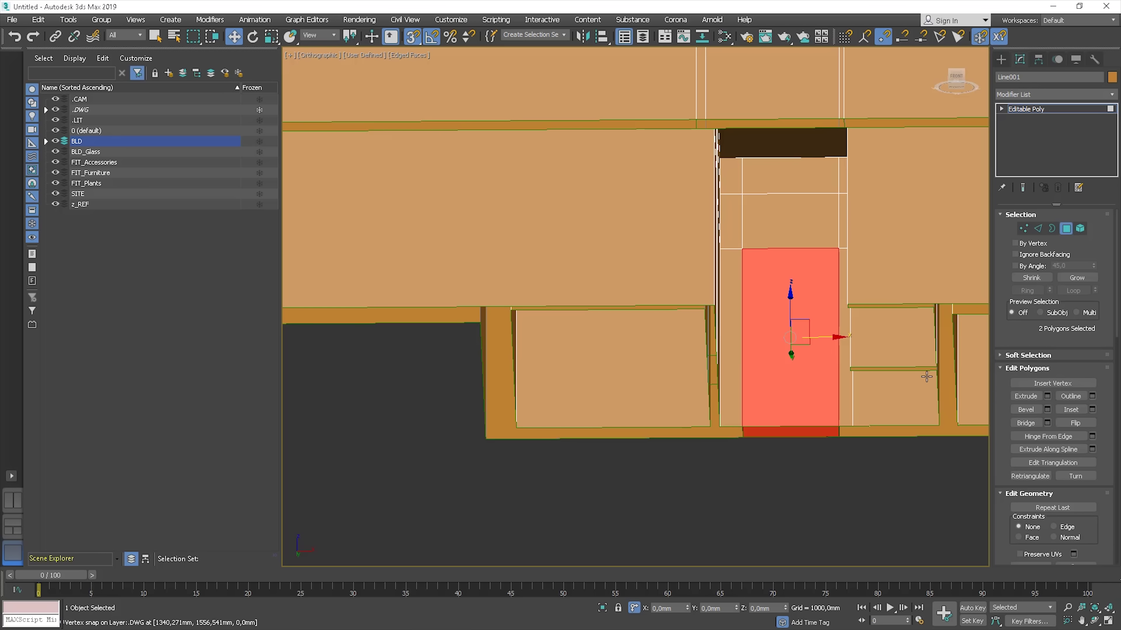
{"action": "left_click", "coordinate": [1027, 423]}
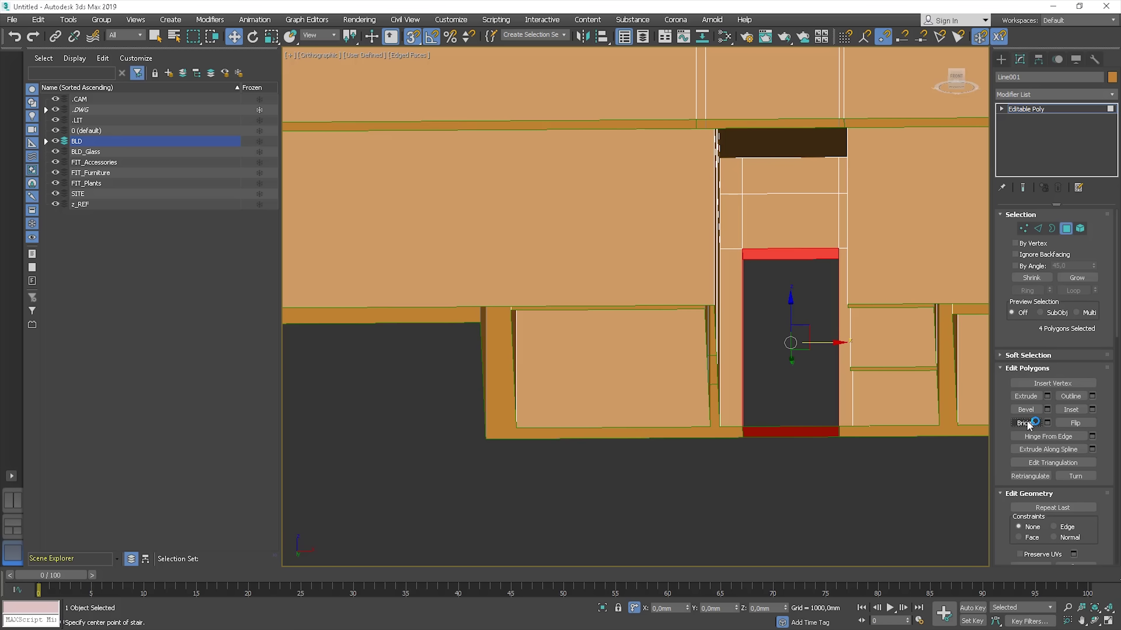
Step: Delete the passage's bottom face and pick the wall face beside the opening
{"action": "middle_click_drag", "start_coordinate": [359, 189], "coordinate": [716, 430], "text": "alt"}
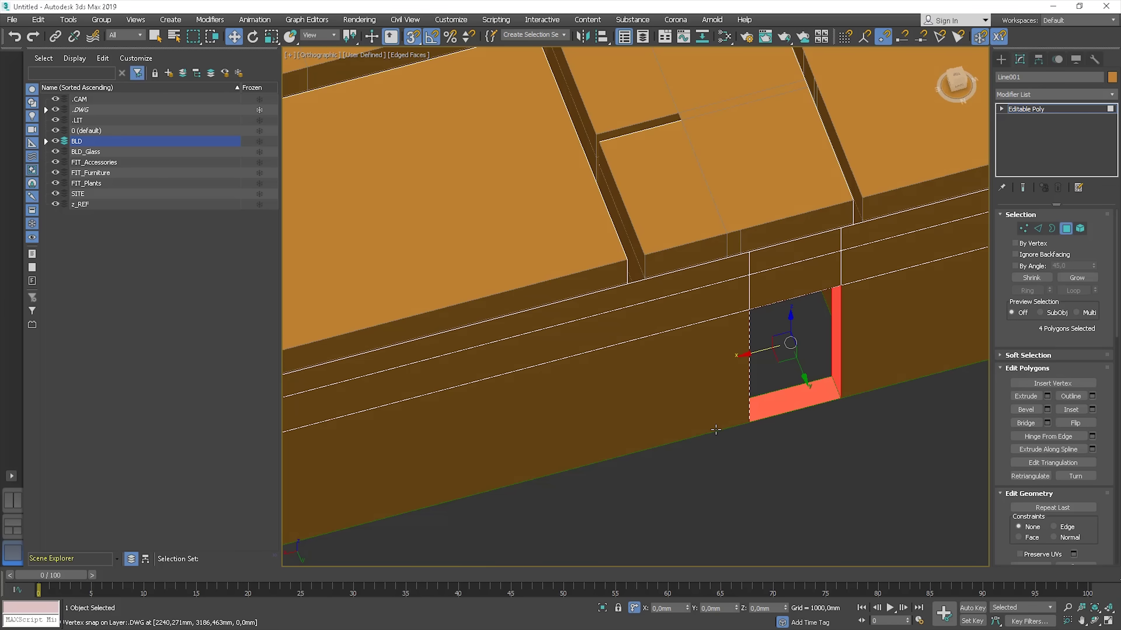
{"action": "left_click", "coordinate": [789, 396]}
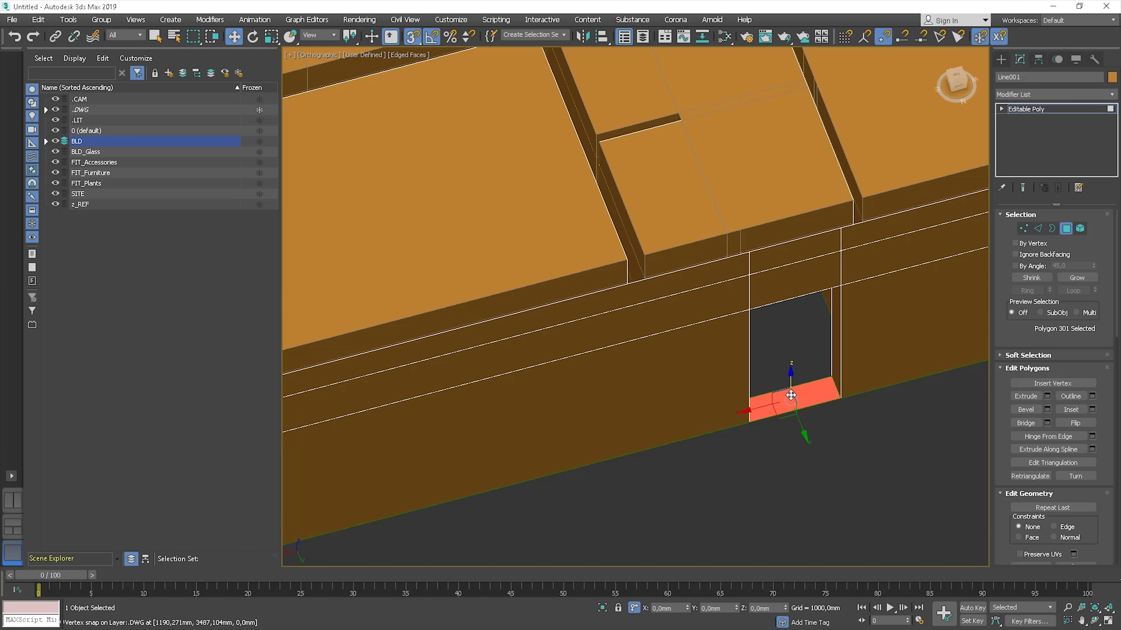
{"action": "key", "text": "Delete"}
{"action": "middle_click_drag", "start_coordinate": [788, 338], "coordinate": [791, 263], "text": "alt"}
{"action": "left_click", "coordinate": [815, 193]}
{"action": "middle_click_drag", "start_coordinate": [815, 193], "coordinate": [846, 160], "text": "alt"}
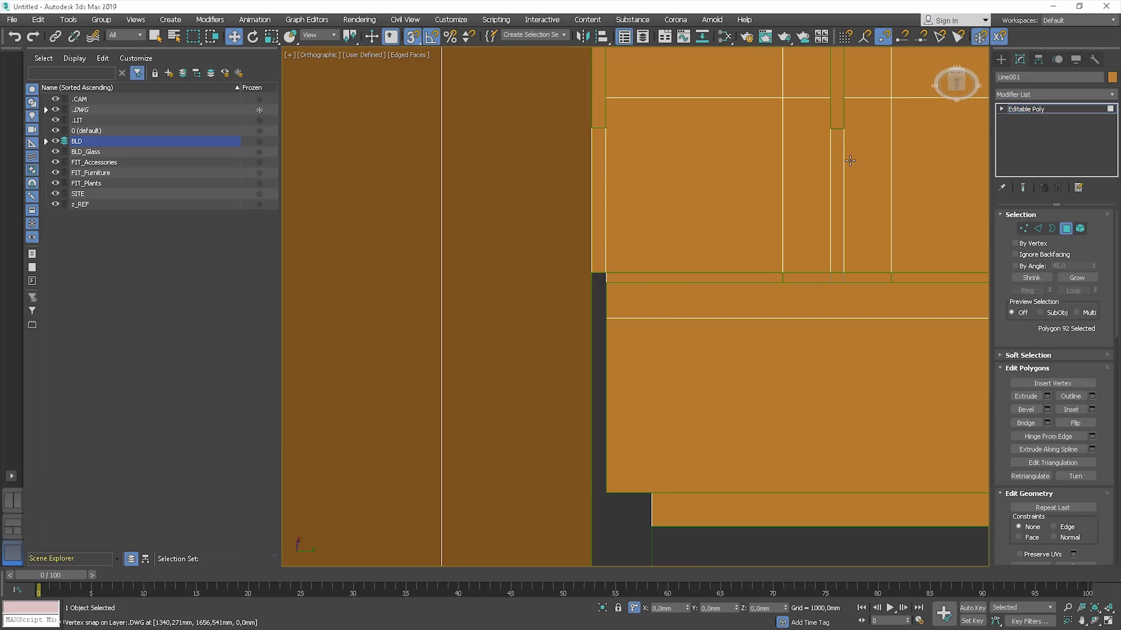
Step: Select a group of adjacent wall faces and bridge them through the wall
{"action": "left_click", "coordinate": [868, 189]}
{"action": "left_click", "coordinate": [837, 199], "text": "ctrl"}
{"action": "left_click", "coordinate": [808, 198], "text": "ctrl"}
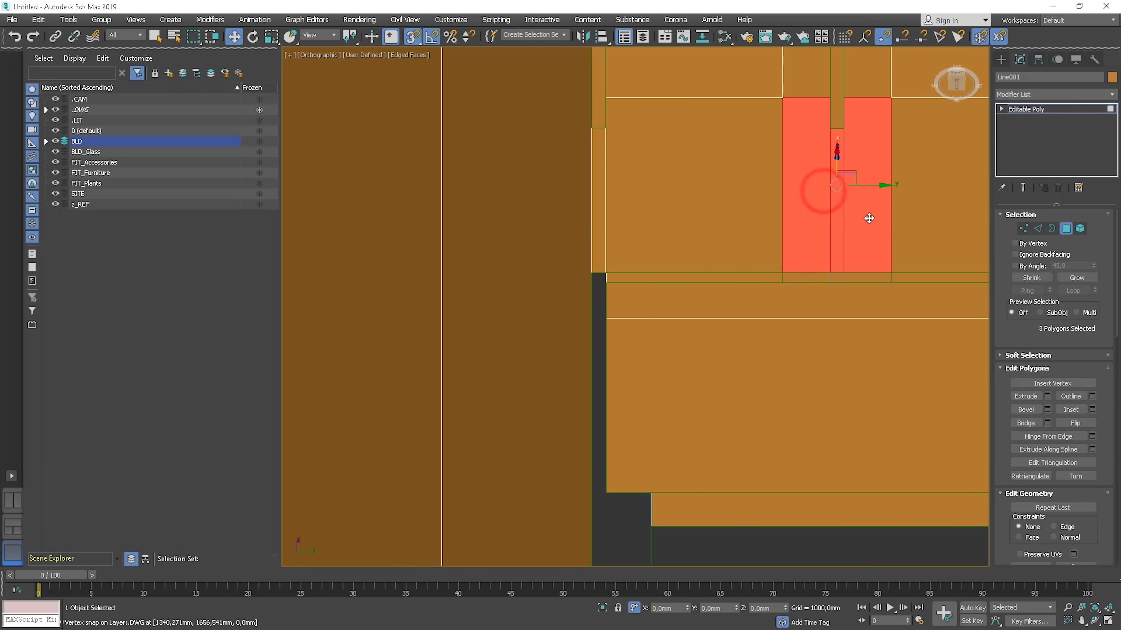
{"action": "middle_click_drag", "start_coordinate": [868, 218], "coordinate": [694, 229], "text": "alt"}
{"action": "left_click", "coordinate": [828, 229], "text": "ctrl"}
{"action": "left_click", "coordinate": [843, 238], "text": "ctrl"}
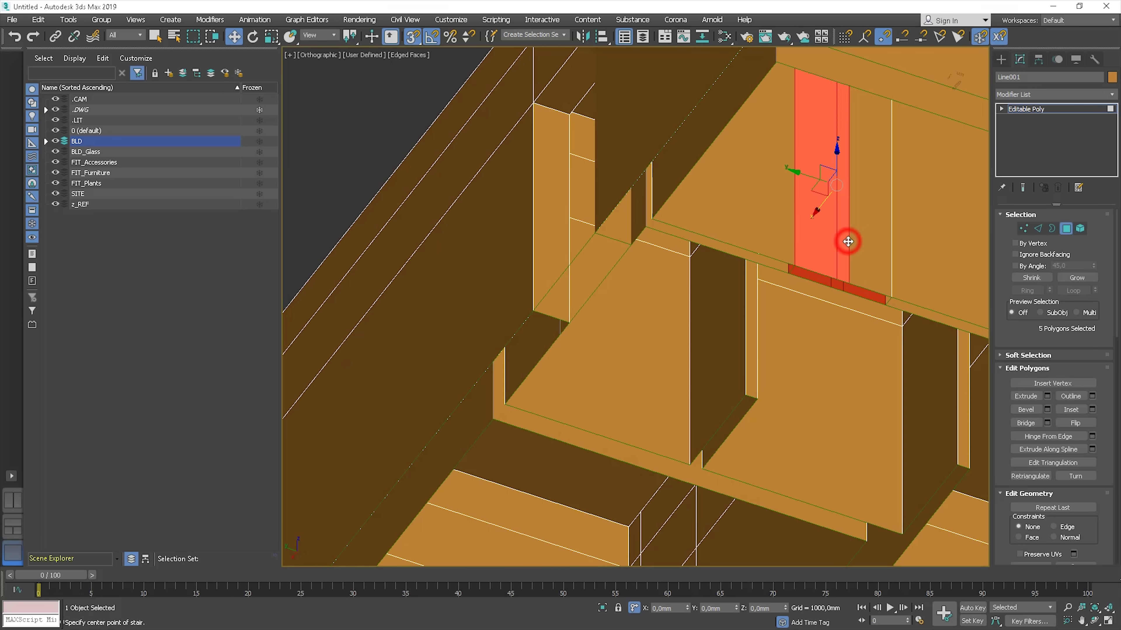
{"action": "left_click", "coordinate": [872, 238], "text": "ctrl"}
{"action": "left_click", "coordinate": [1026, 423]}
{"action": "middle_click_drag", "start_coordinate": [878, 274], "coordinate": [874, 276], "text": "alt"}
Step: Hide the .DWG layer and delete the bridge faces to open the first passage
{"action": "left_click", "coordinate": [844, 286]}
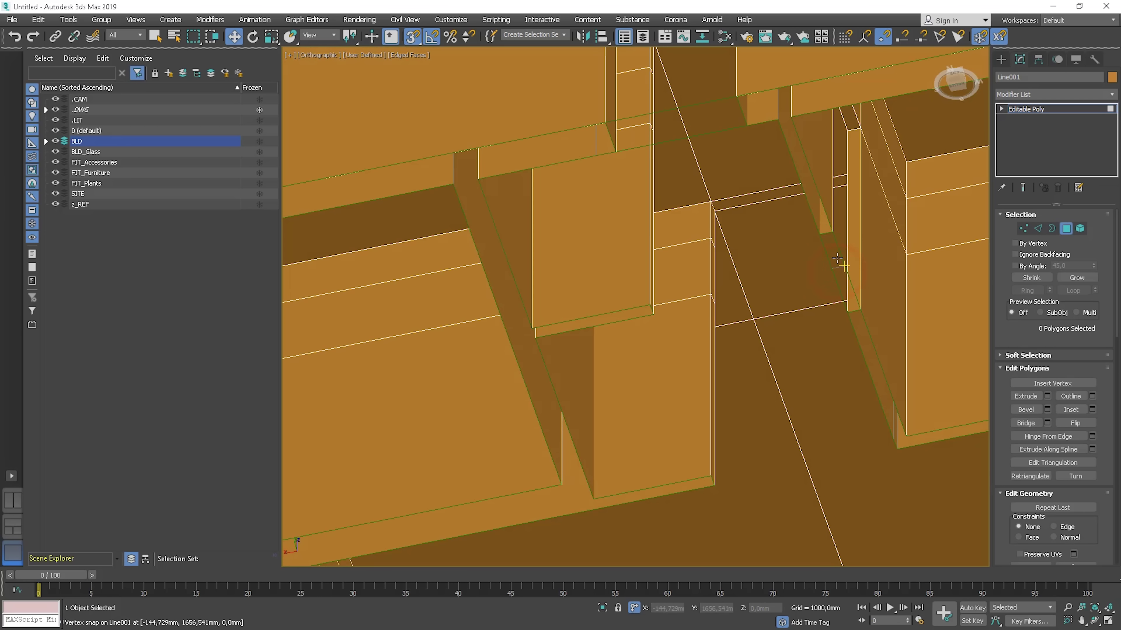
{"action": "left_click", "coordinate": [868, 295]}
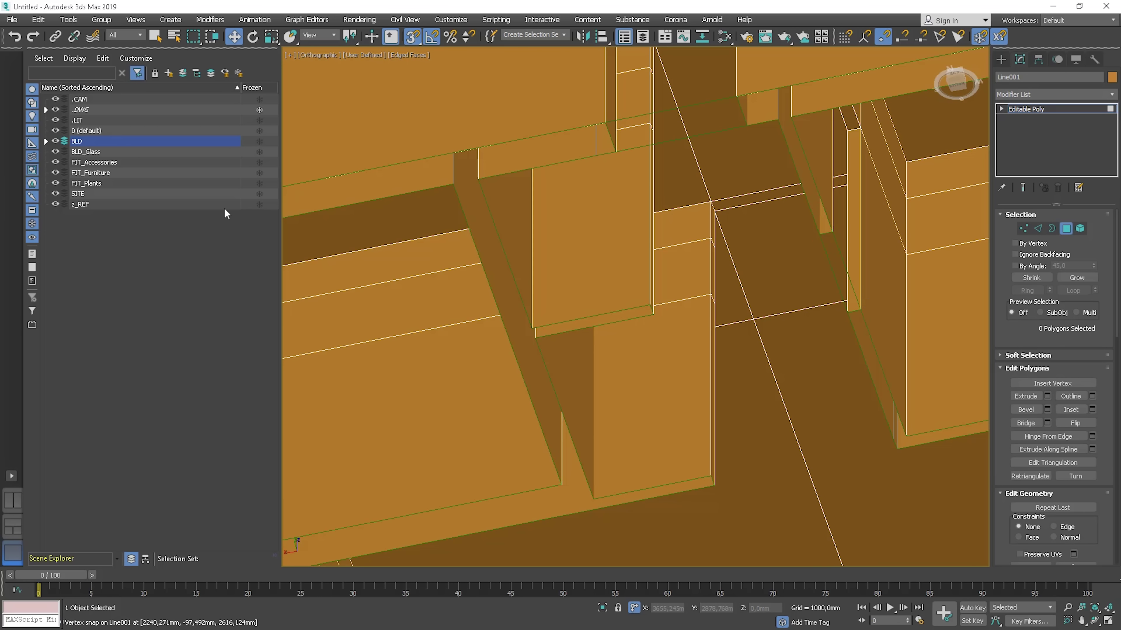
{"action": "left_click", "coordinate": [55, 110]}
{"action": "scroll", "coordinate": [618, 258], "scroll_direction": "down", "scroll_amount": 5}
{"action": "middle_click_drag", "start_coordinate": [838, 283], "coordinate": [580, 282], "text": "alt"}
{"action": "middle_click_drag", "start_coordinate": [624, 300], "coordinate": [600, 334], "text": "alt"}
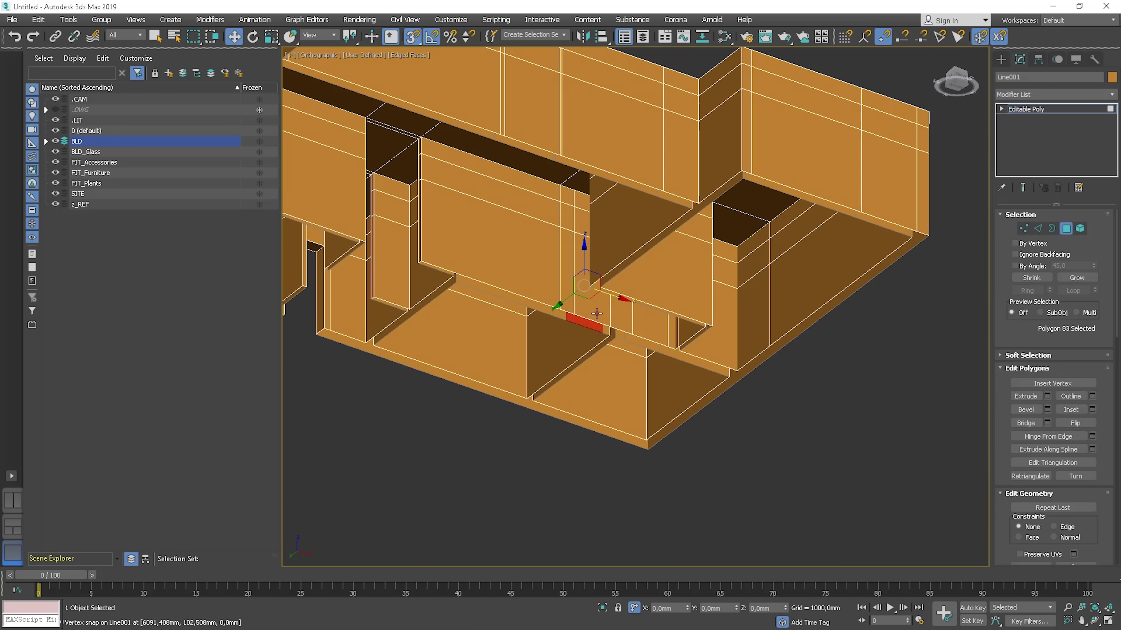
{"action": "left_click", "coordinate": [600, 334], "text": "ctrl"}
{"action": "key", "text": "Delete"}
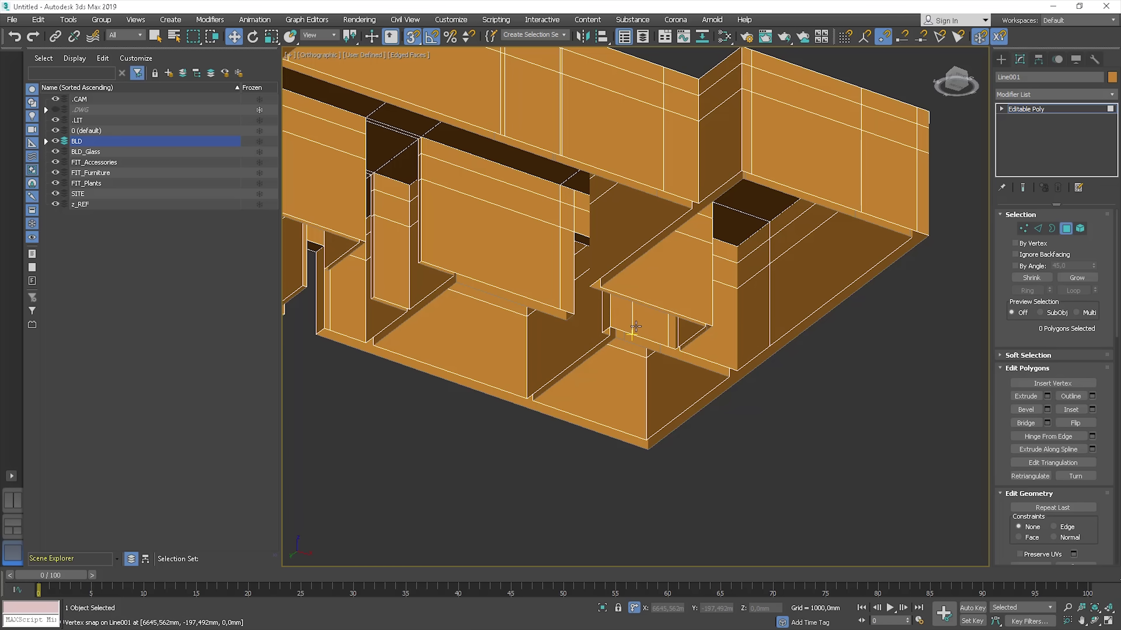
Step: Bridge the facing wall polygons at the next two gaps and delete the bridge faces
{"action": "left_click", "coordinate": [652, 332]}
{"action": "left_click", "coordinate": [1026, 423]}
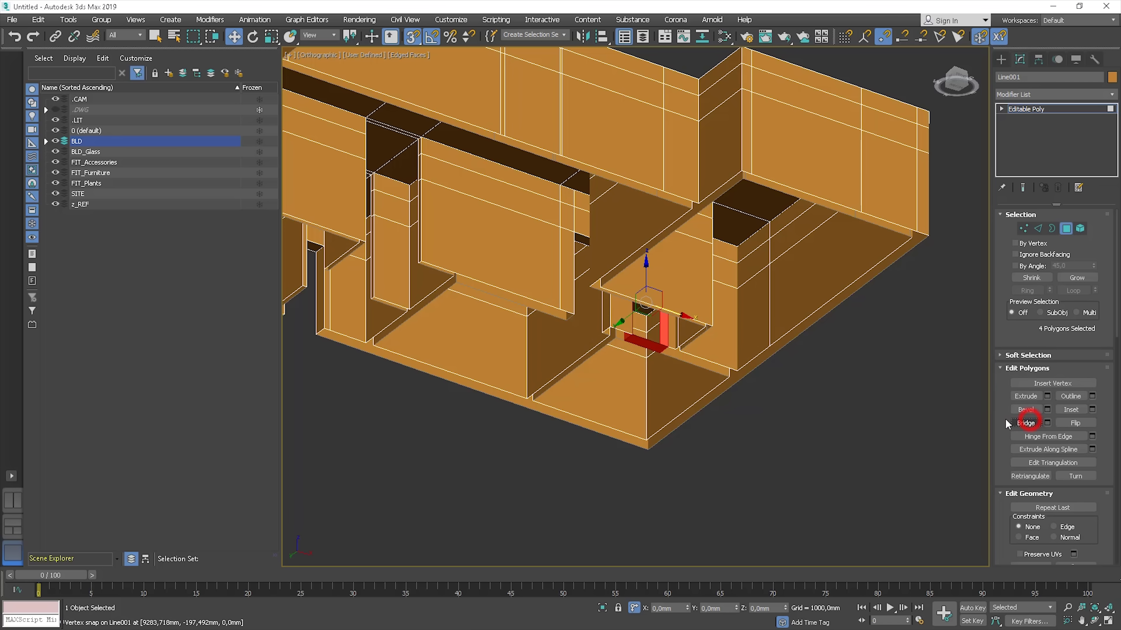
{"action": "key", "text": "Delete"}
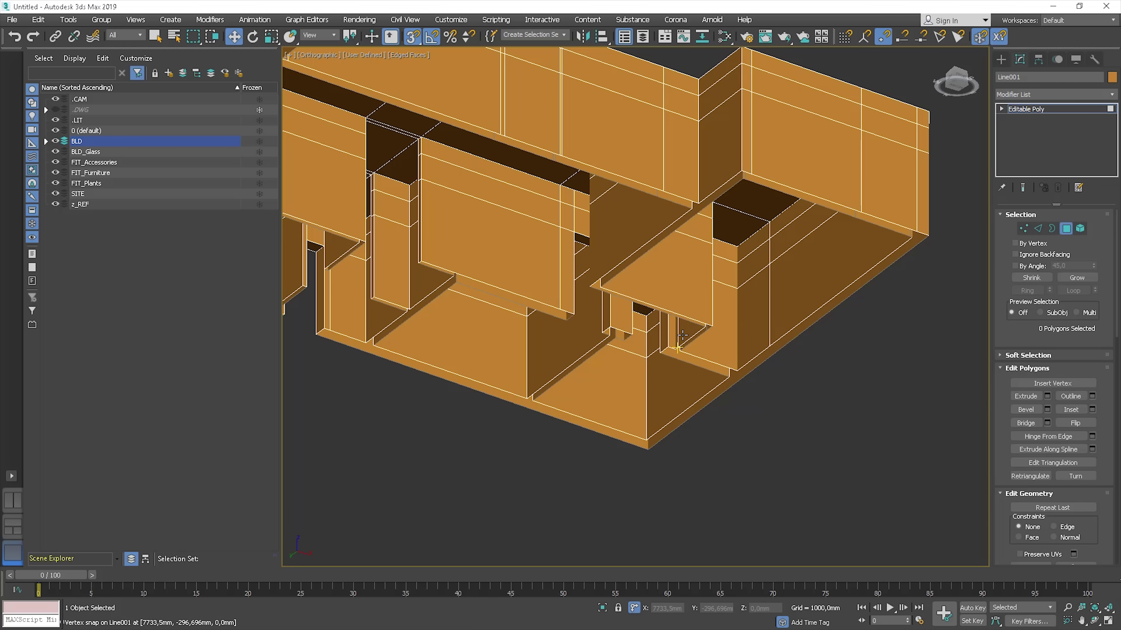
{"action": "left_click", "coordinate": [686, 331]}
{"action": "middle_click_drag", "start_coordinate": [686, 332], "coordinate": [588, 308], "text": "alt"}
{"action": "left_click", "coordinate": [698, 312], "text": "ctrl"}
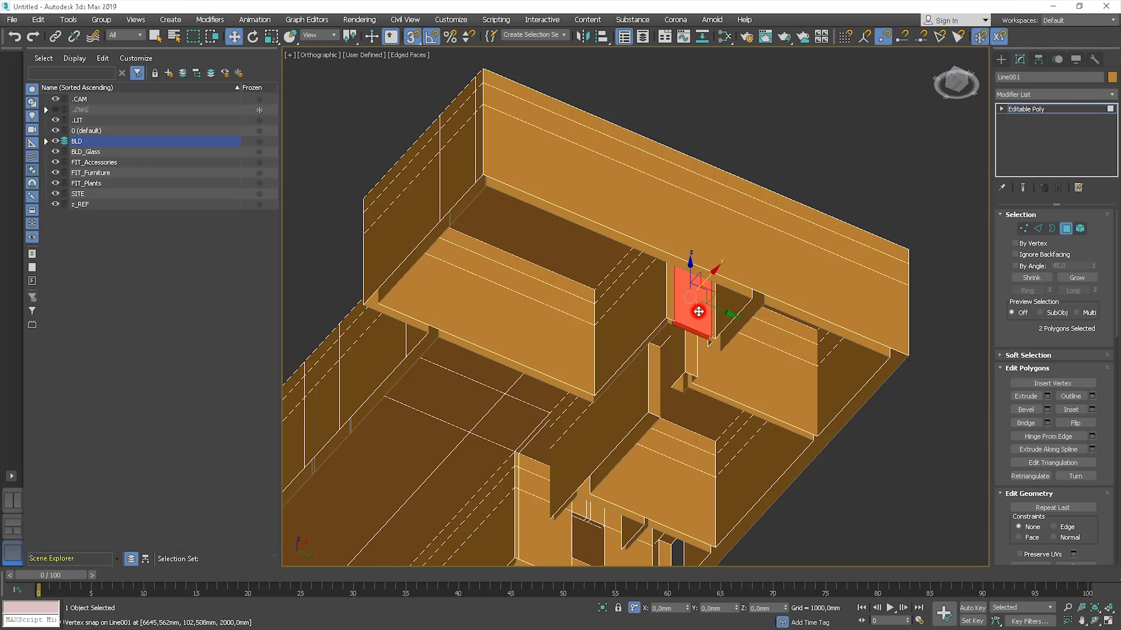
{"action": "left_click", "coordinate": [1026, 422]}
{"action": "key", "text": "Delete"}
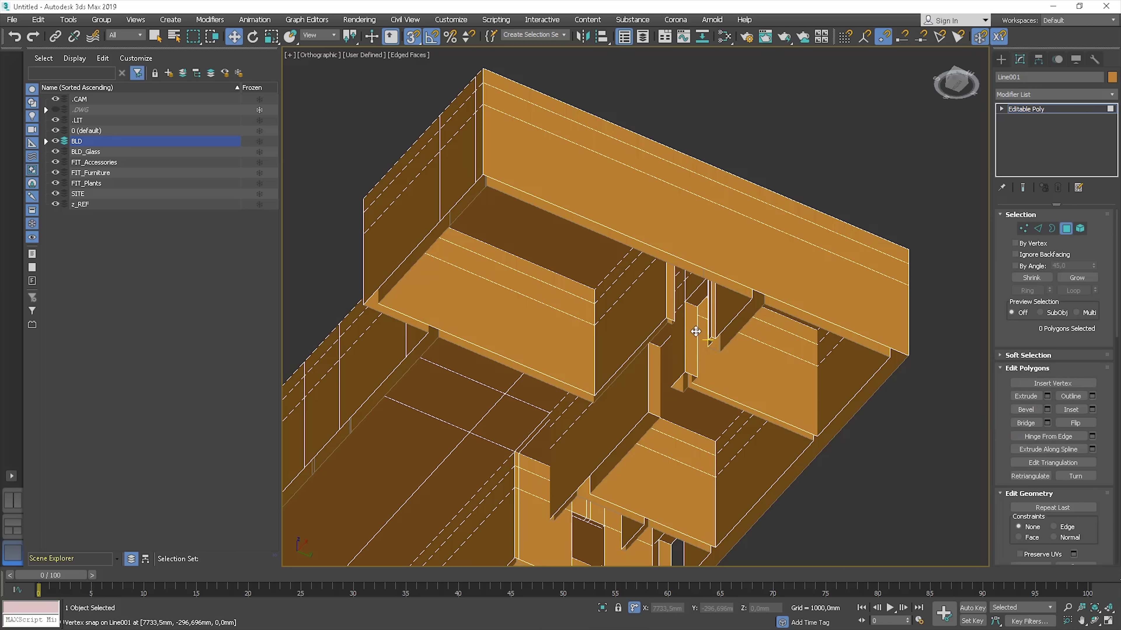
{"action": "scroll", "coordinate": [707, 278], "scroll_direction": "down", "scroll_amount": 10}
{"action": "middle_click_drag", "start_coordinate": [707, 278], "coordinate": [566, 311], "text": "alt"}
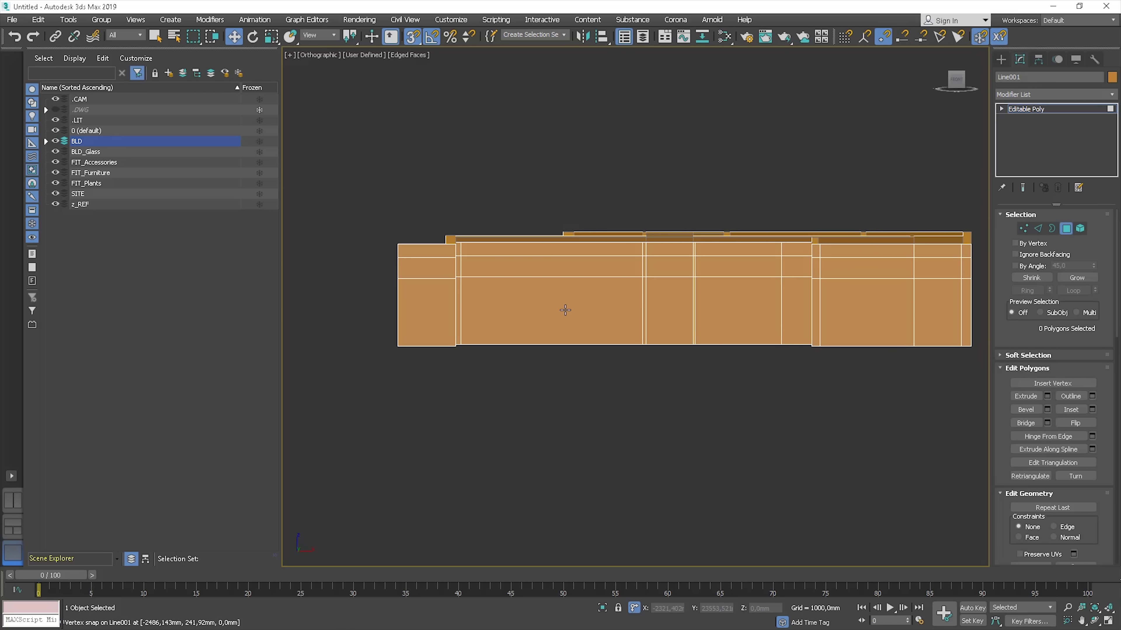
Step: Bridge the lower and upper front facade polygons to the opposite wall faces, opening the first wide gap
{"action": "left_click", "coordinate": [562, 309]}
{"action": "left_click", "coordinate": [579, 266], "text": "ctrl"}
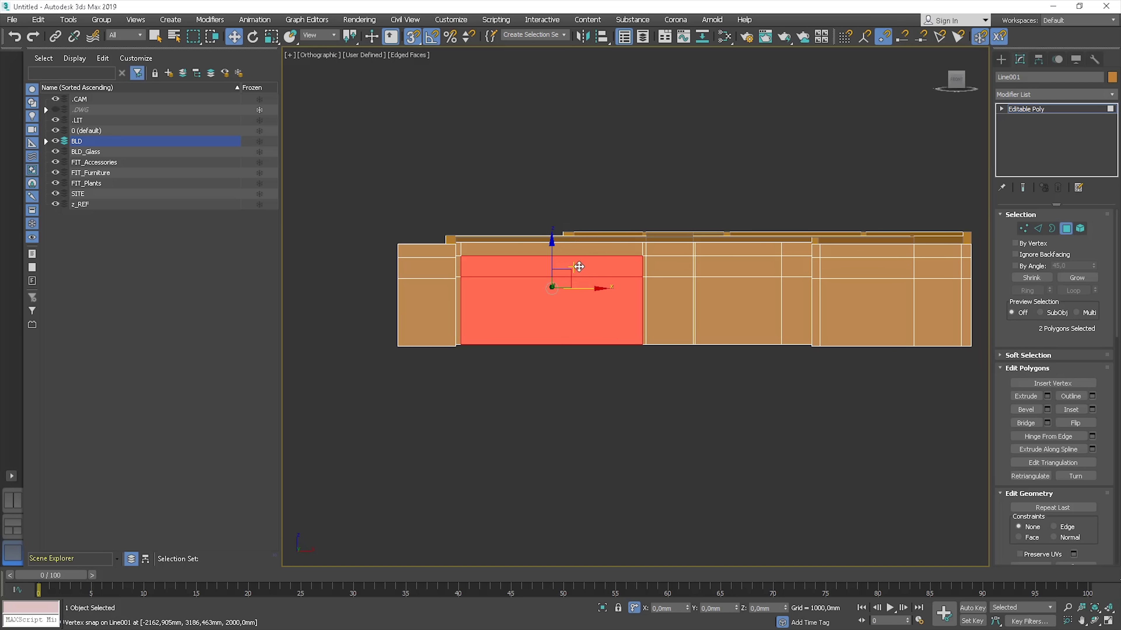
{"action": "left_click", "coordinate": [55, 110]}
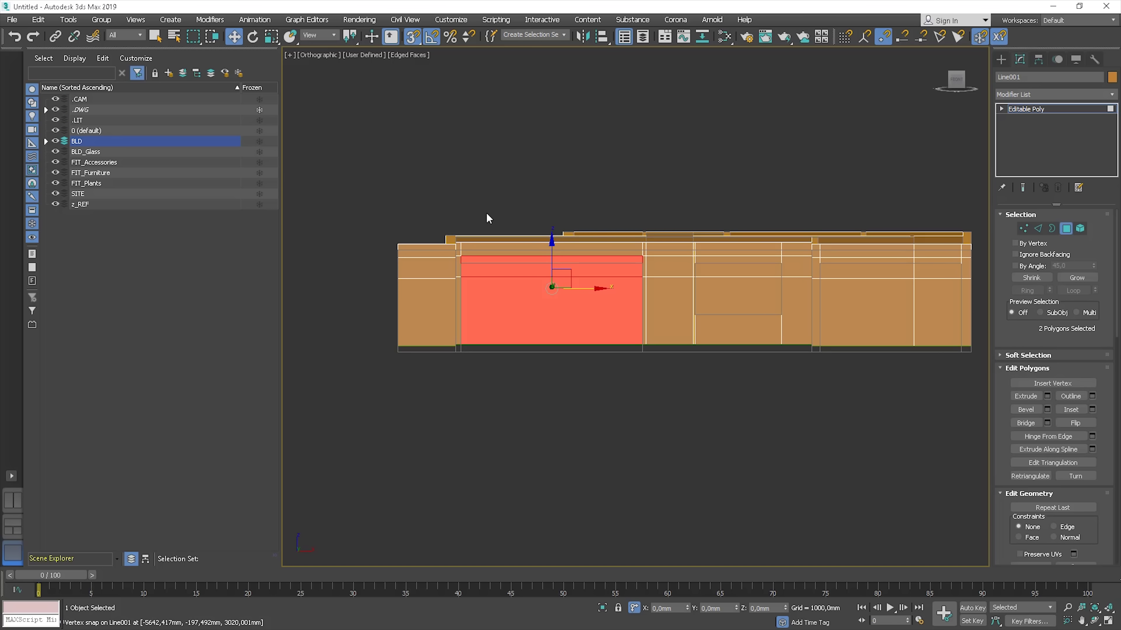
{"action": "key", "text": "z"}
{"action": "key", "text": "f"}
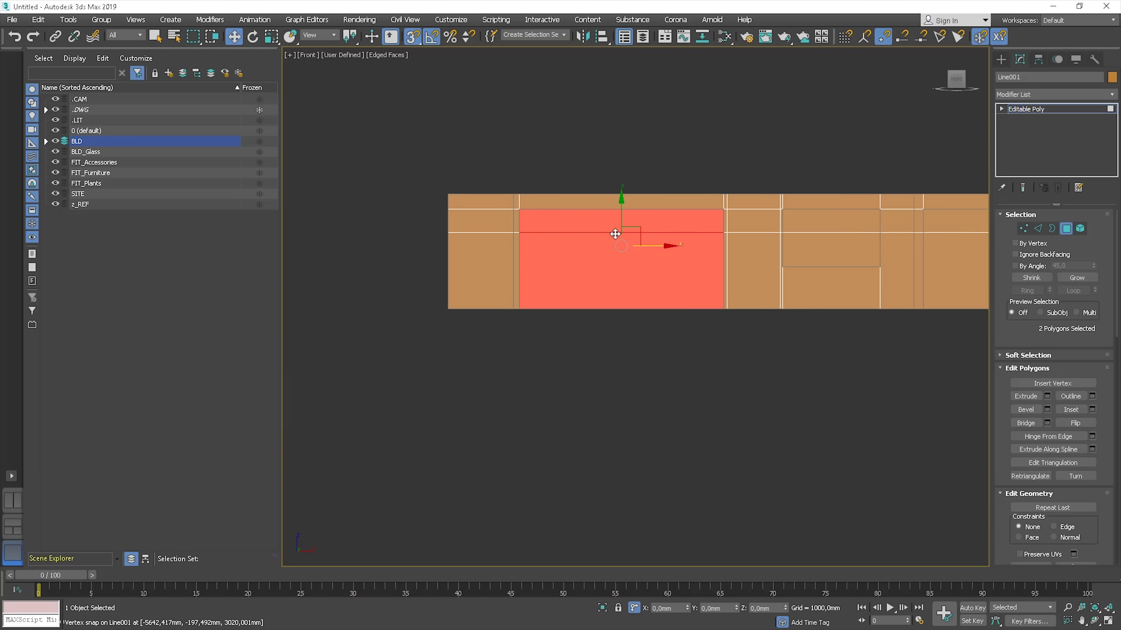
{"action": "left_click", "coordinate": [55, 110]}
{"action": "left_click", "coordinate": [55, 110]}
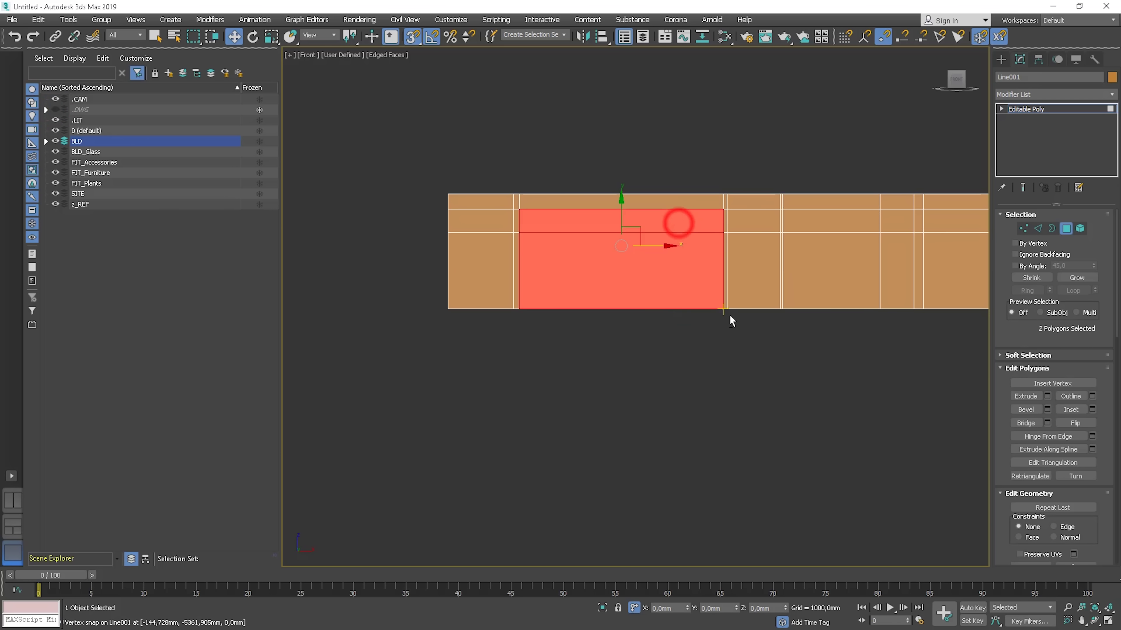
{"action": "middle_click_drag", "start_coordinate": [731, 317], "coordinate": [595, 258], "text": "alt"}
{"action": "left_click", "coordinate": [573, 215], "text": "ctrl"}
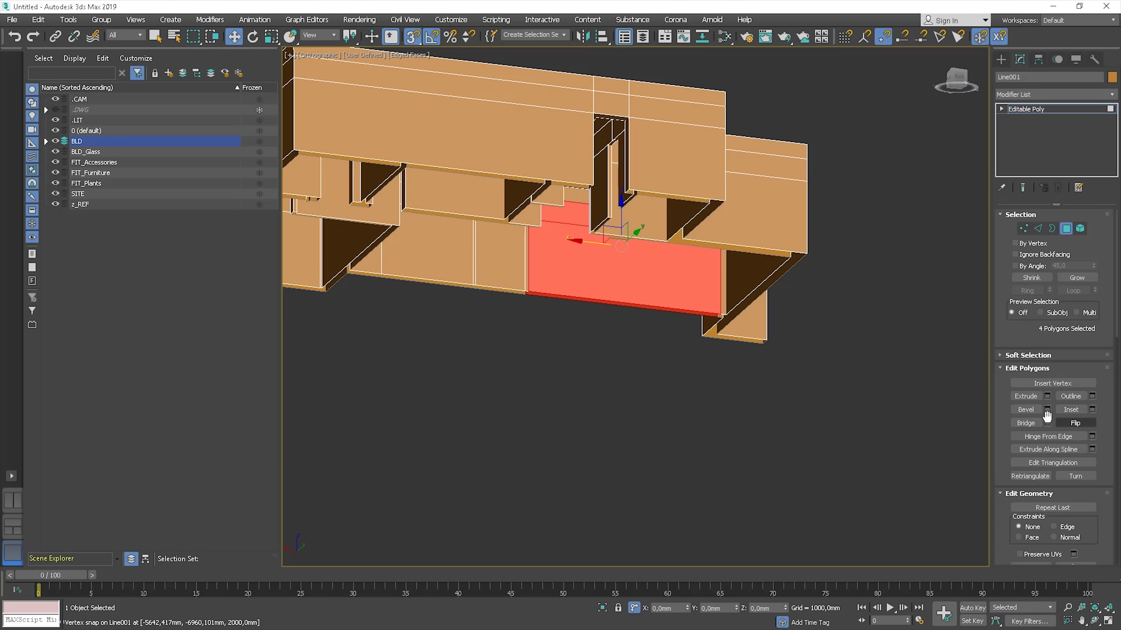
{"action": "left_click", "coordinate": [1025, 423]}
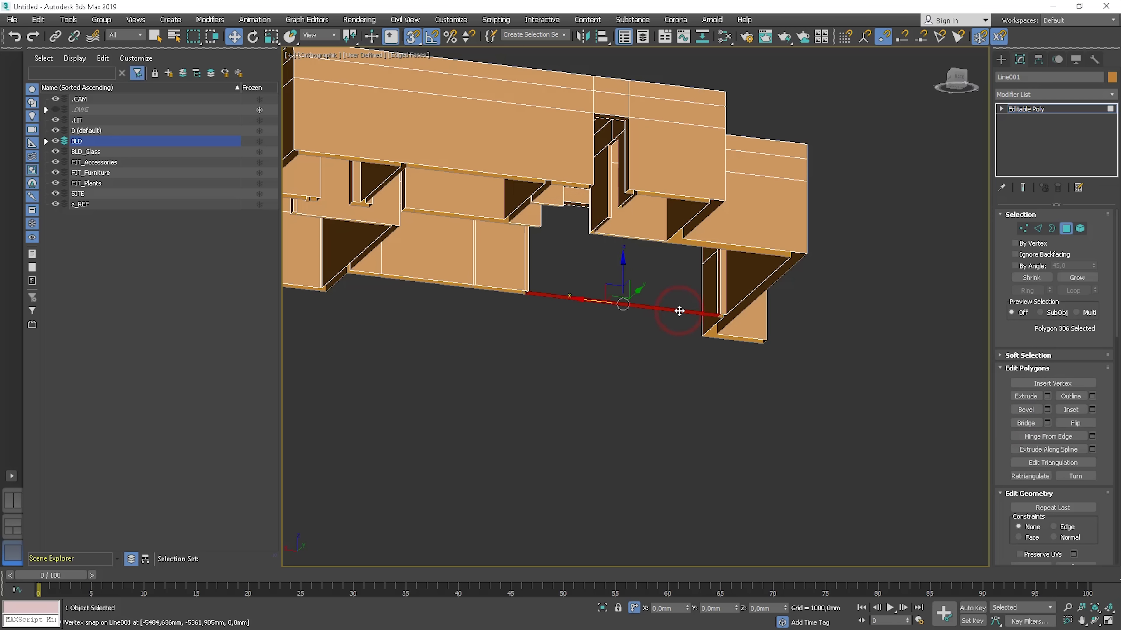
Step: Bridge the next facade polygon through the wall for a second opening, then clear the selection
{"action": "middle_click_drag", "start_coordinate": [675, 311], "coordinate": [823, 348], "text": "alt"}
{"action": "left_click", "coordinate": [758, 238]}
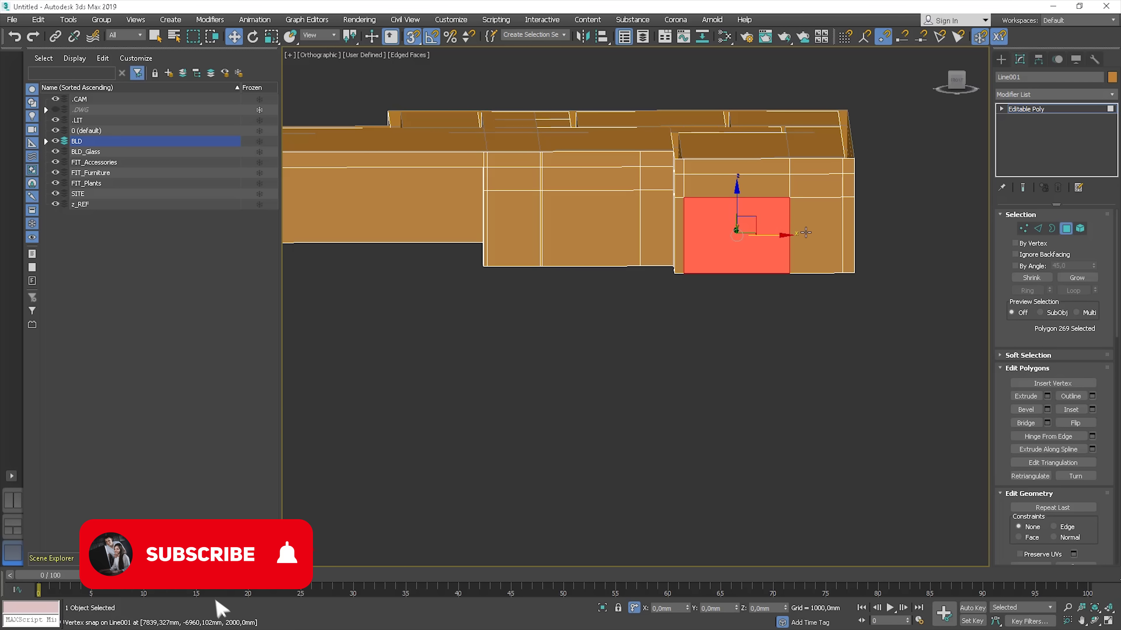
{"action": "middle_click_drag", "start_coordinate": [806, 233], "coordinate": [790, 208], "text": "alt"}
{"action": "key", "text": "ctrl+z"}
{"action": "left_click", "coordinate": [1025, 423]}
{"action": "middle_click_drag", "start_coordinate": [776, 265], "coordinate": [801, 309], "text": "alt"}
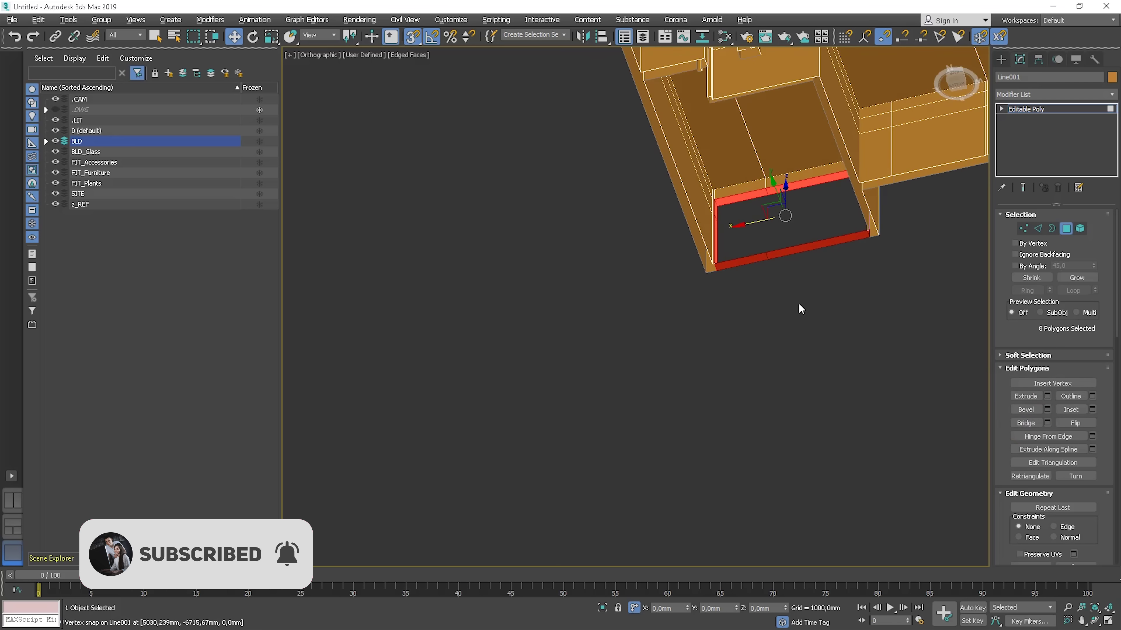
{"action": "left_click", "coordinate": [757, 250]}
Step: Connect the facade's vertical edges with one horizontal edge loop and raise it to sill height
{"action": "key", "text": "f"}
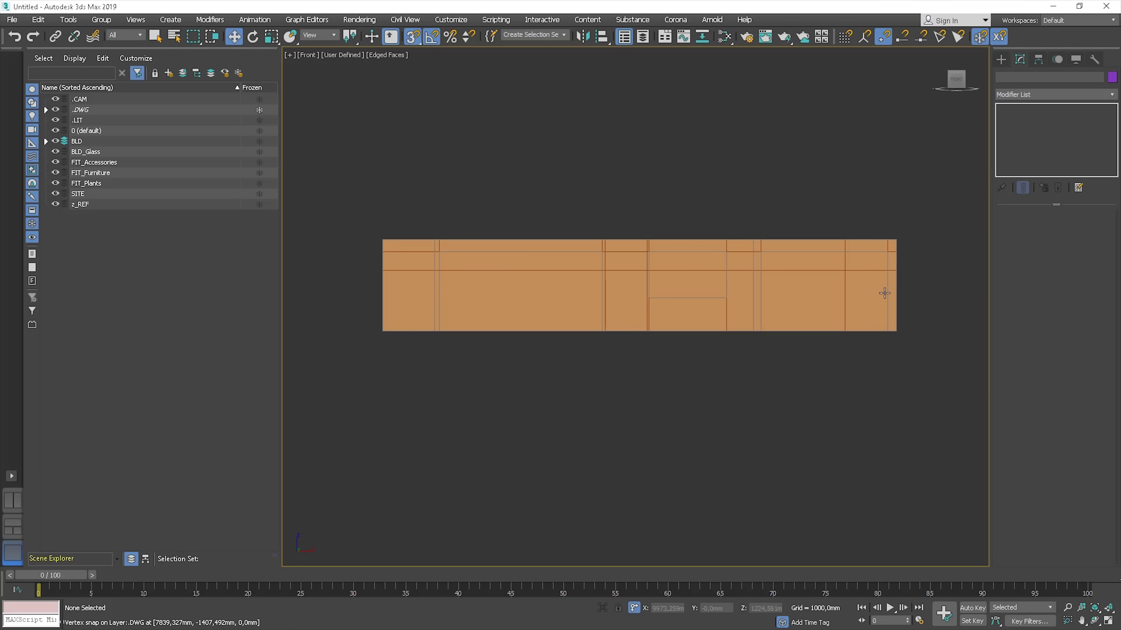
{"action": "left_click", "coordinate": [856, 292]}
{"action": "left_click", "coordinate": [1038, 228]}
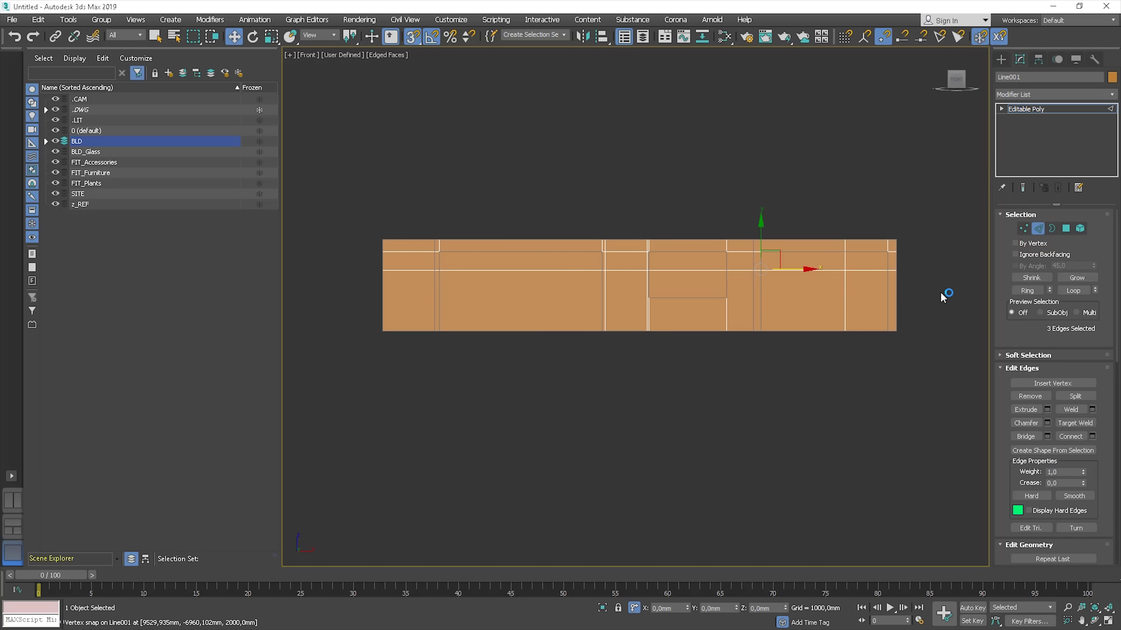
{"action": "left_click_drag", "start_coordinate": [442, 293], "coordinate": [345, 310]}
{"action": "middle_click_drag", "start_coordinate": [345, 310], "coordinate": [470, 345], "text": "alt"}
{"action": "key", "text": "f"}
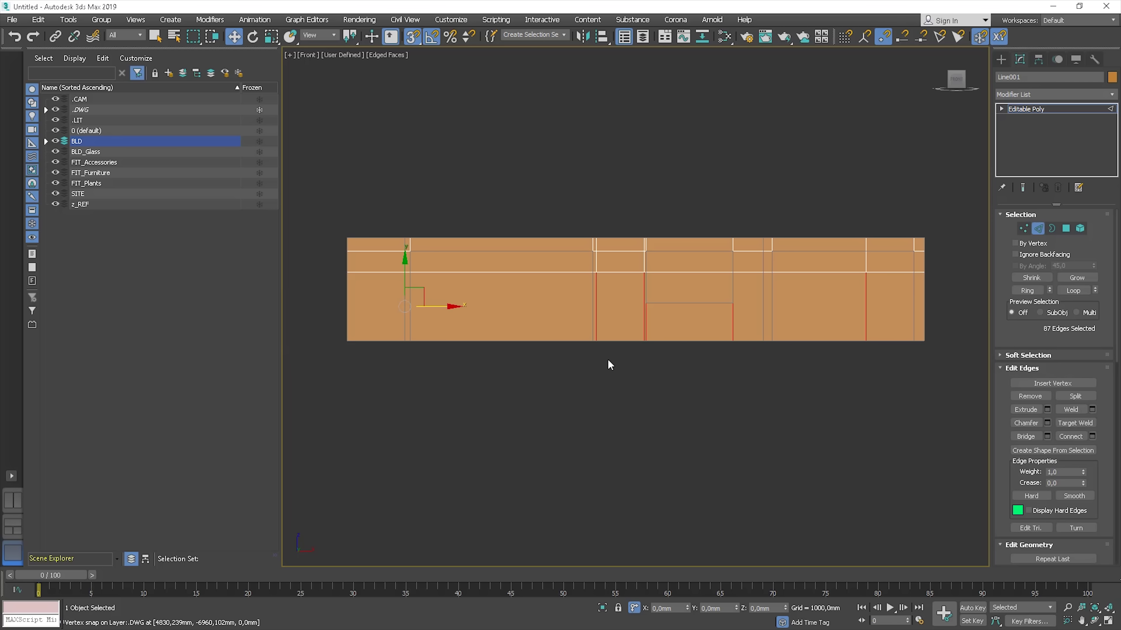
{"action": "left_click", "coordinate": [1092, 436]}
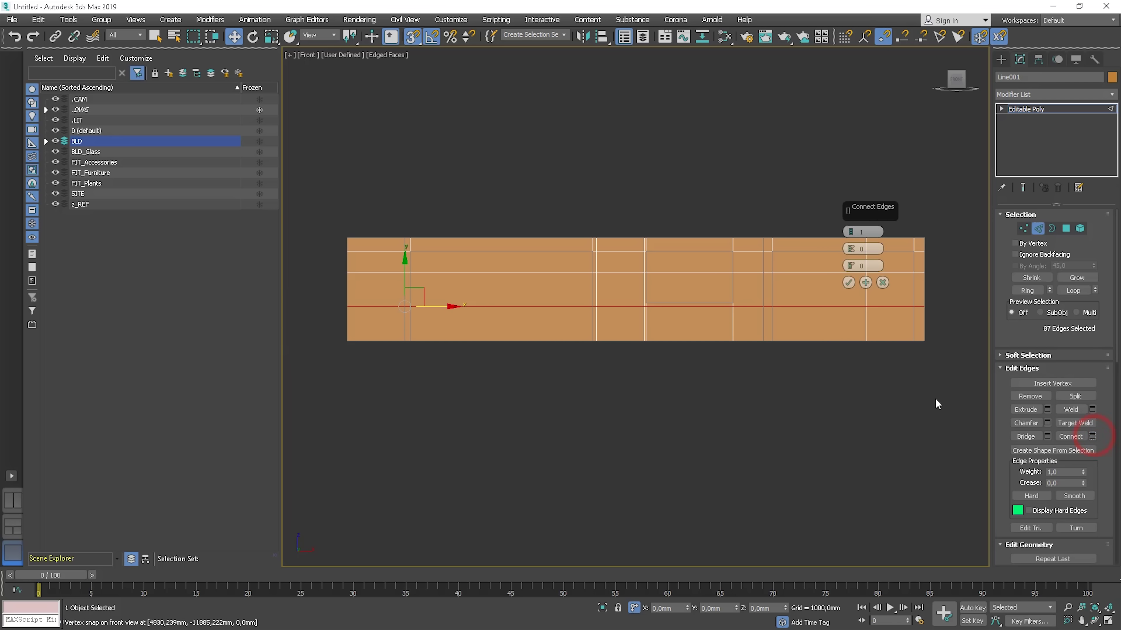
{"action": "left_click", "coordinate": [848, 283]}
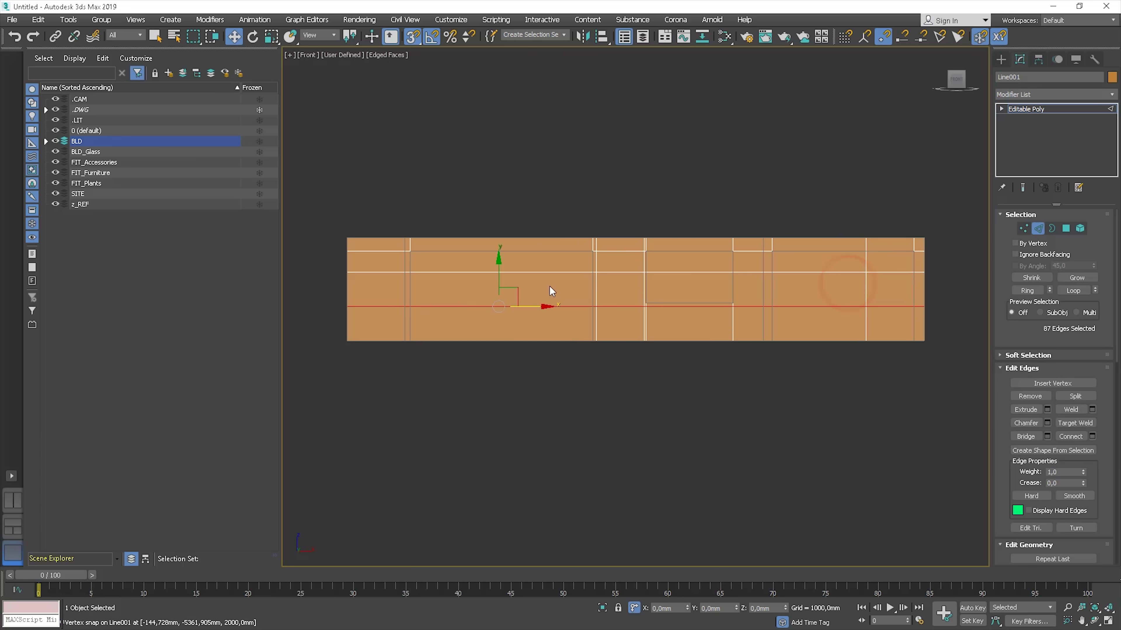
{"action": "left_click_drag", "start_coordinate": [505, 286], "coordinate": [653, 302]}
{"action": "middle_click_drag", "start_coordinate": [653, 303], "coordinate": [706, 340], "text": "alt"}
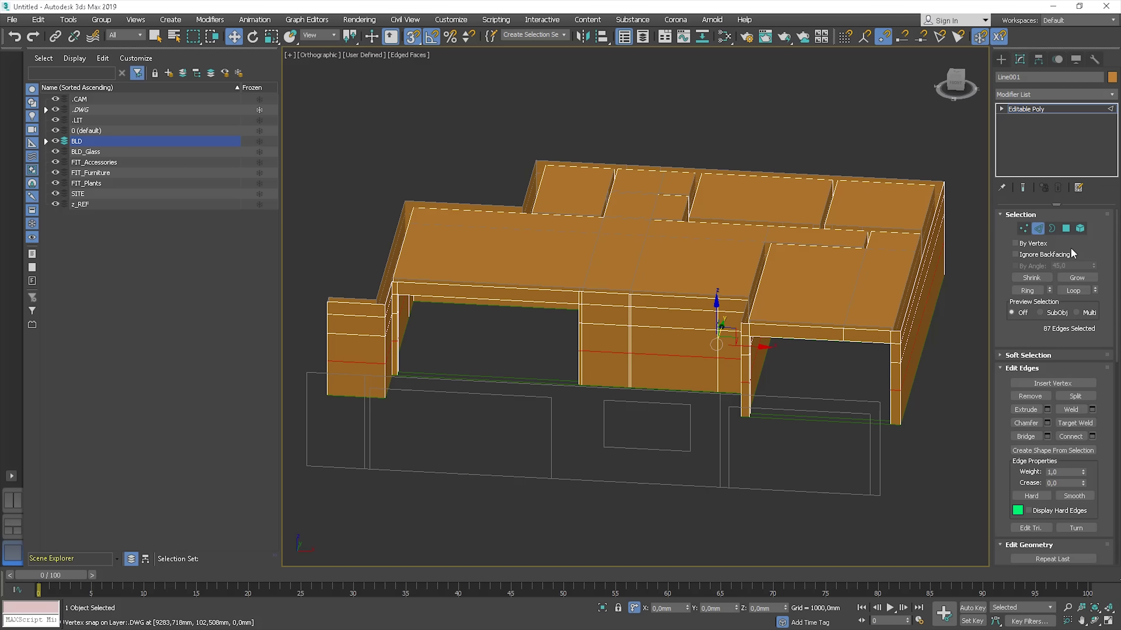
Step: Select the window face and its matching face on the other side of the wall to bridge a window opening
{"action": "left_click", "coordinate": [1072, 230]}
{"action": "left_click", "coordinate": [678, 337]}
{"action": "left_click", "coordinate": [678, 311], "text": "ctrl"}
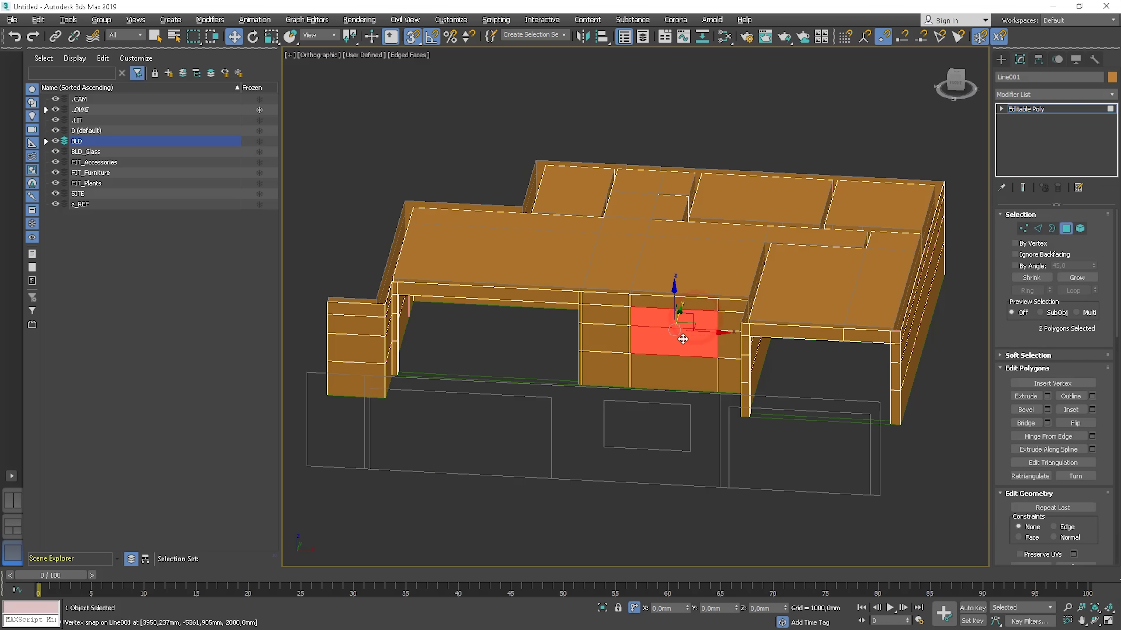
{"action": "middle_click_drag", "start_coordinate": [678, 312], "coordinate": [702, 318], "text": "alt"}
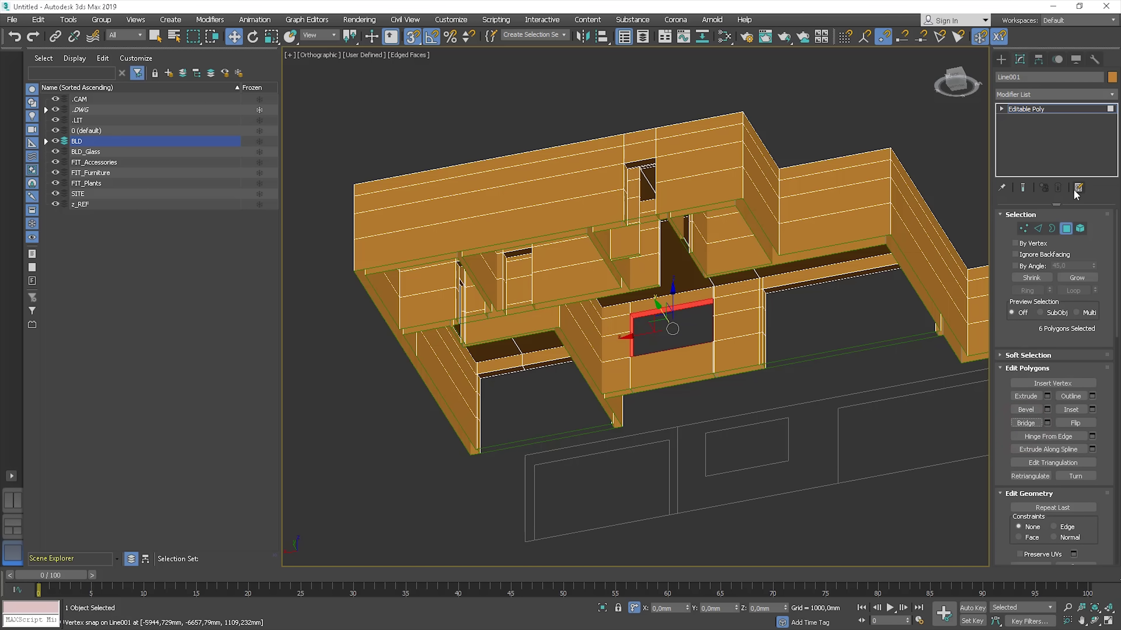
{"action": "left_click", "coordinate": [1067, 229]}
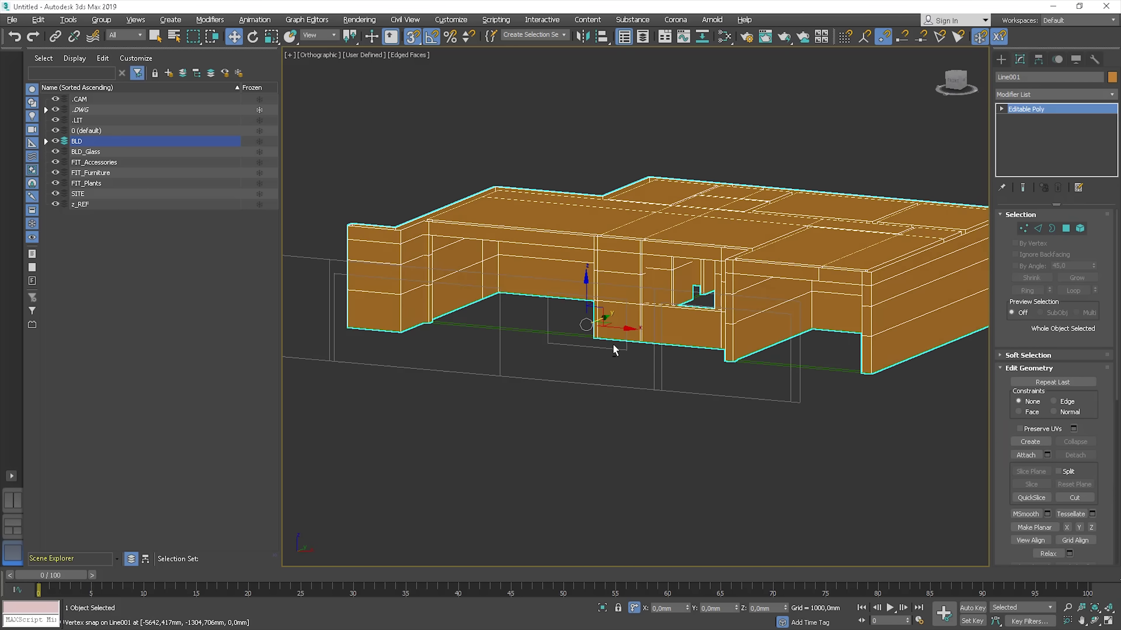